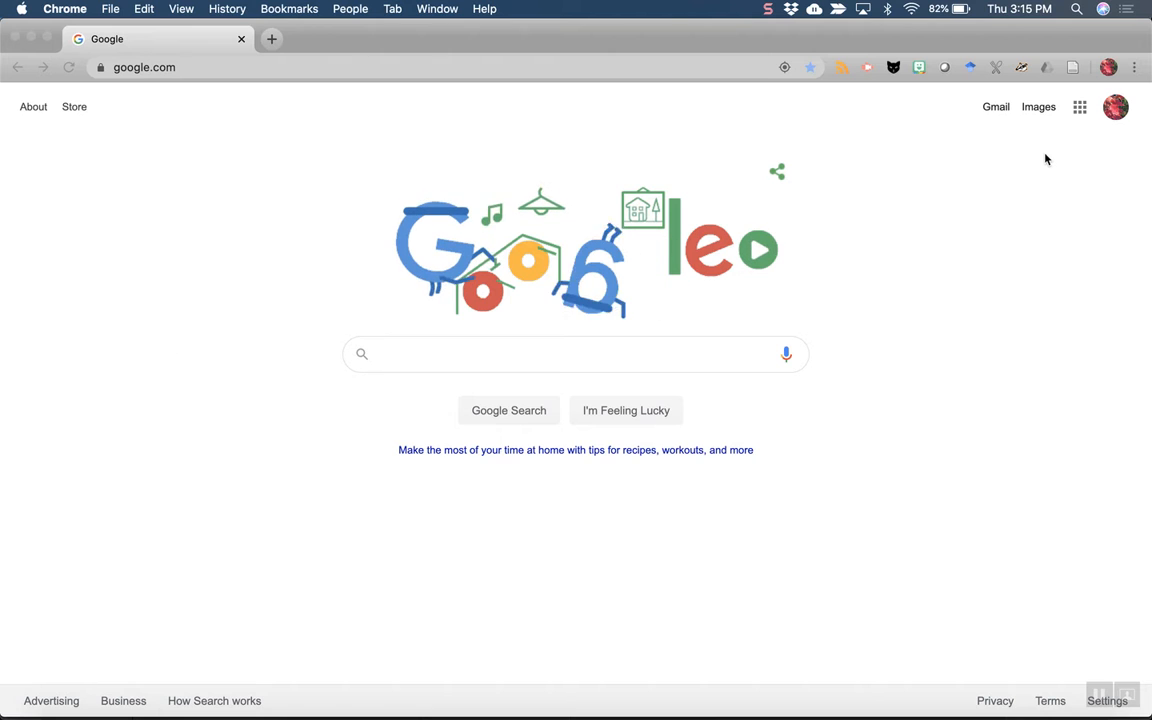
Open Google Drive from the Google homepage's list of apps
click(1079, 112)
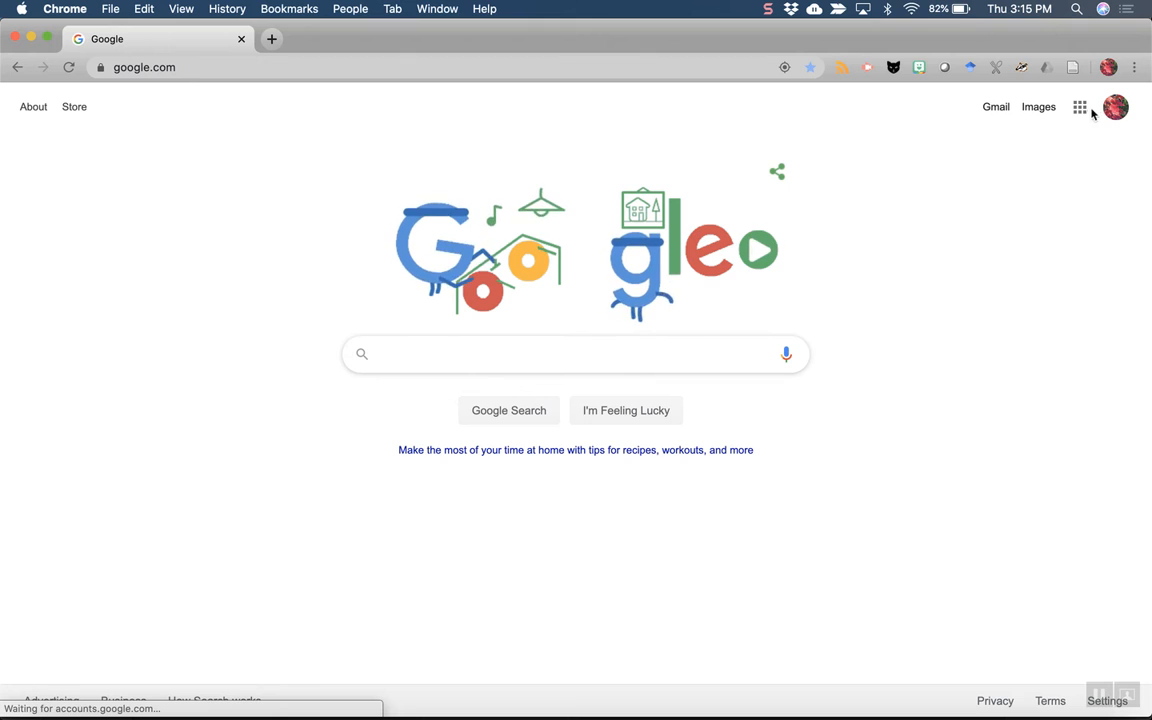
click(1080, 113)
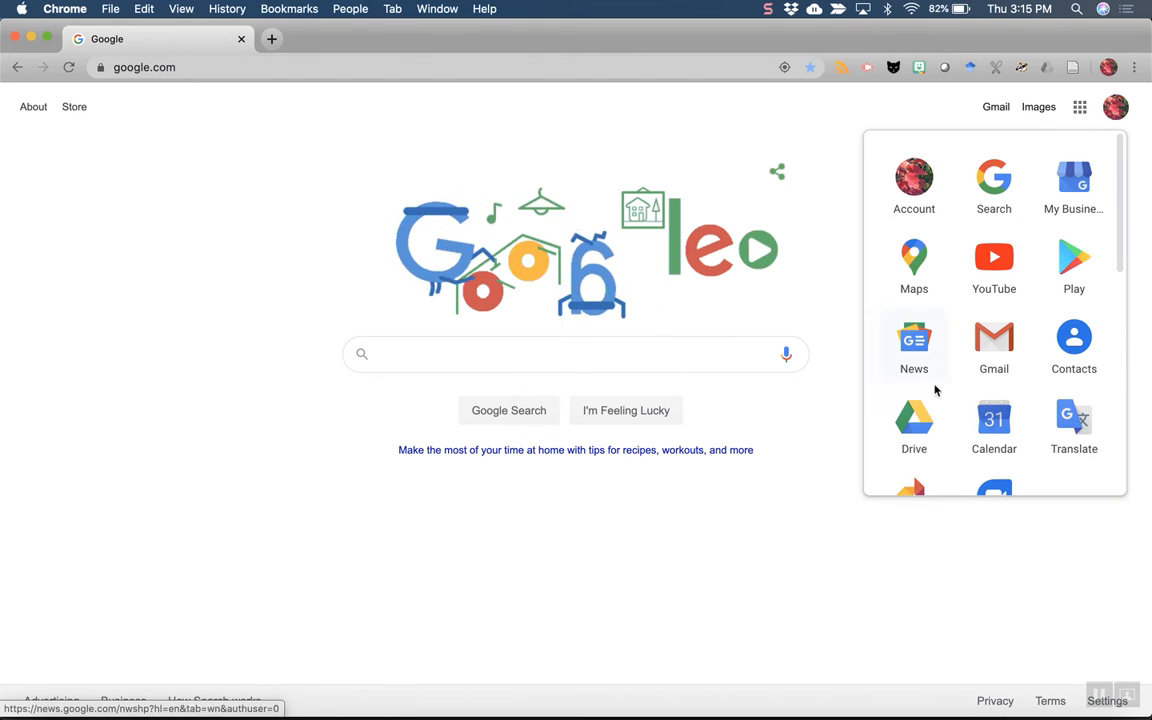
click(910, 427)
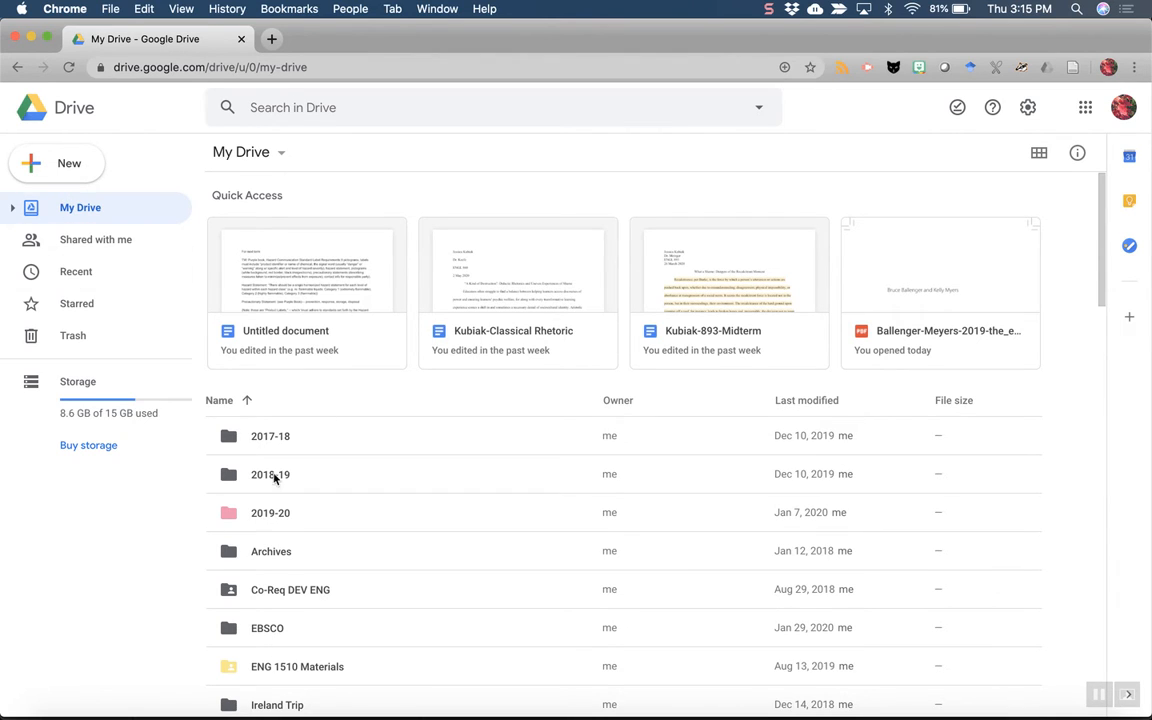
Create a new folder in My Drive named "Digital Portfolio - JK - ENG 1510"
click(42, 168)
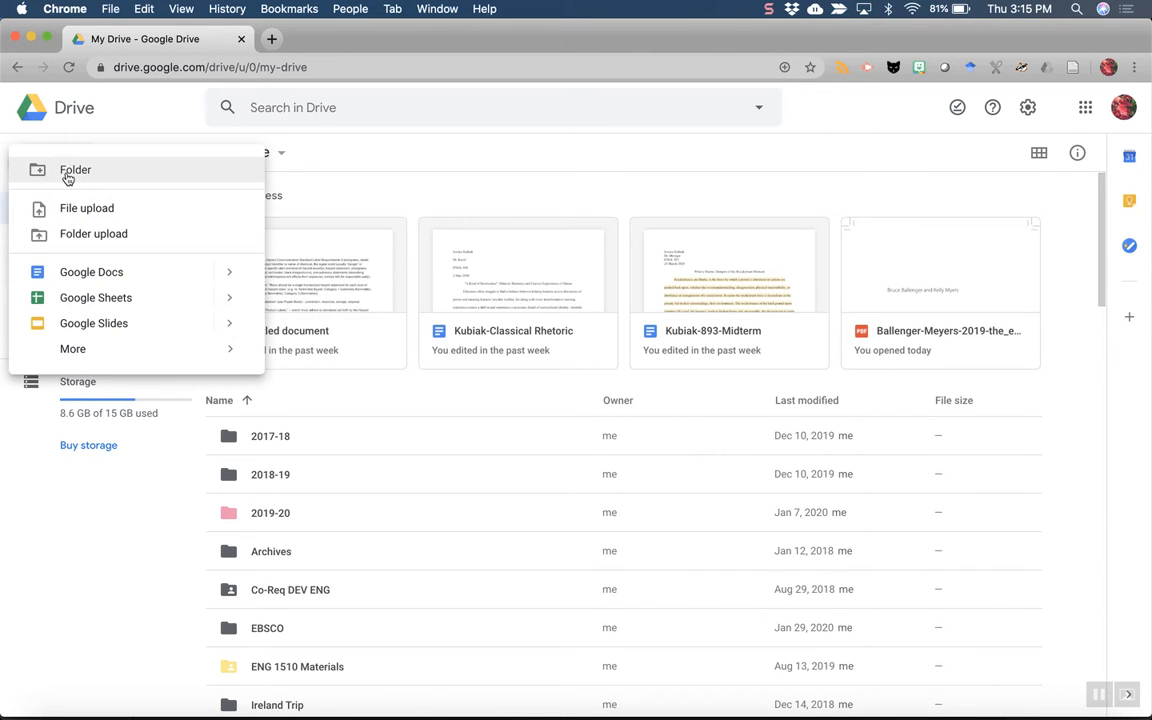
click(43, 172)
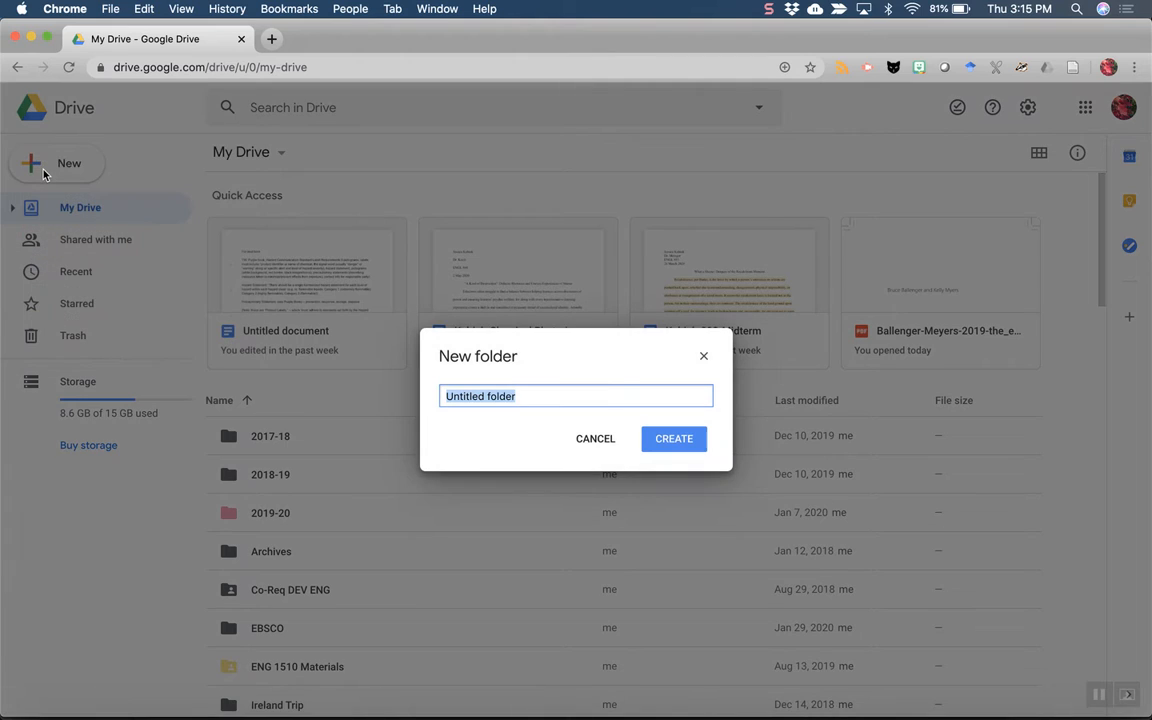
text(D)
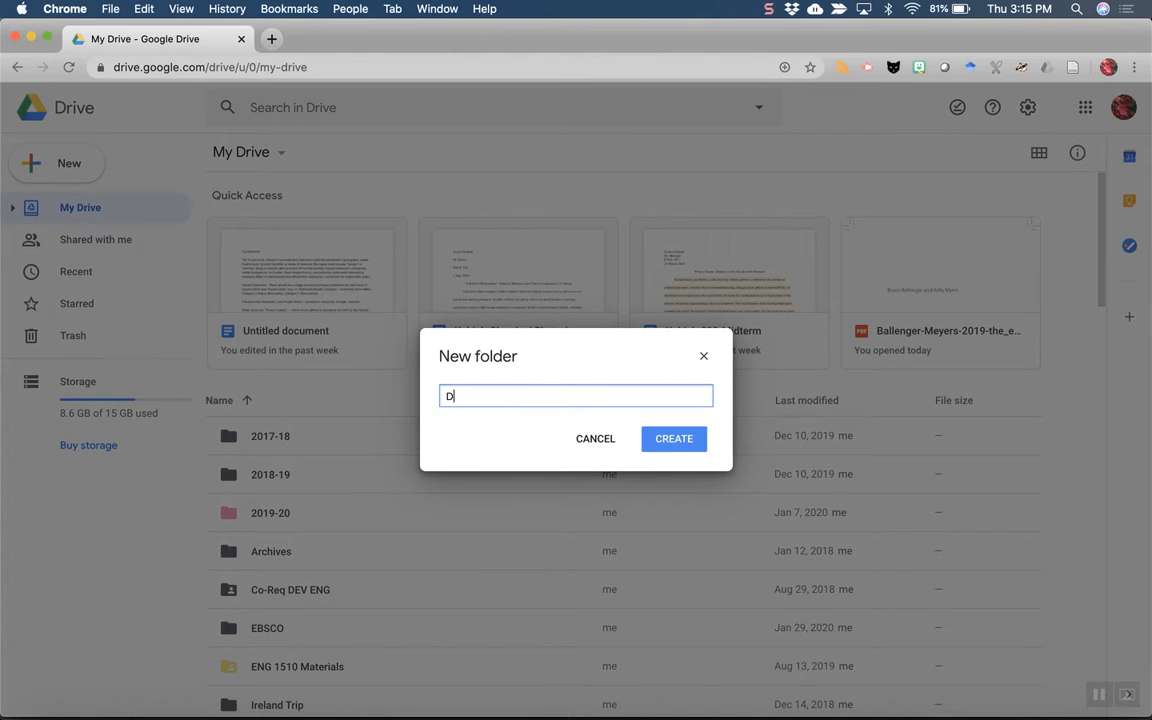
text(igital Portfolio - JK - ENG 1510)
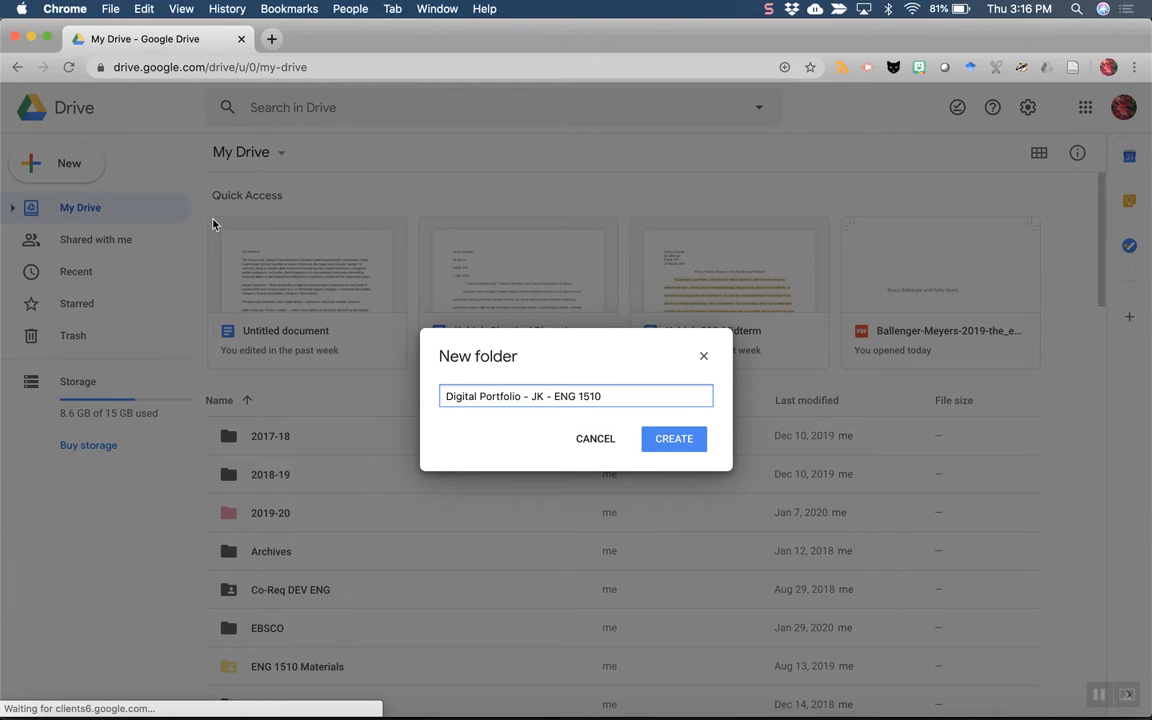
click(666, 442)
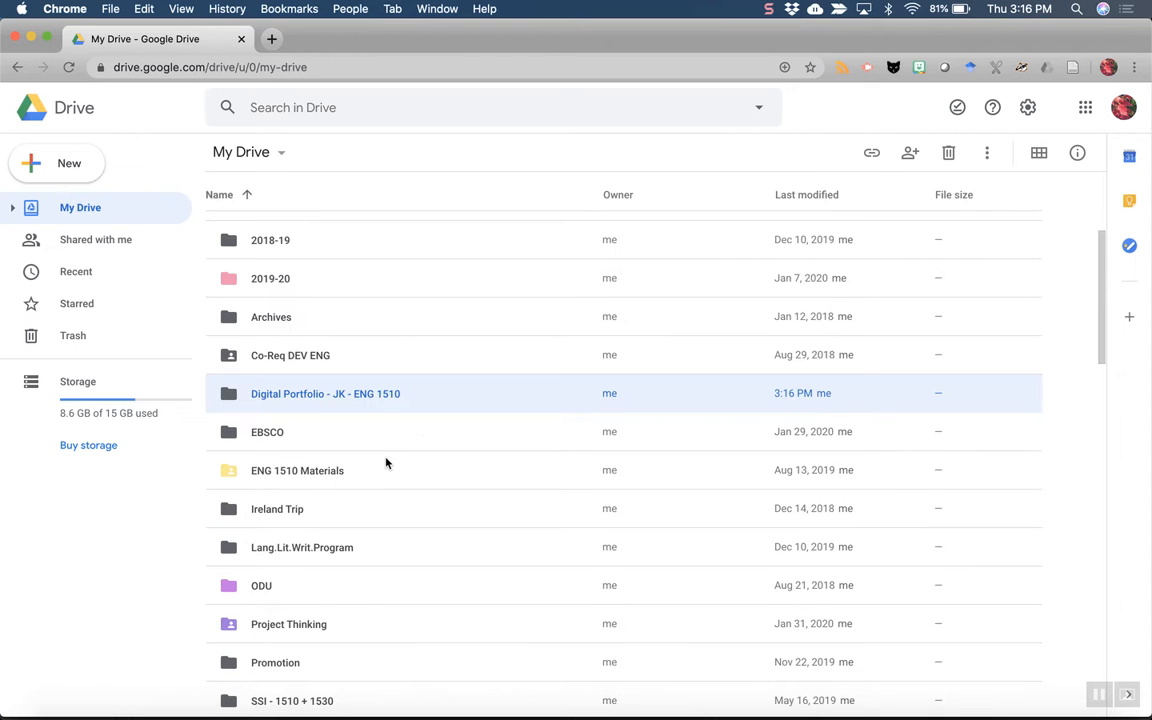
Browse My Drive and open the Classical Rhetoric folder inside ODU > Coursework
scroll(386, 463, up, 3)
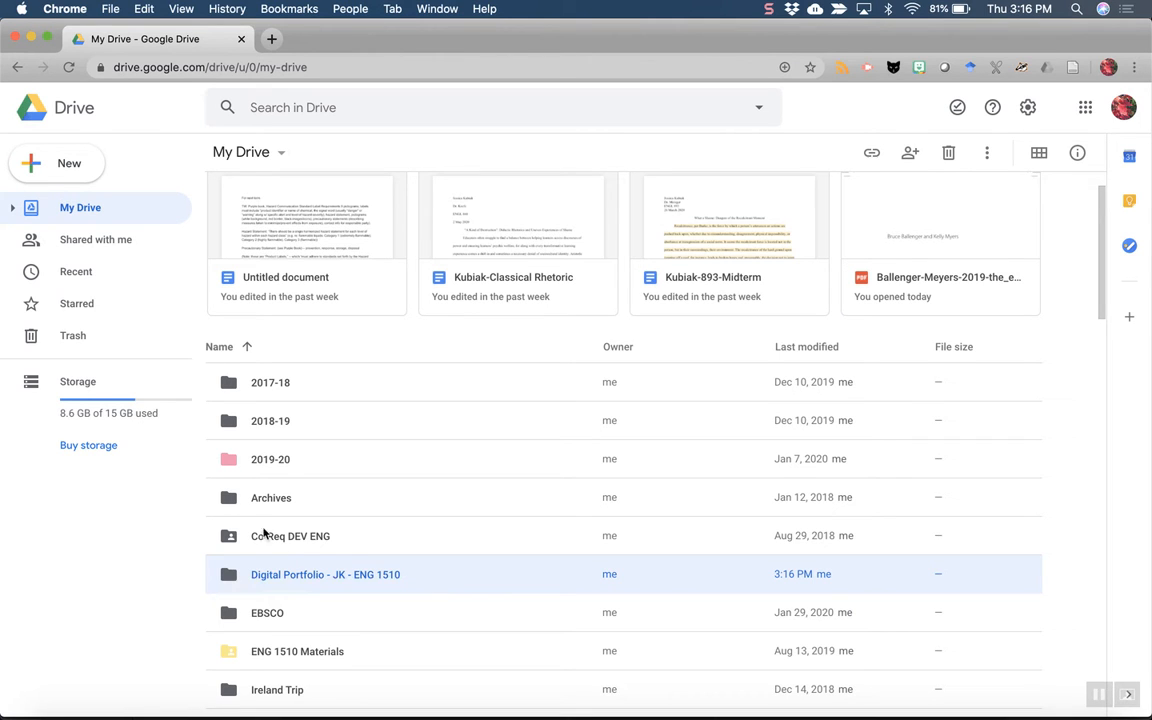
scroll(340, 531, down, 4)
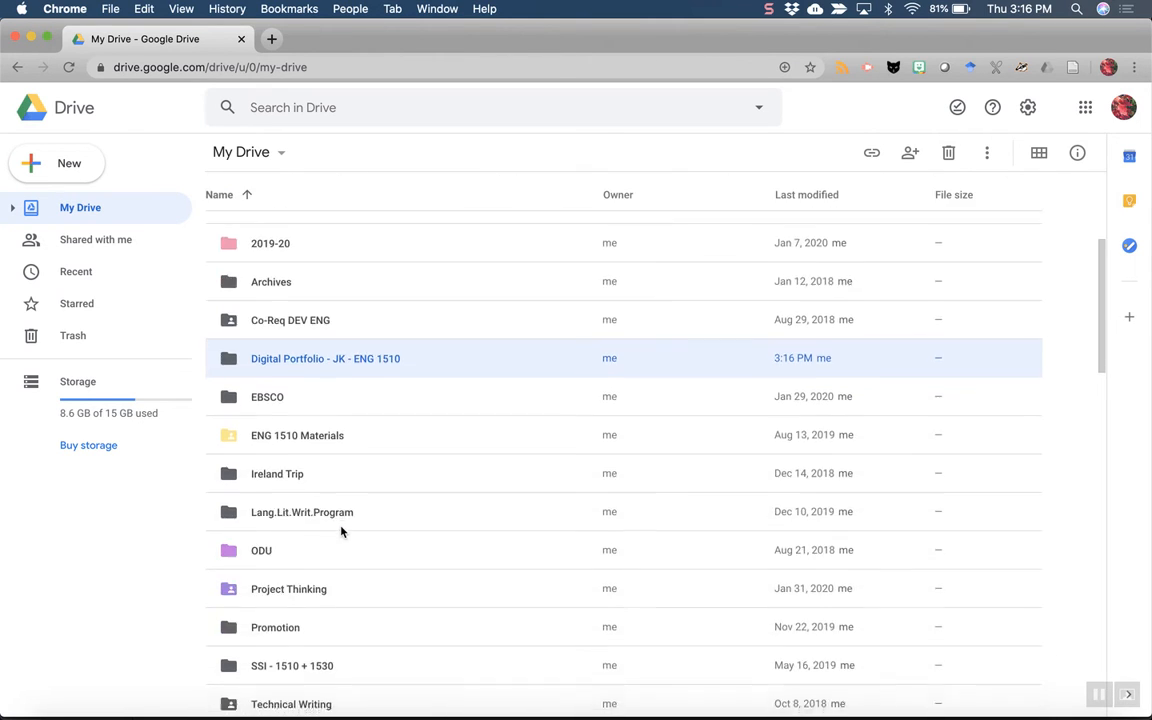
scroll(340, 531, up, 3)
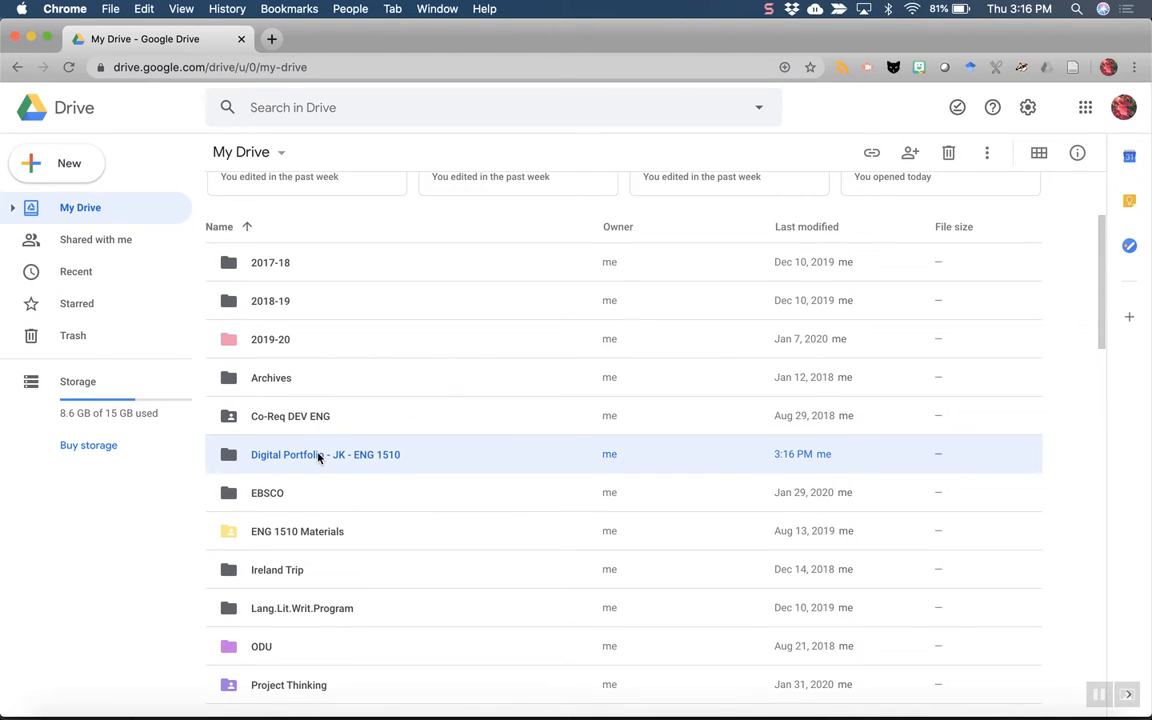
scroll(318, 457, up, 2)
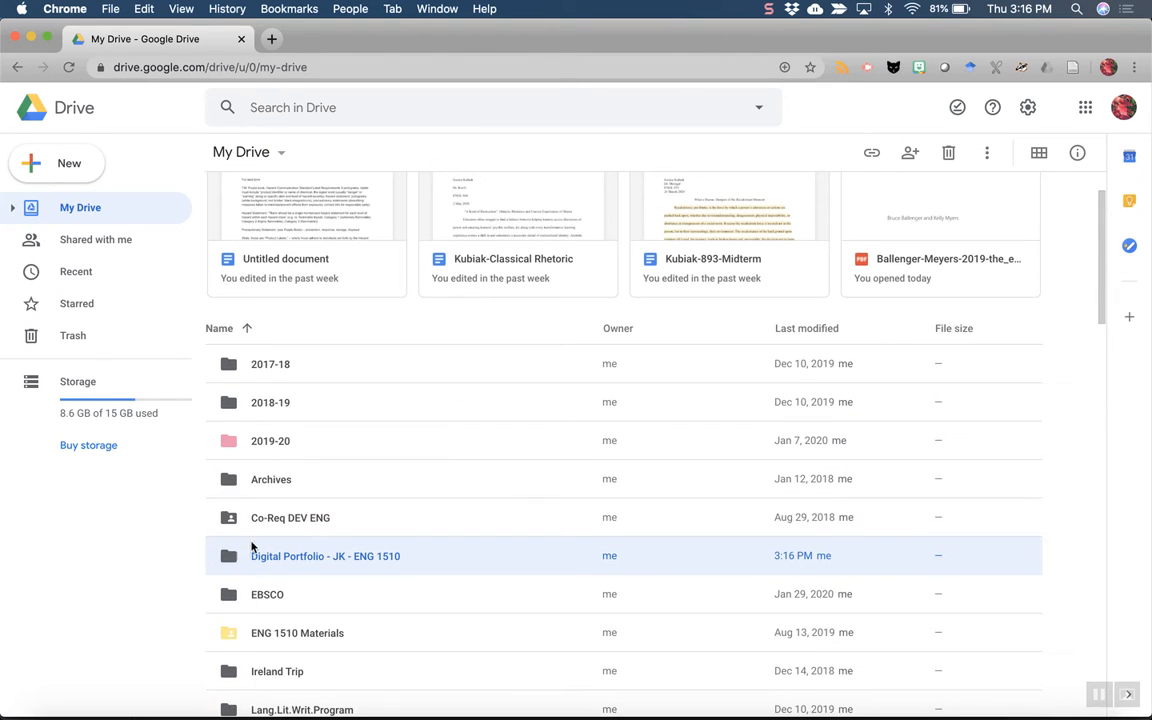
scroll(388, 527, up, 1)
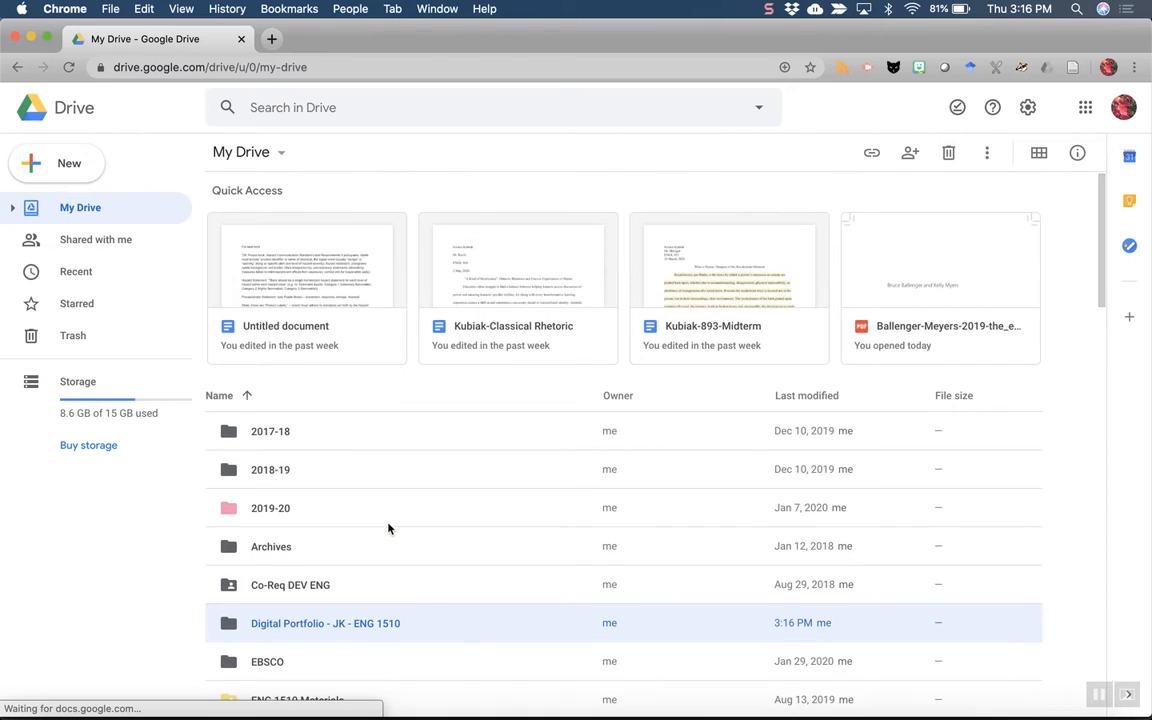
scroll(389, 529, down, 2)
scroll(389, 529, down, 1)
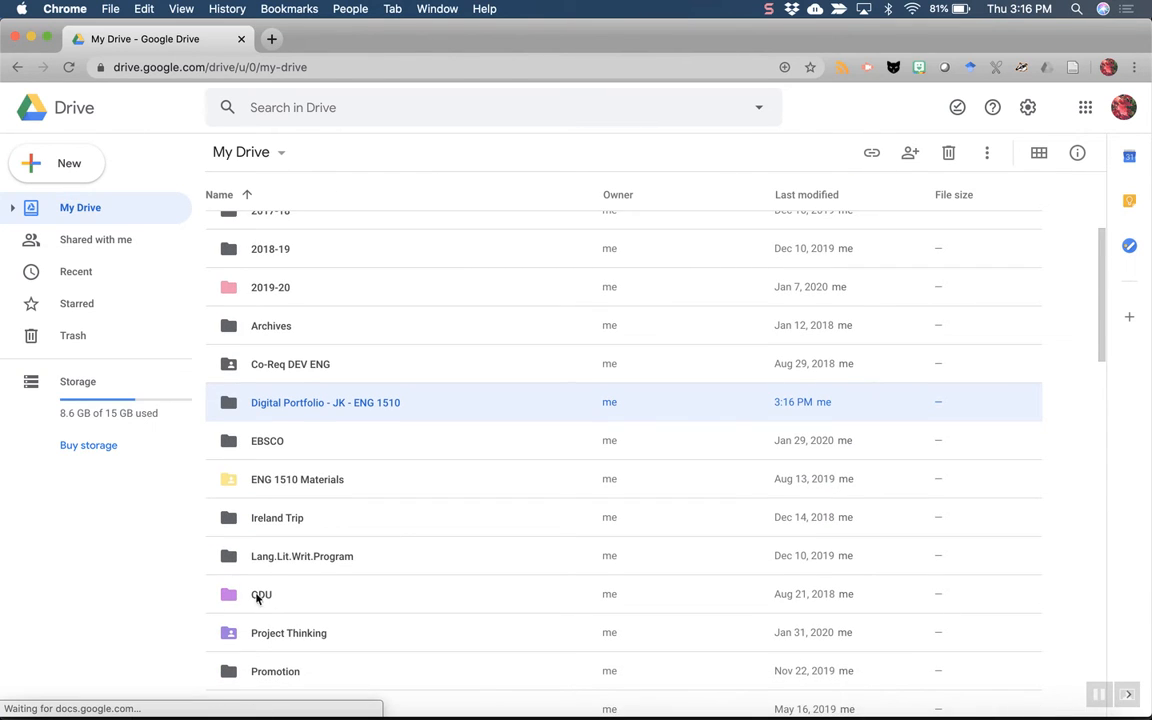
double_click(269, 598)
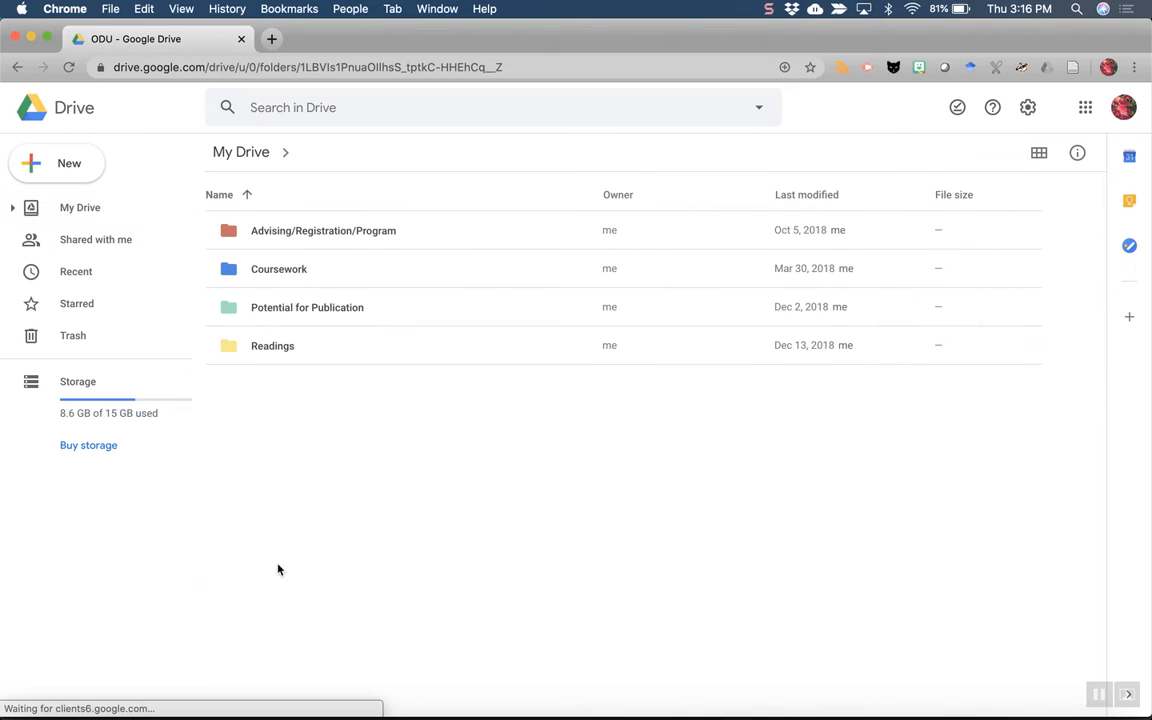
double_click(316, 268)
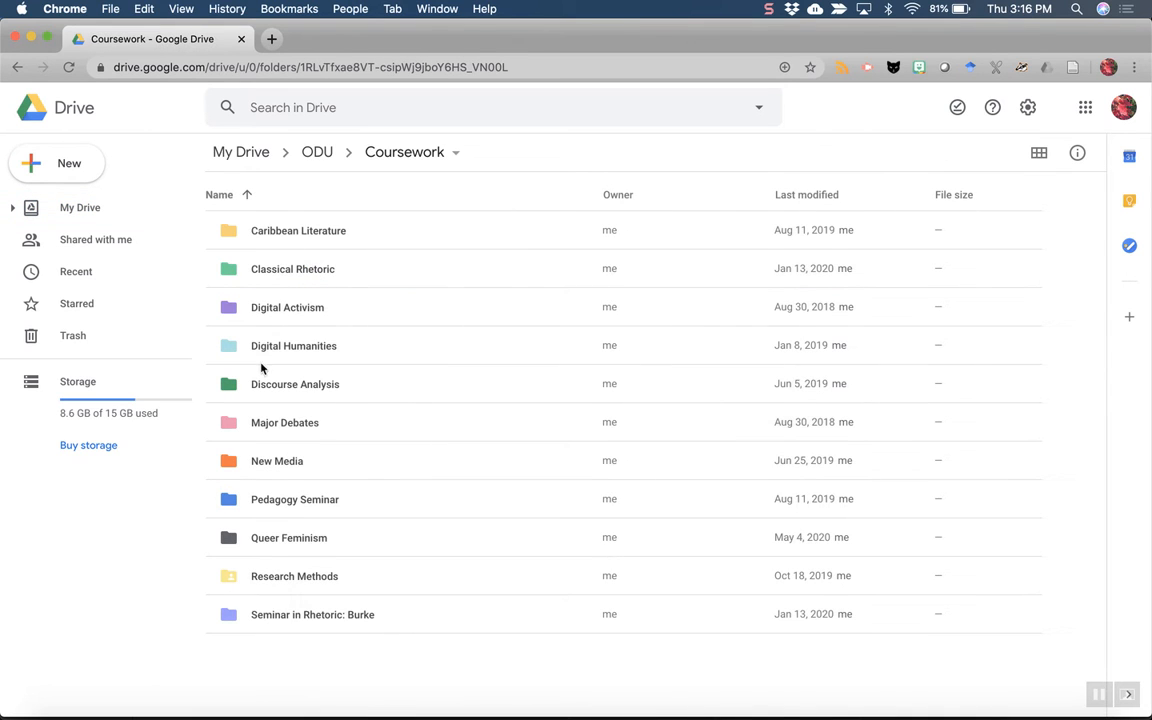
double_click(314, 272)
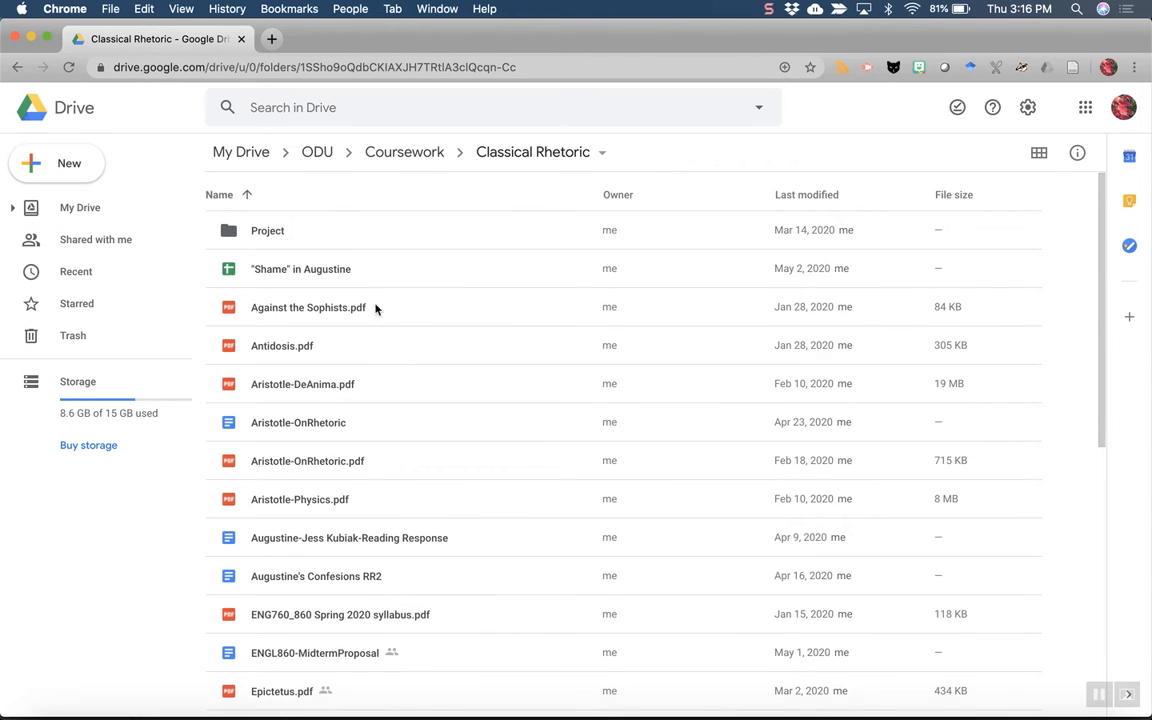
Show the available actions for Against the Sophists.pdf and return to My Drive
right_click(297, 312)
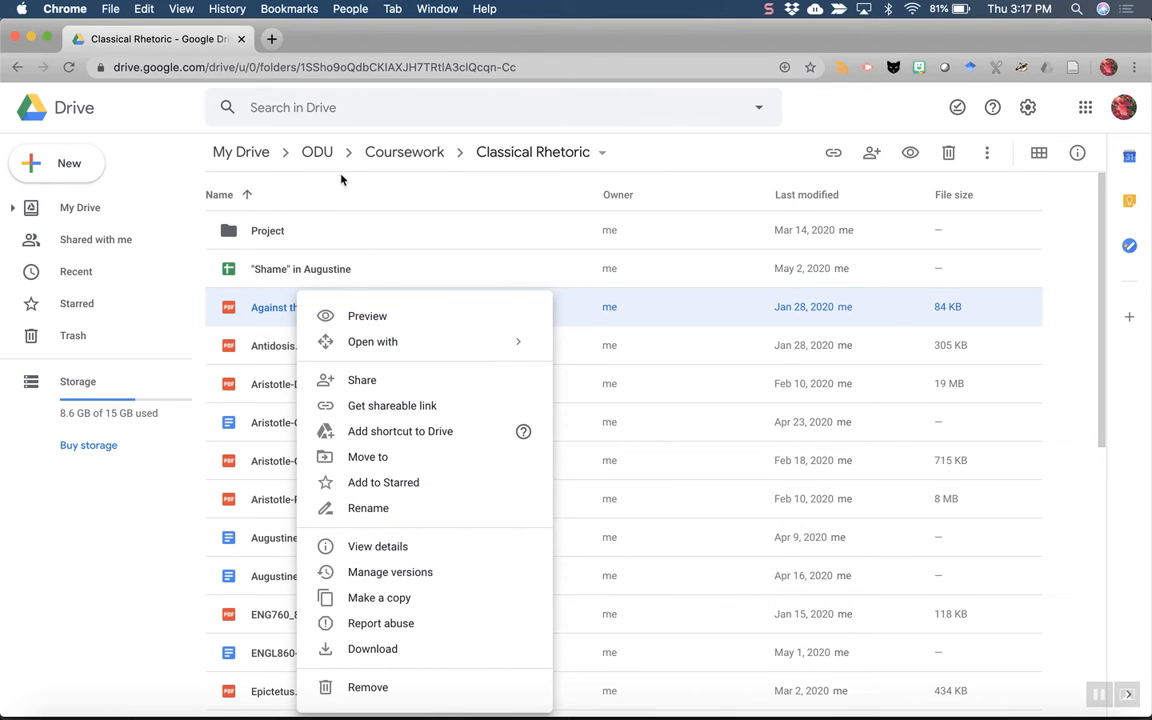
click(221, 154)
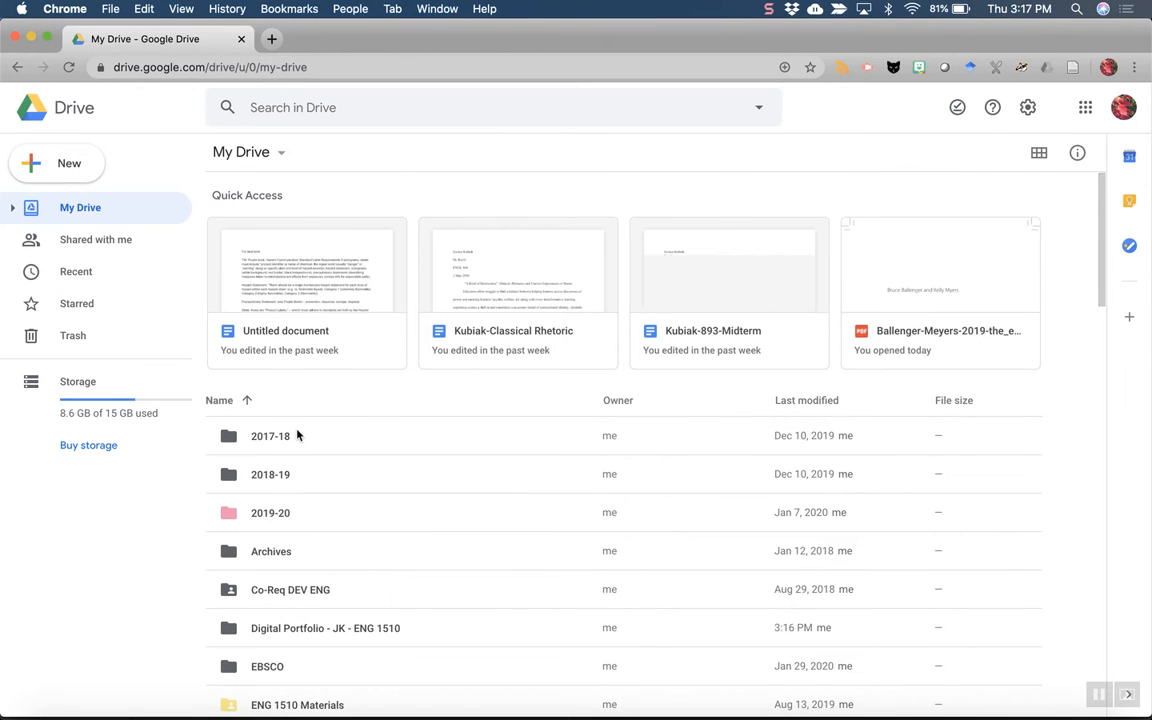
Expand My Drive, the ODU folder and its Coursework subfolder in the folder tree
scroll(320, 588, down, 1)
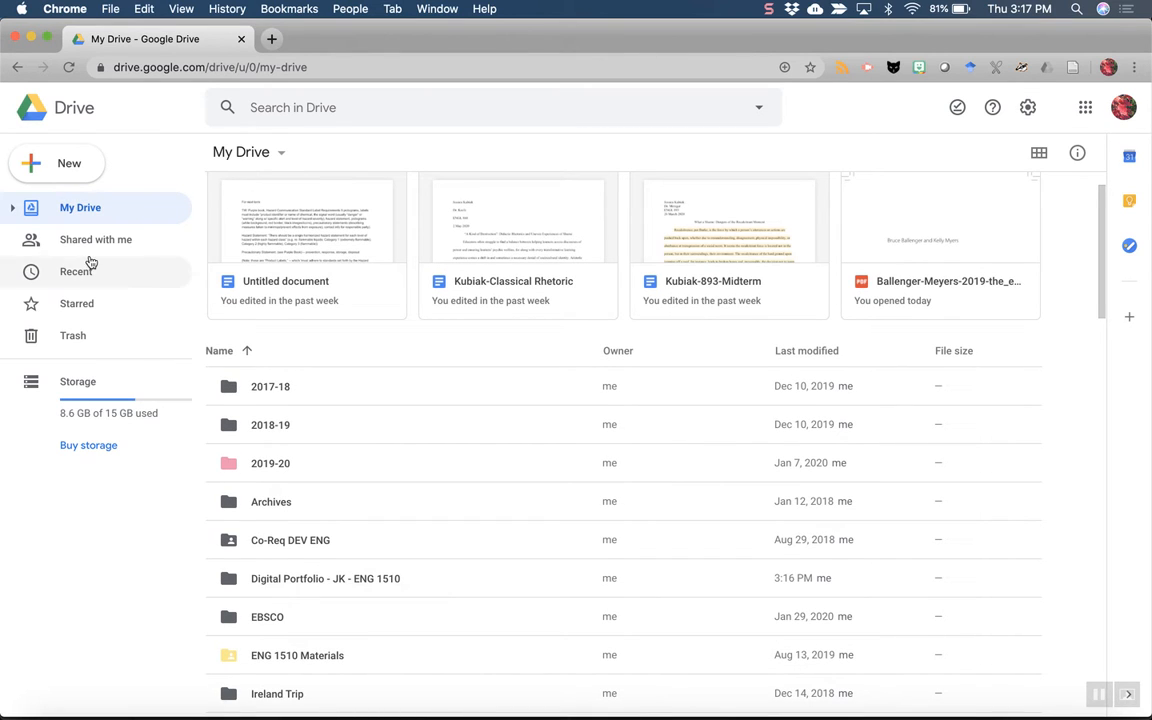
click(13, 208)
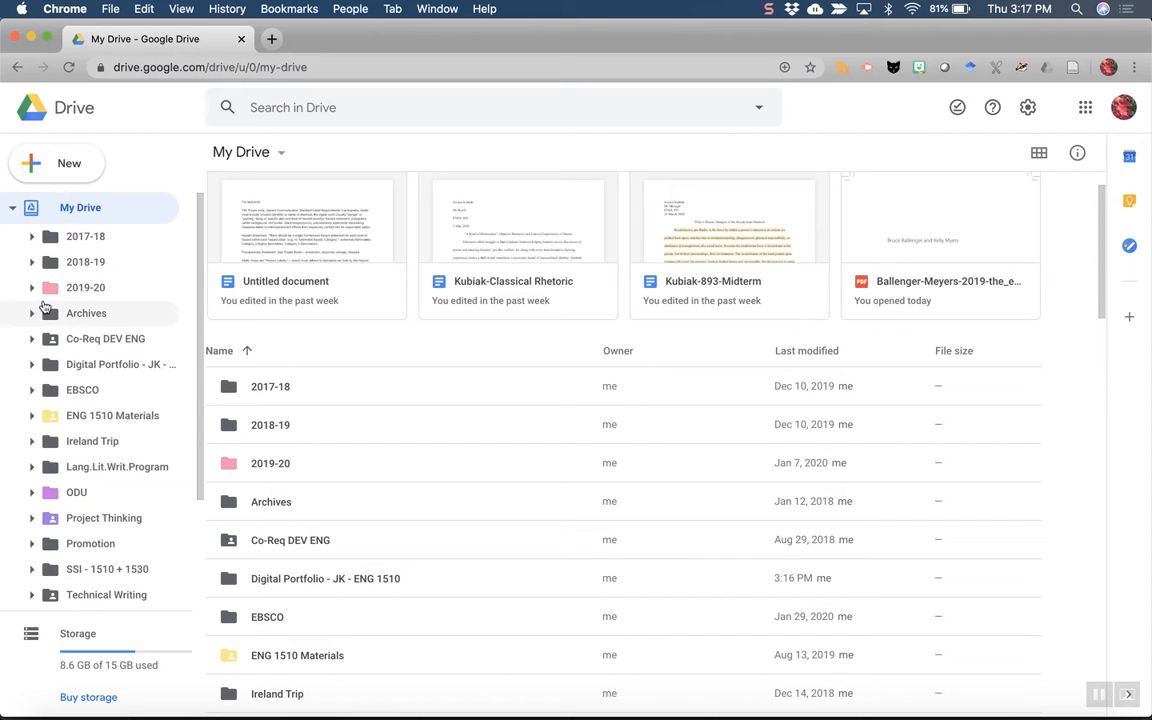
click(31, 494)
scroll(31, 500, down, 2)
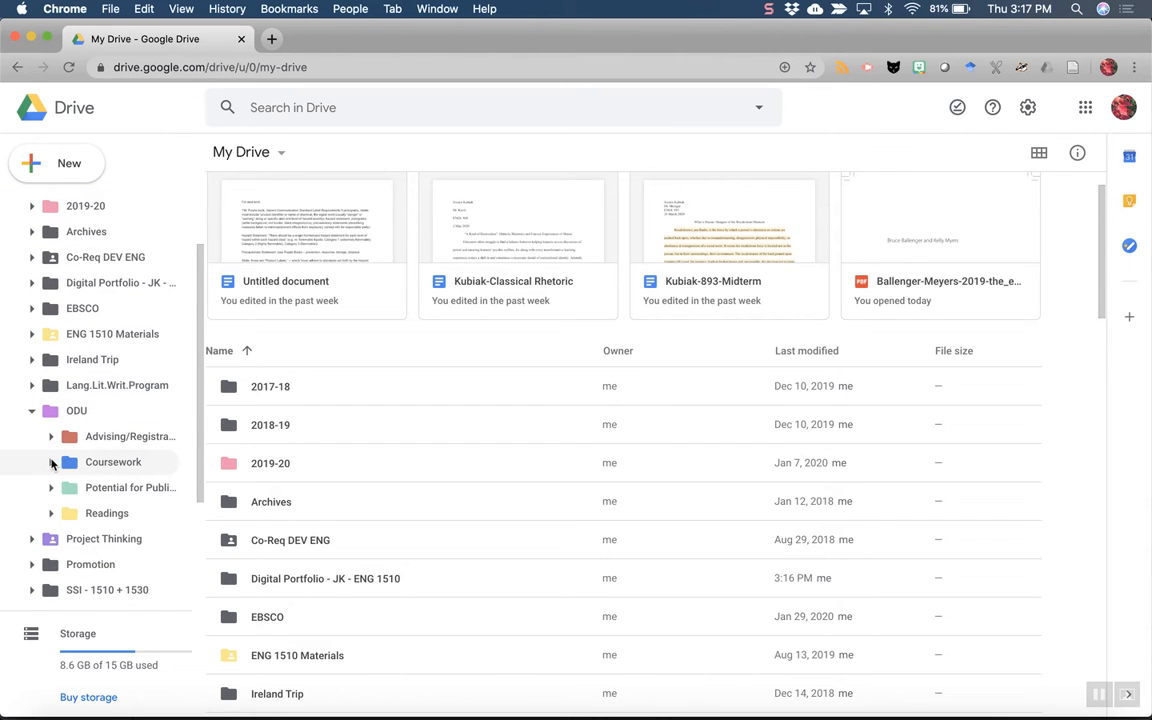
click(51, 462)
scroll(60, 470, down, 2)
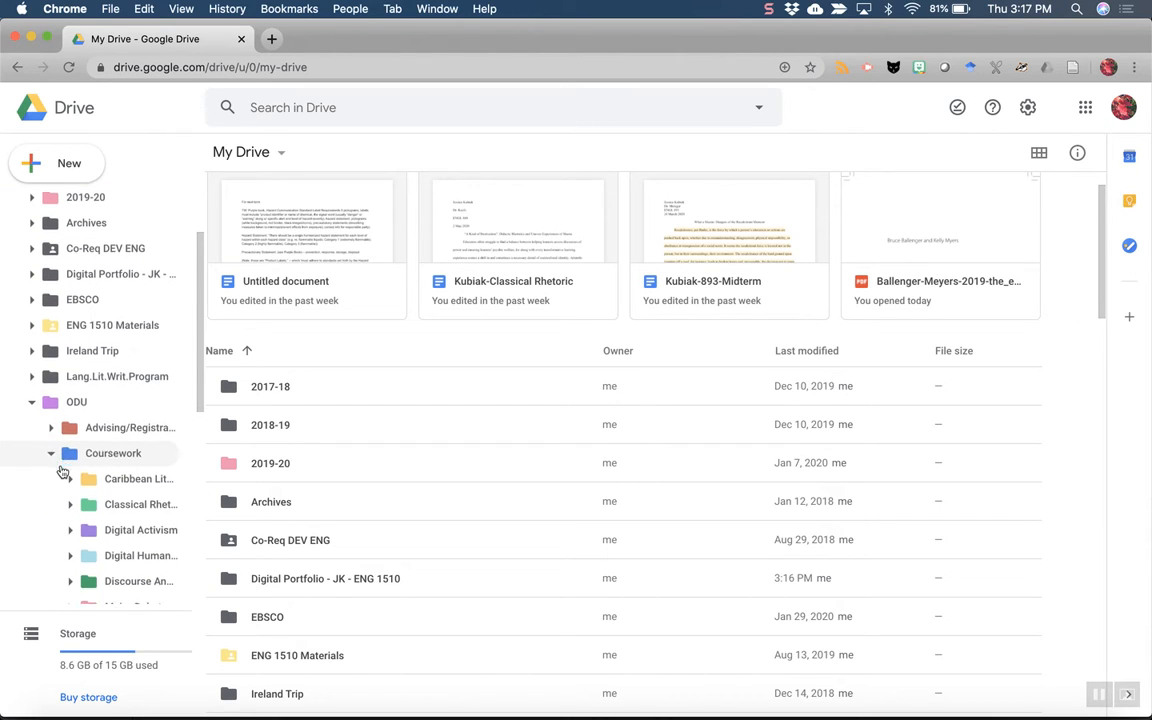
Expand the Caribbean Literature folder under Coursework and open its Research in Caribbean Studies subfolder
scroll(62, 472, up, 2)
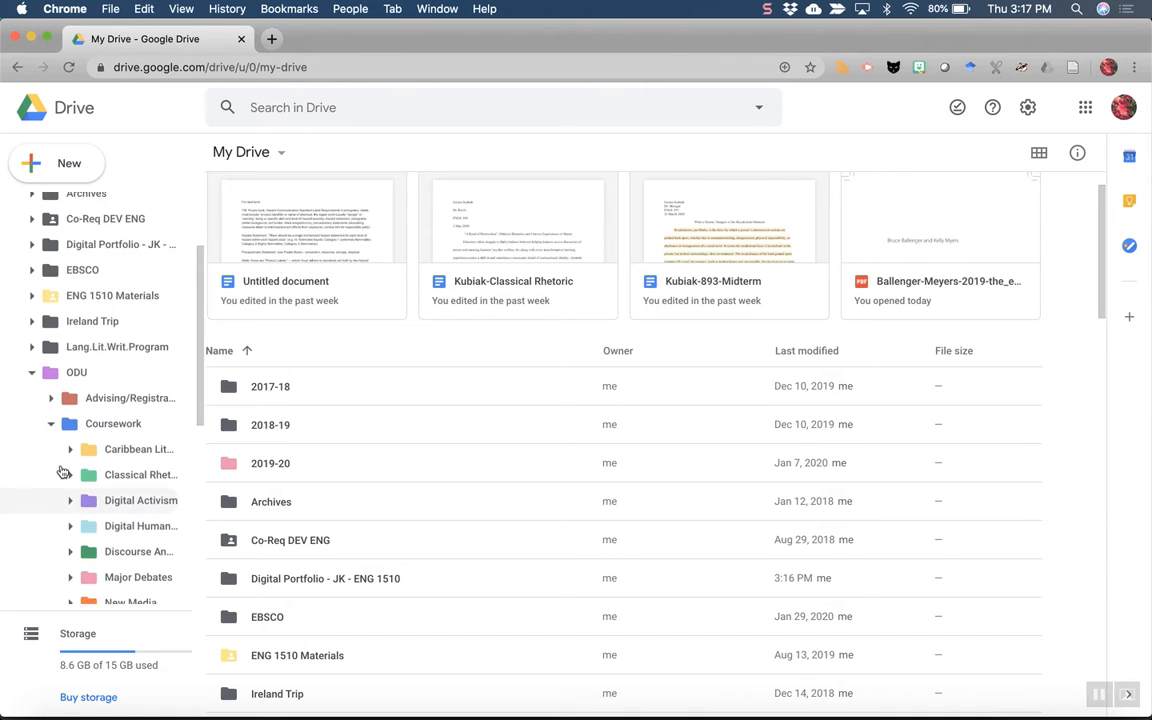
scroll(365, 445, up, 1)
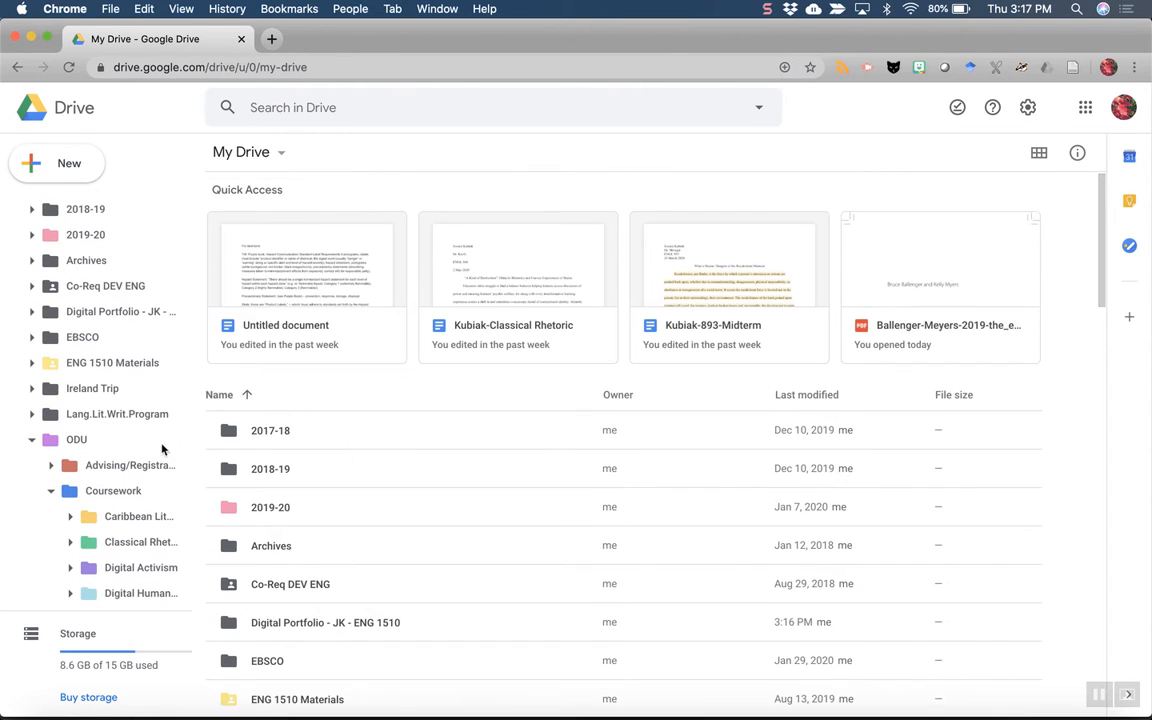
click(69, 517)
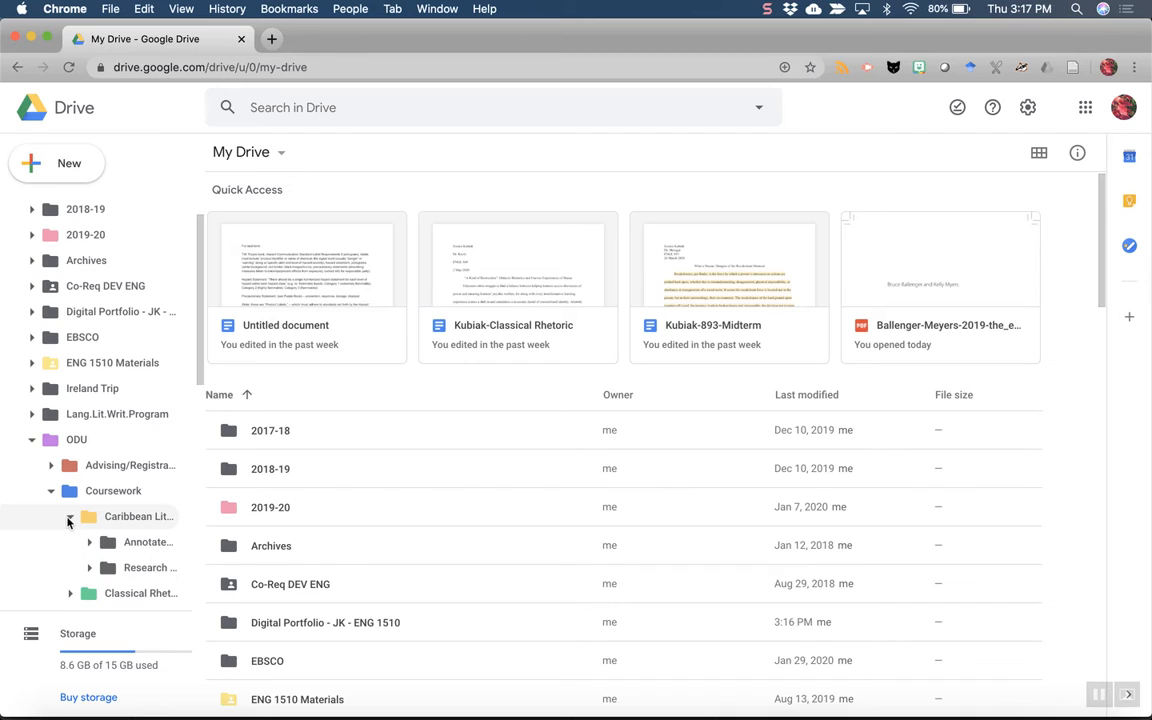
scroll(69, 519, down, 1)
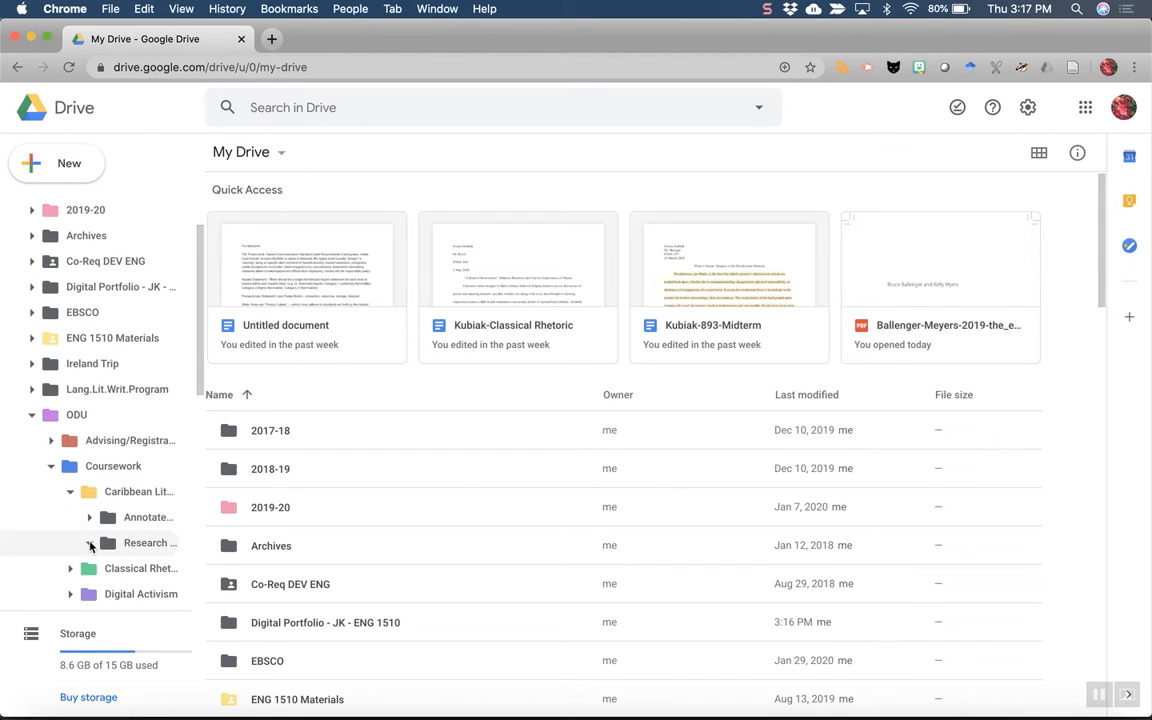
click(116, 543)
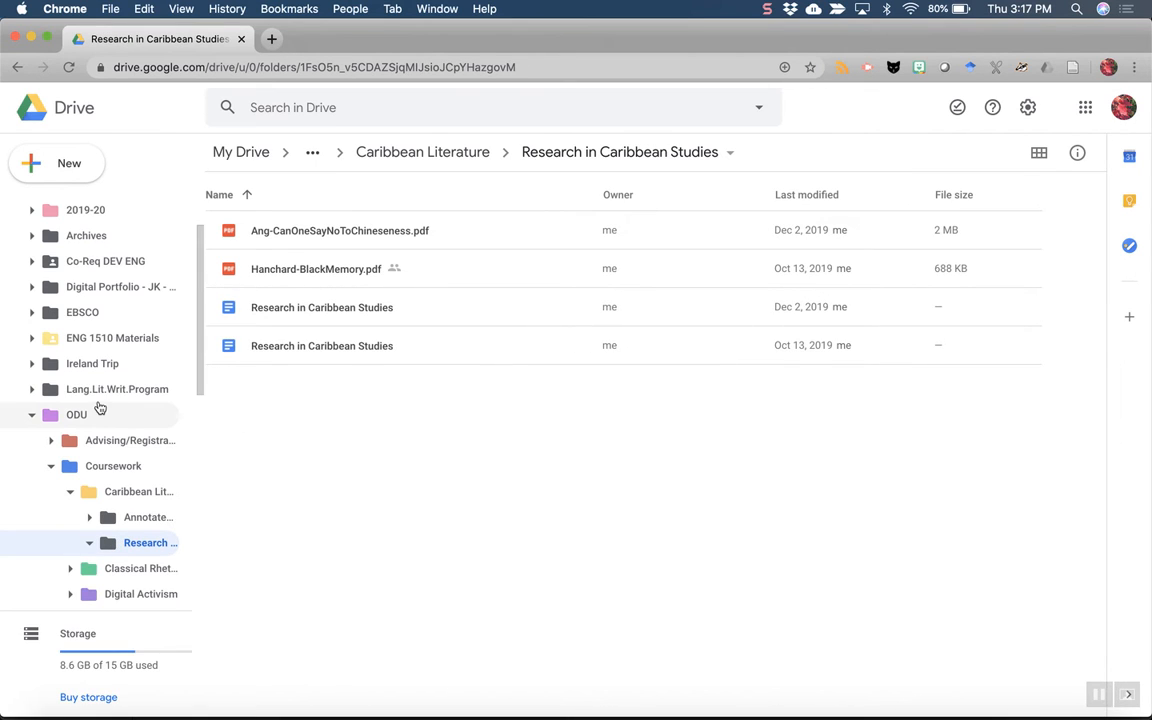
Move the Research in Caribbean Studies document dated Dec 2, 2019 into the Digital Portfolio - JK - ENG 1510 folder and undo the move
scroll(98, 406, up, 2)
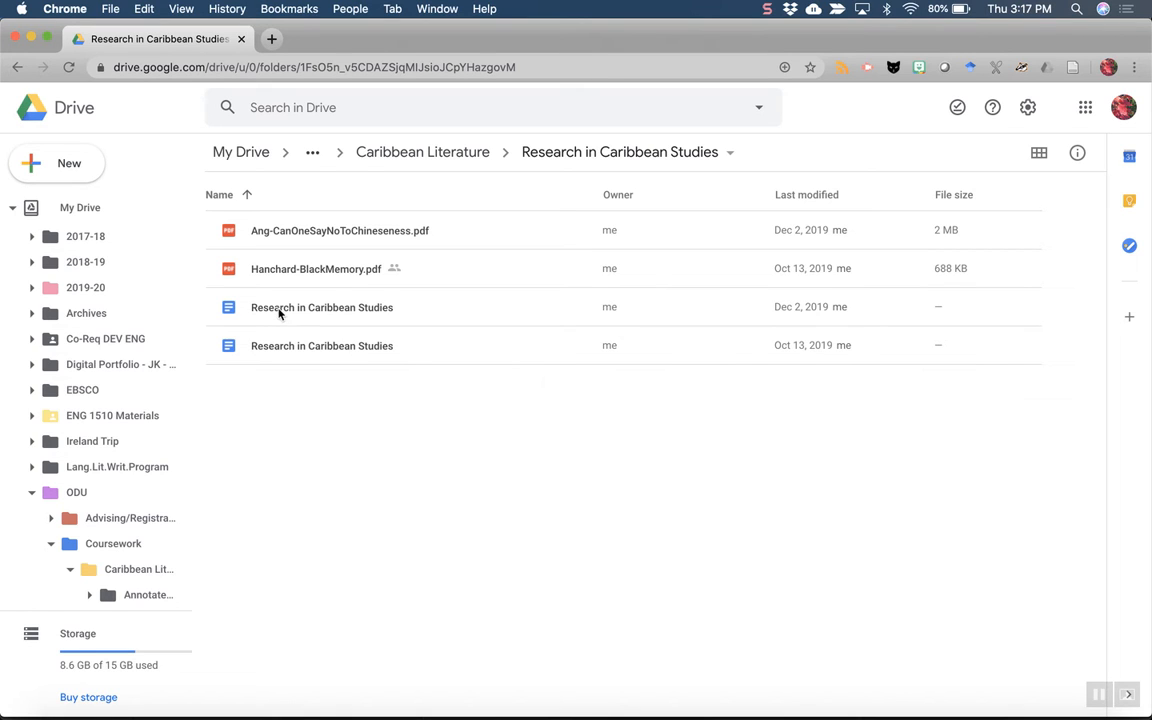
drag(285, 313, 122, 370)
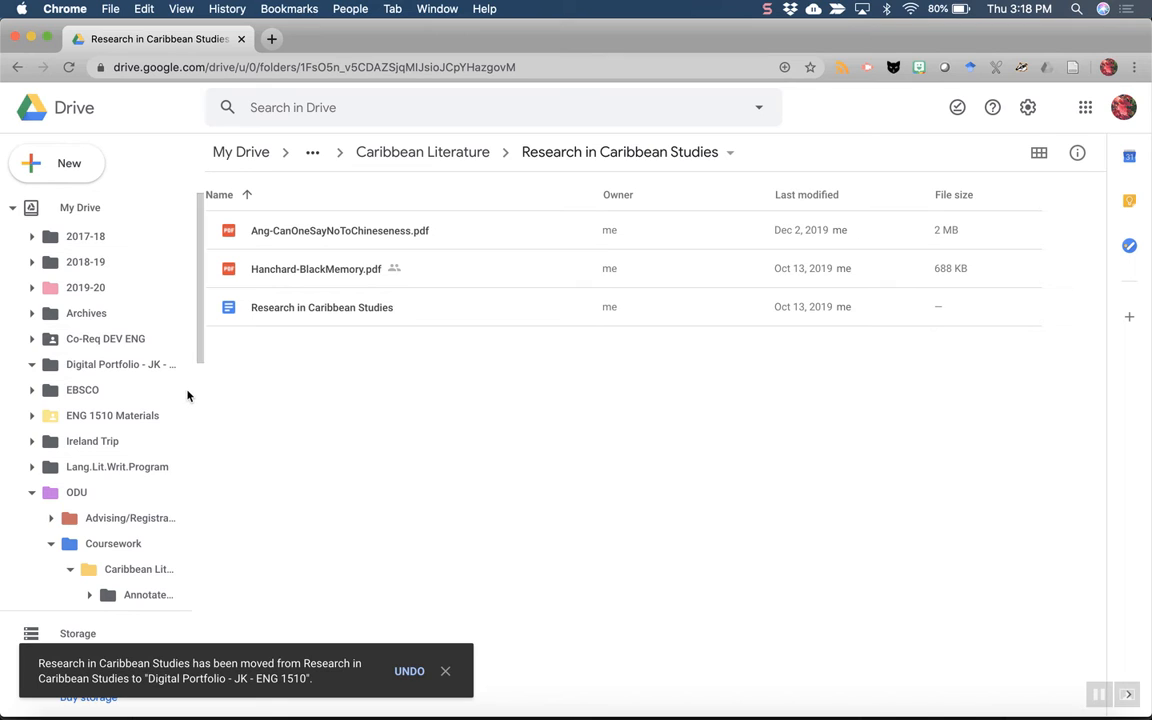
key(super+z)
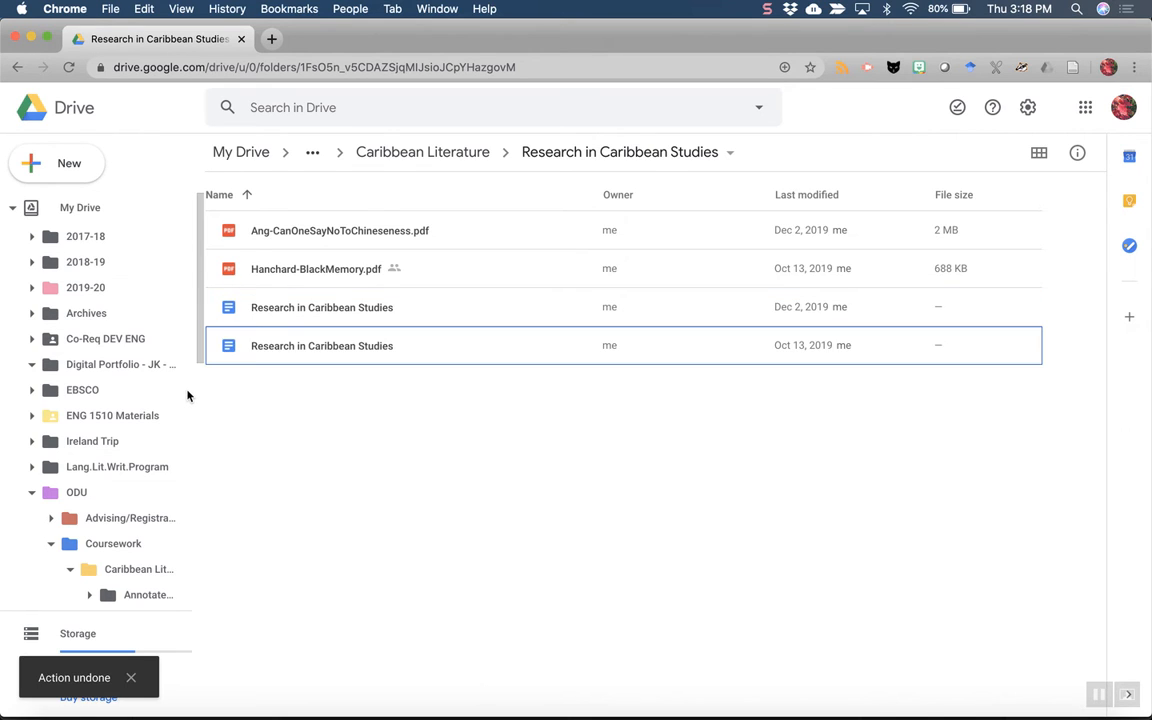
Make a copy of the Research in Caribbean Studies document last modified Dec 2, 2019
right_click(307, 314)
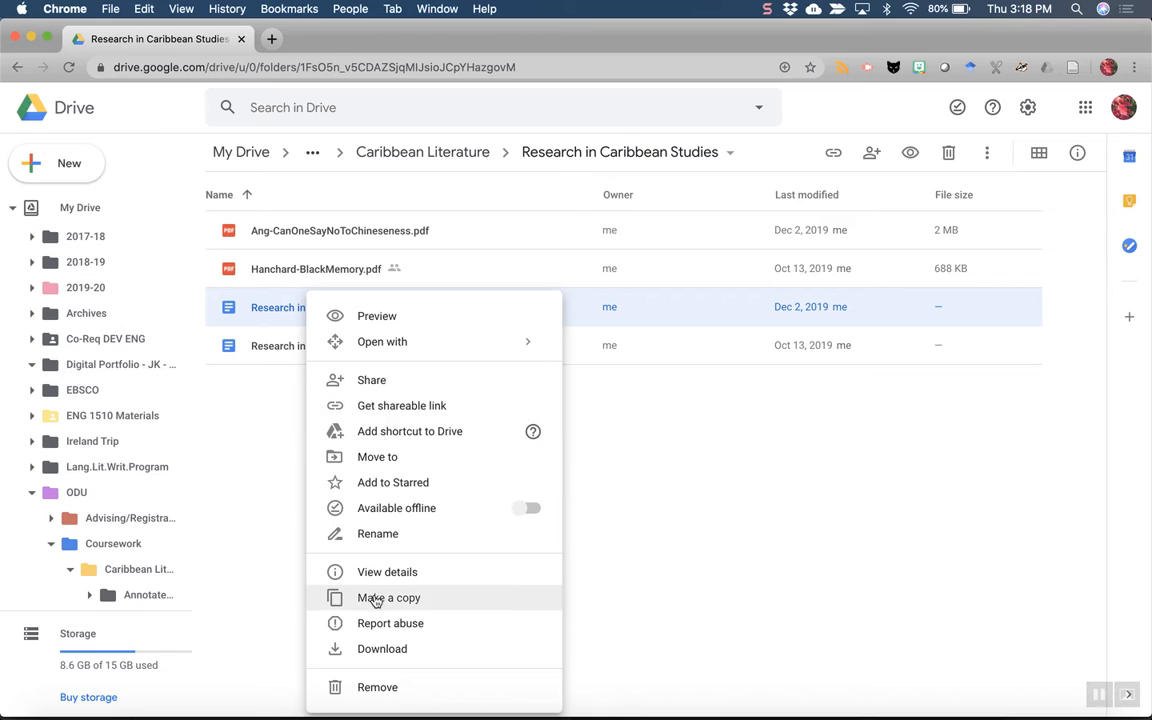
click(345, 598)
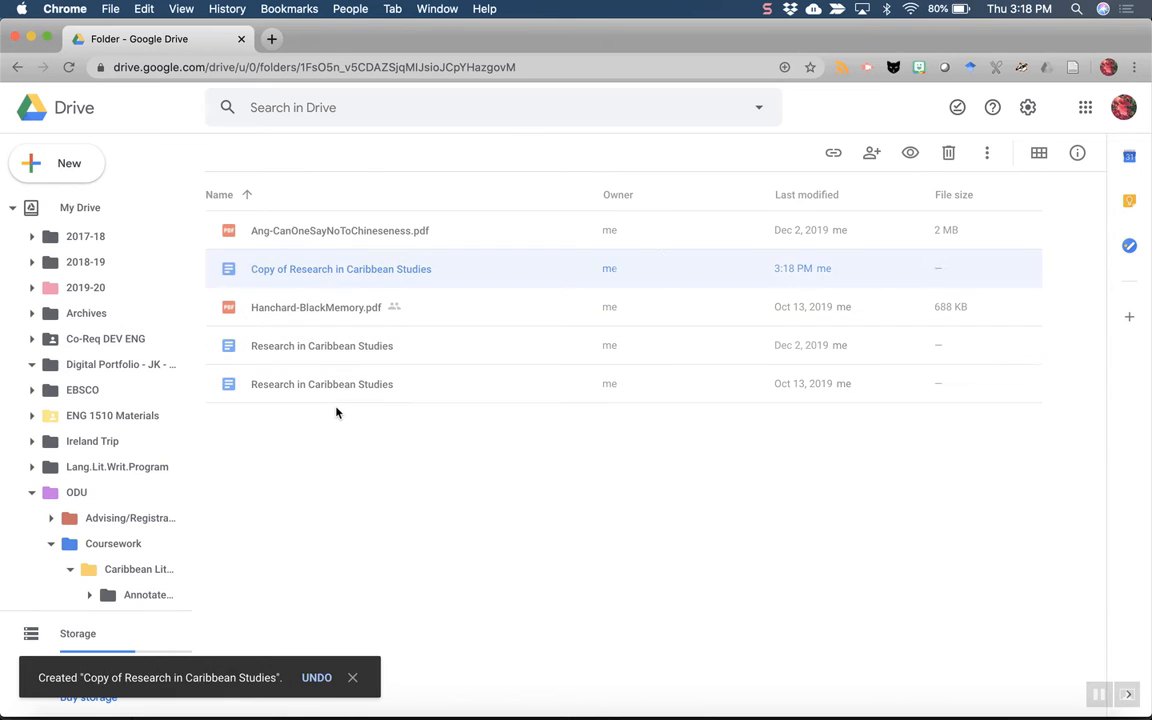
Rename the copy of Research in Caribbean Studies as "Caribbean Studies Paper" and move it into the Digital Portfolio - JK - ENG 1510 folder
right_click(306, 277)
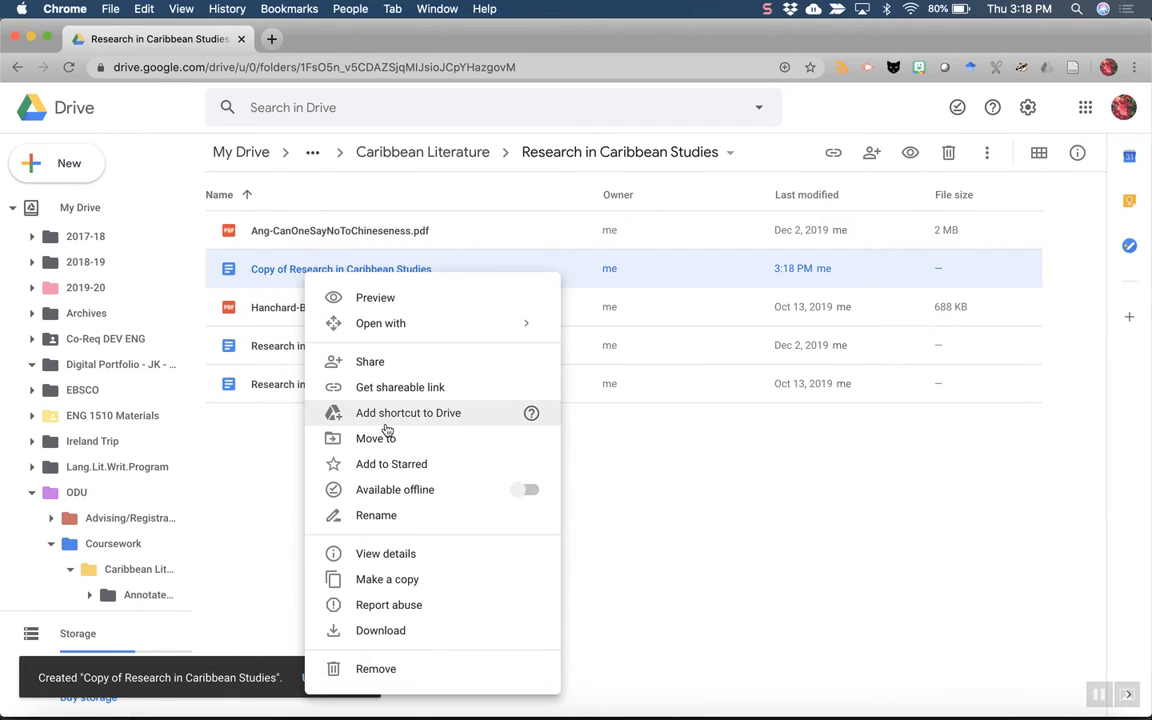
click(350, 513)
text(C)
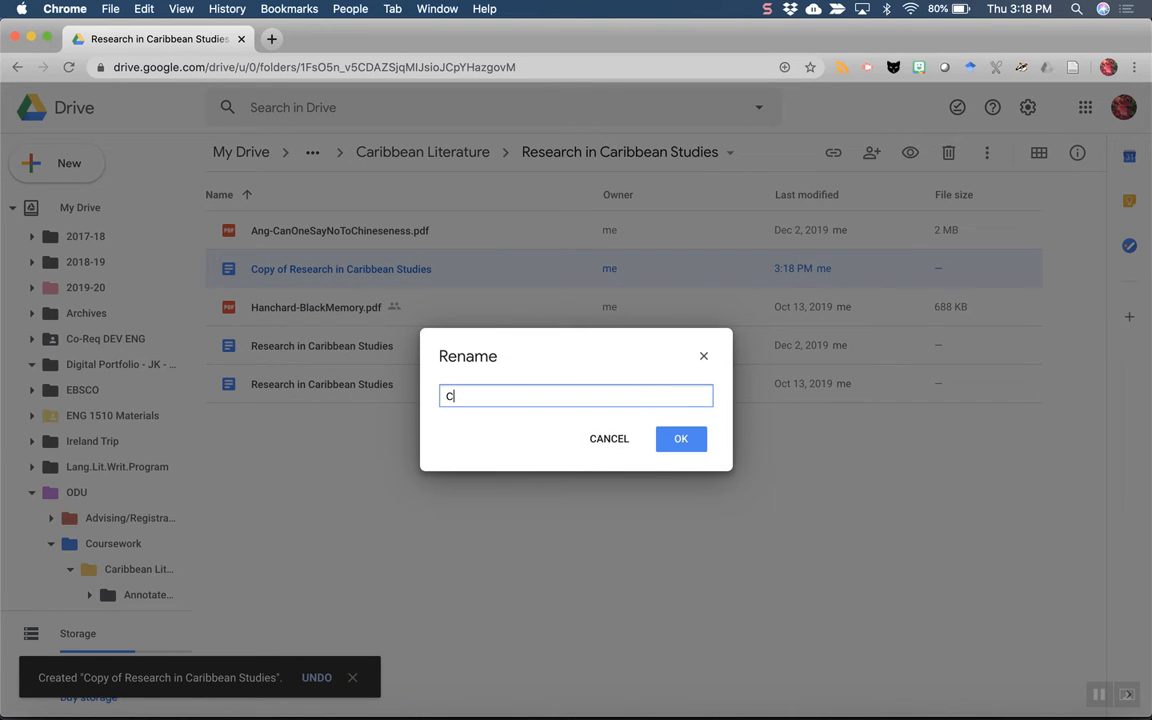
text(aribbean )
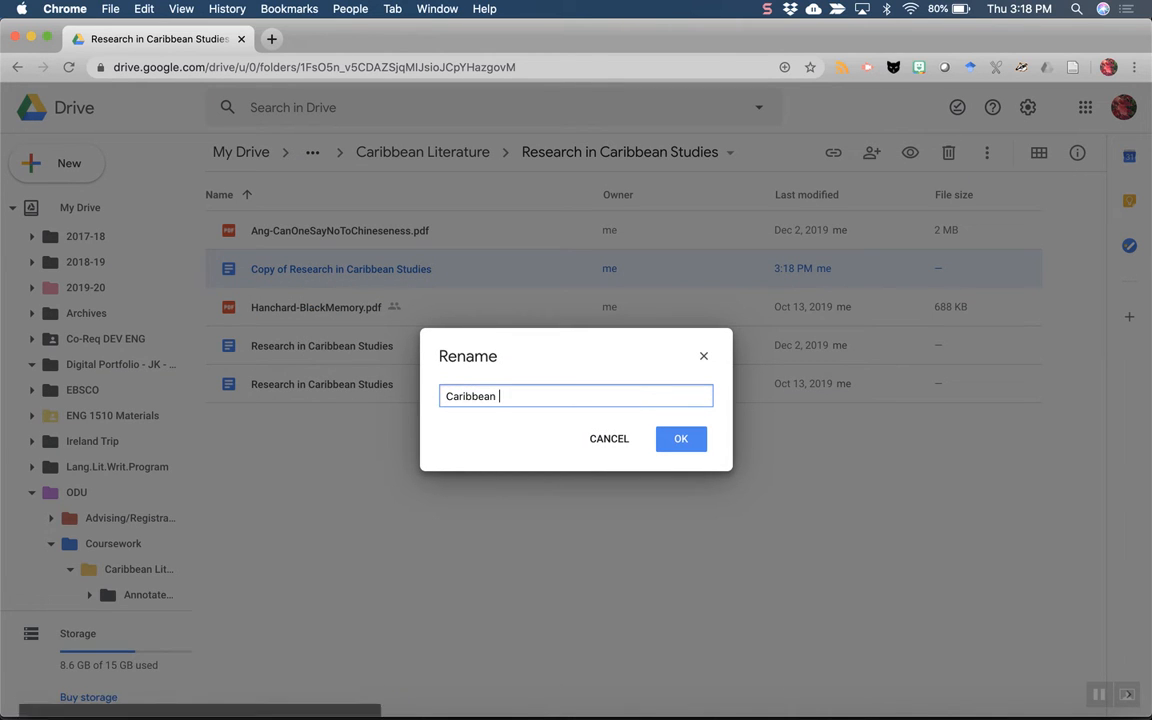
text(Studies Paper)
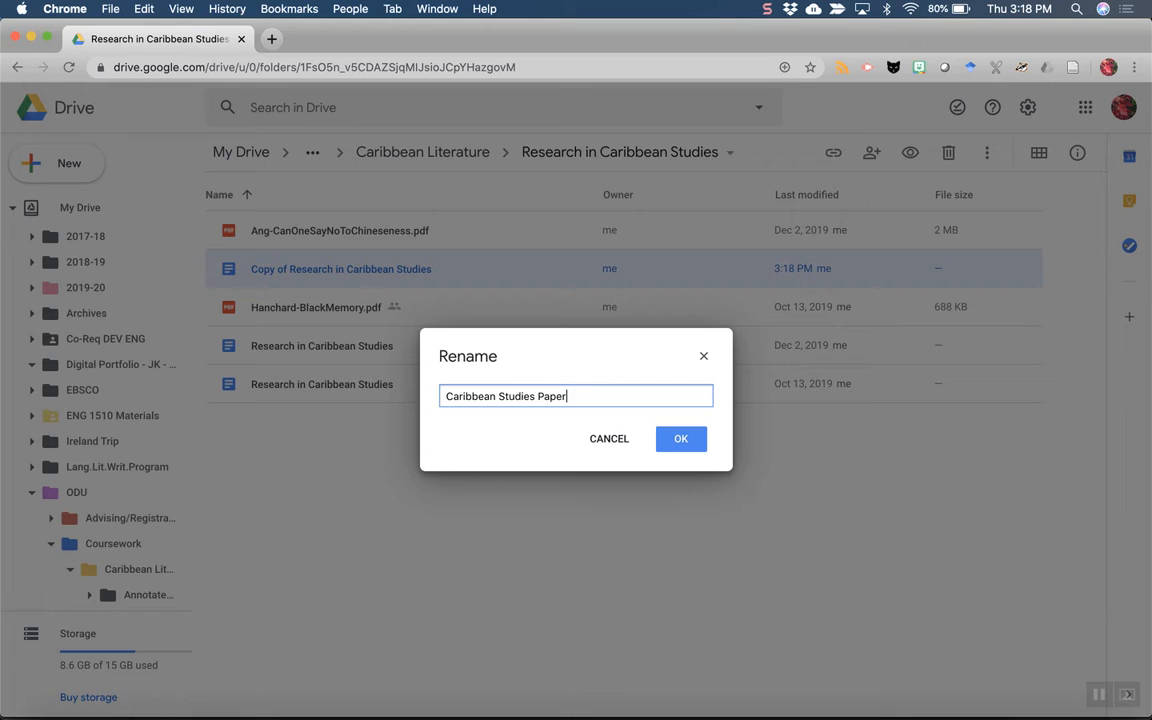
key(Return)
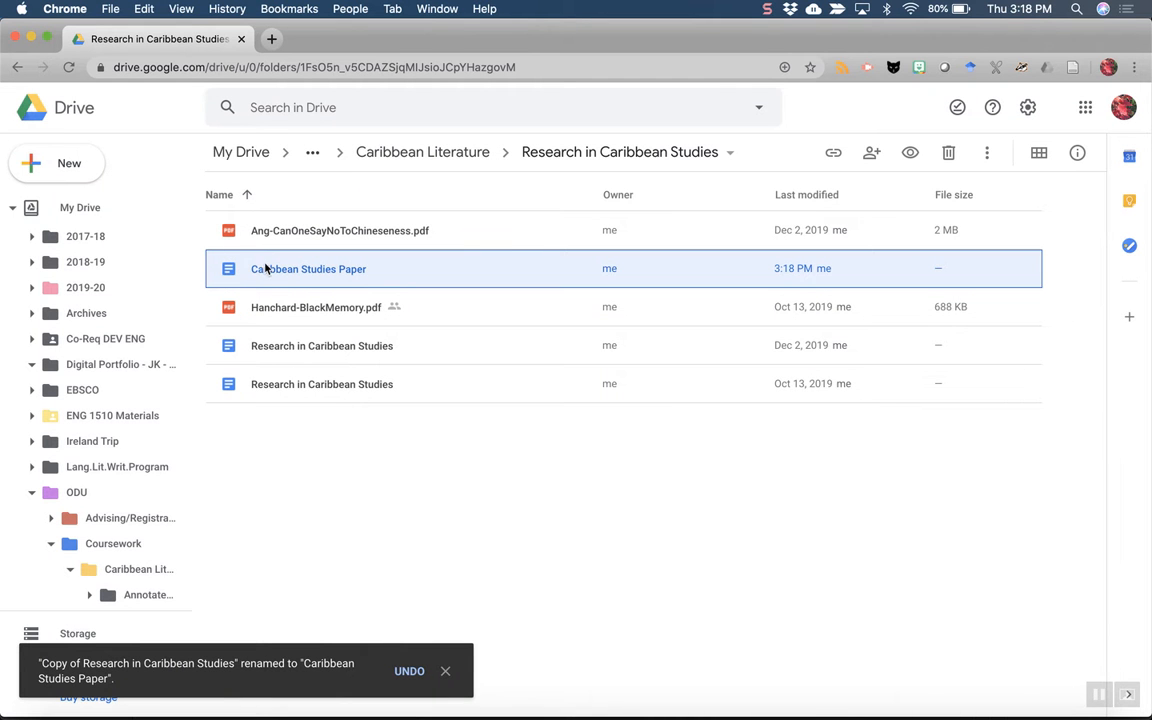
drag(250, 262, 103, 368)
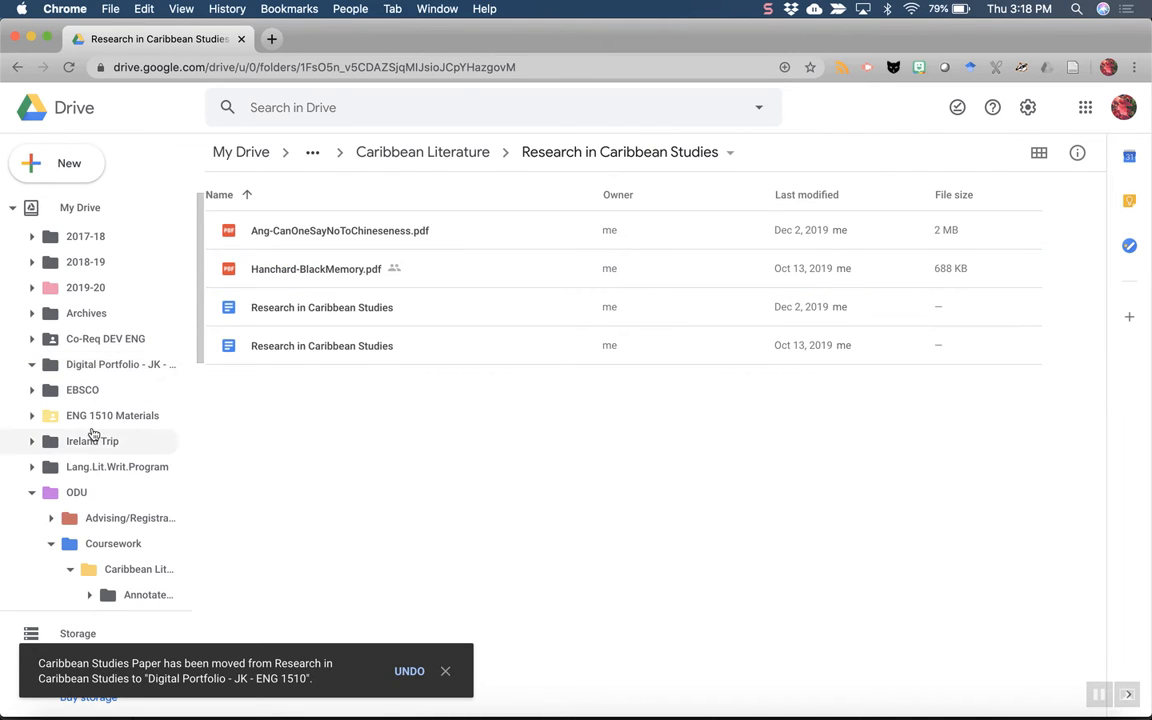
Collapse the Caribbean Literature folder, expand Classical Rhetoric and look through the files in its Project subfolder
scroll(92, 434, down, 3)
click(70, 396)
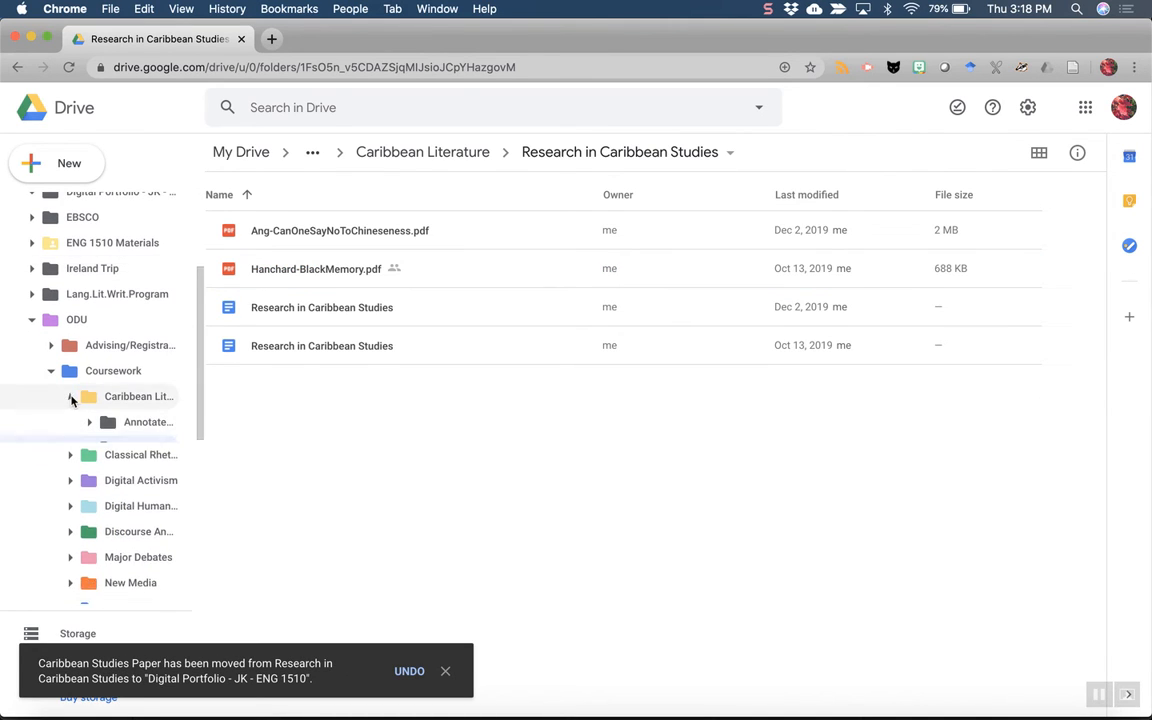
click(70, 422)
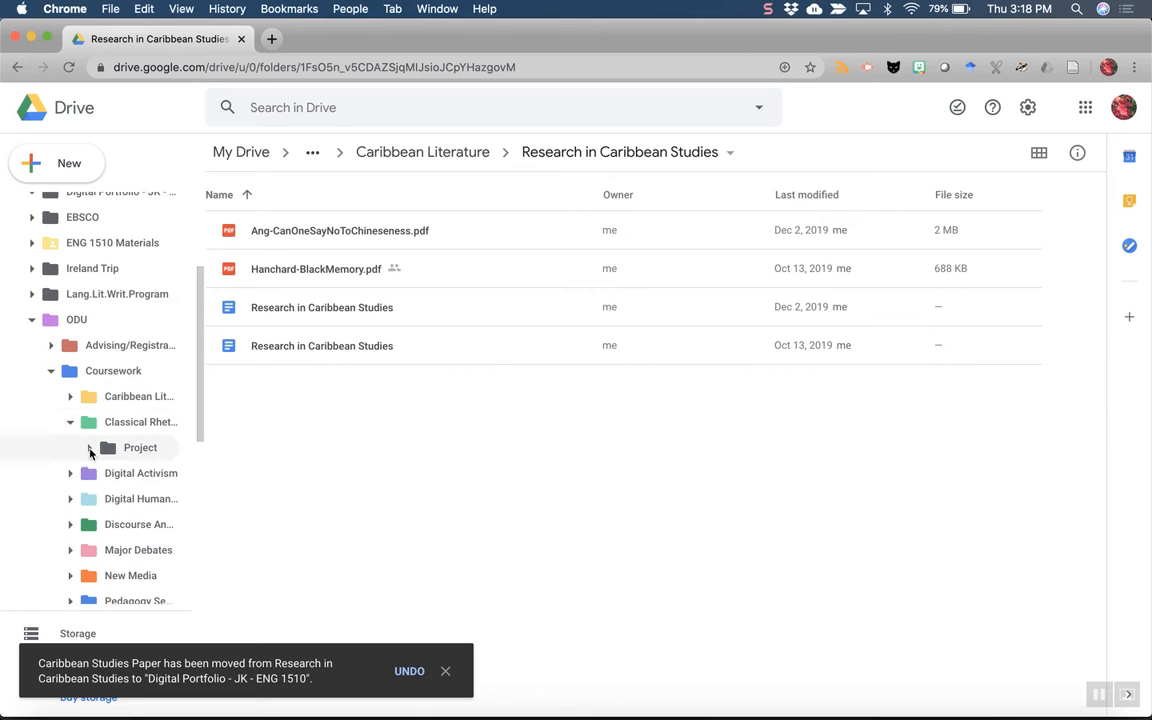
click(114, 449)
scroll(296, 375, down, 10)
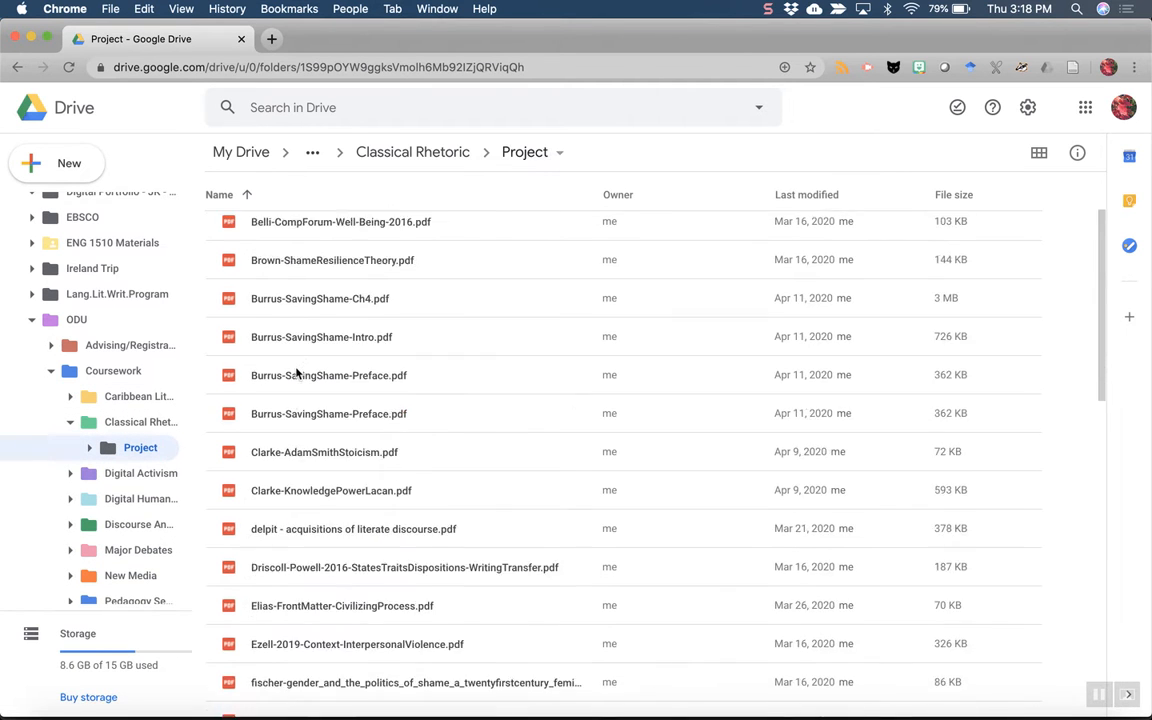
scroll(296, 373, down, 4)
scroll(296, 373, up, 15)
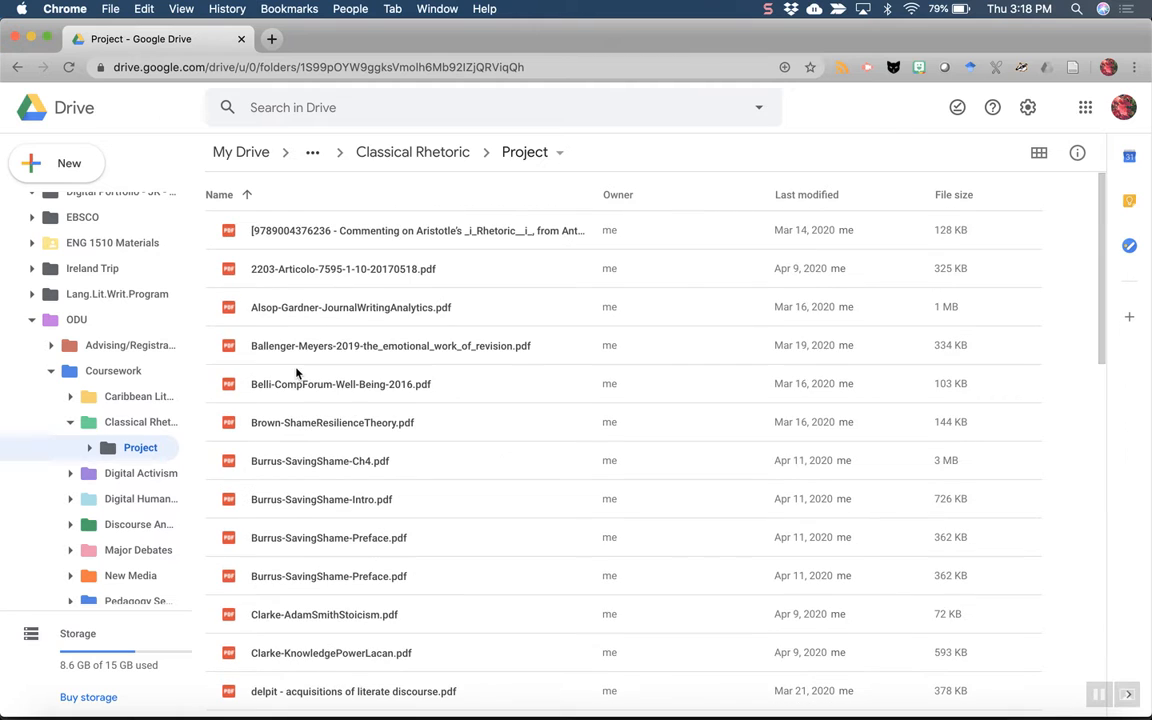
Open the Classical Rhetoric folder and make a copy of the Response3 document last modified Feb 5, 2020
click(88, 422)
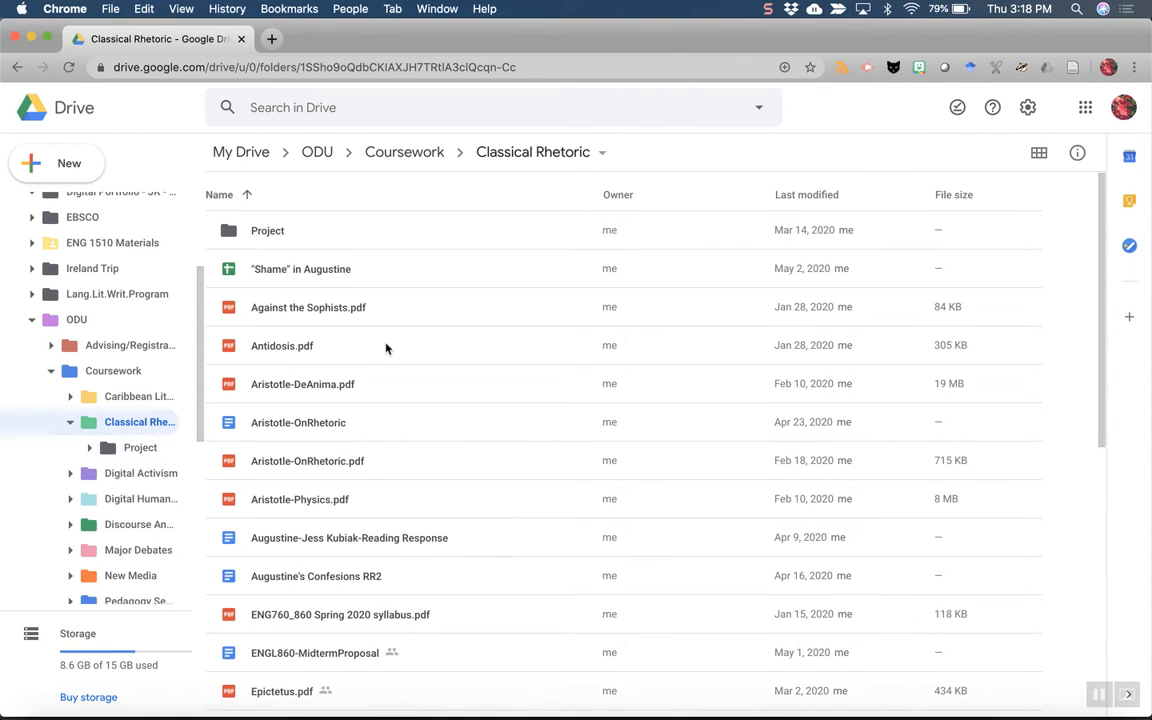
scroll(386, 348, down, 5)
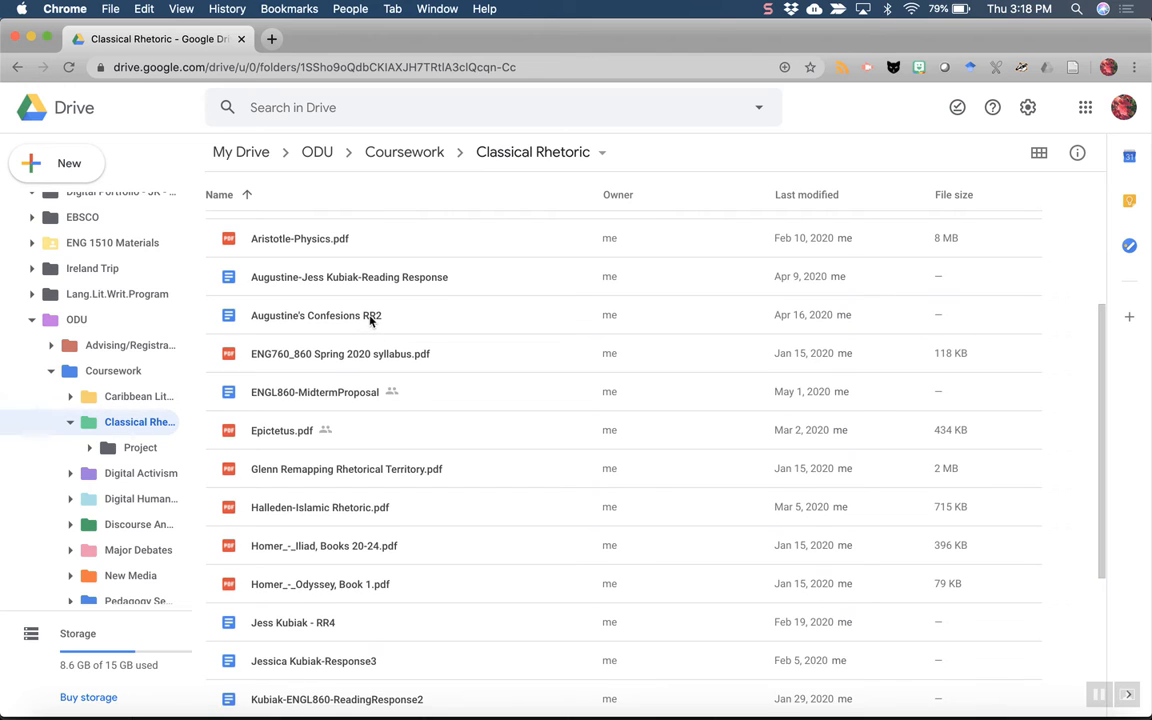
scroll(372, 318, down, 5)
scroll(332, 427, down, 1)
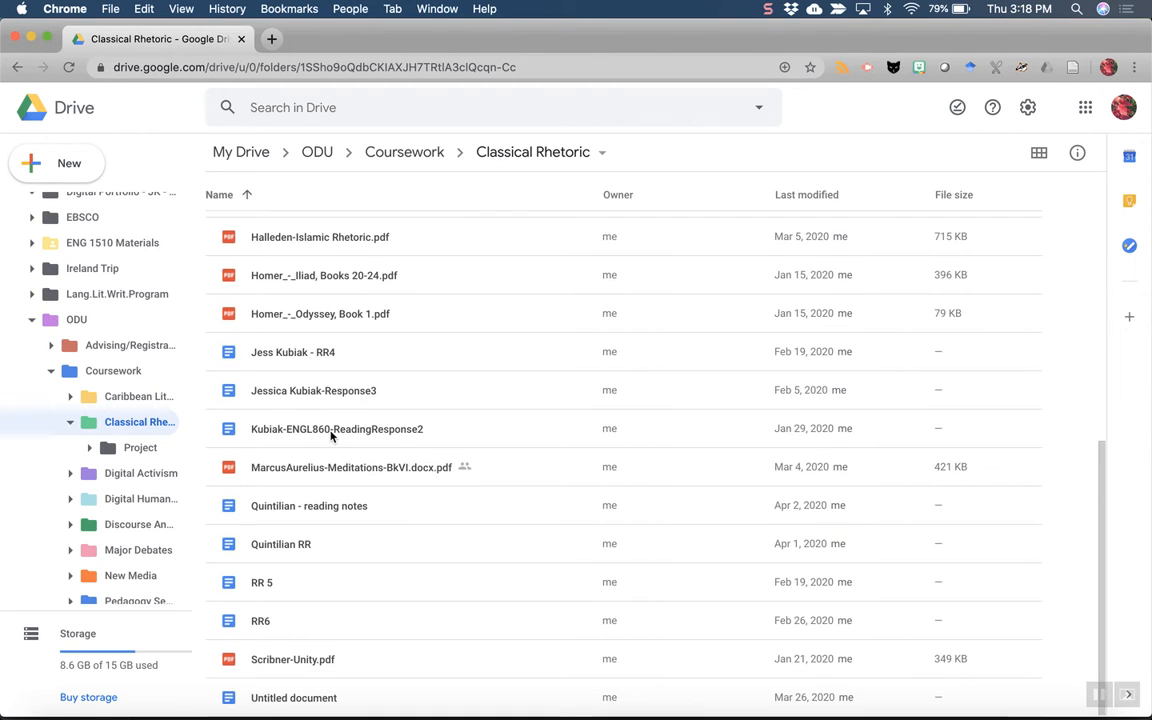
scroll(331, 435, up, 1)
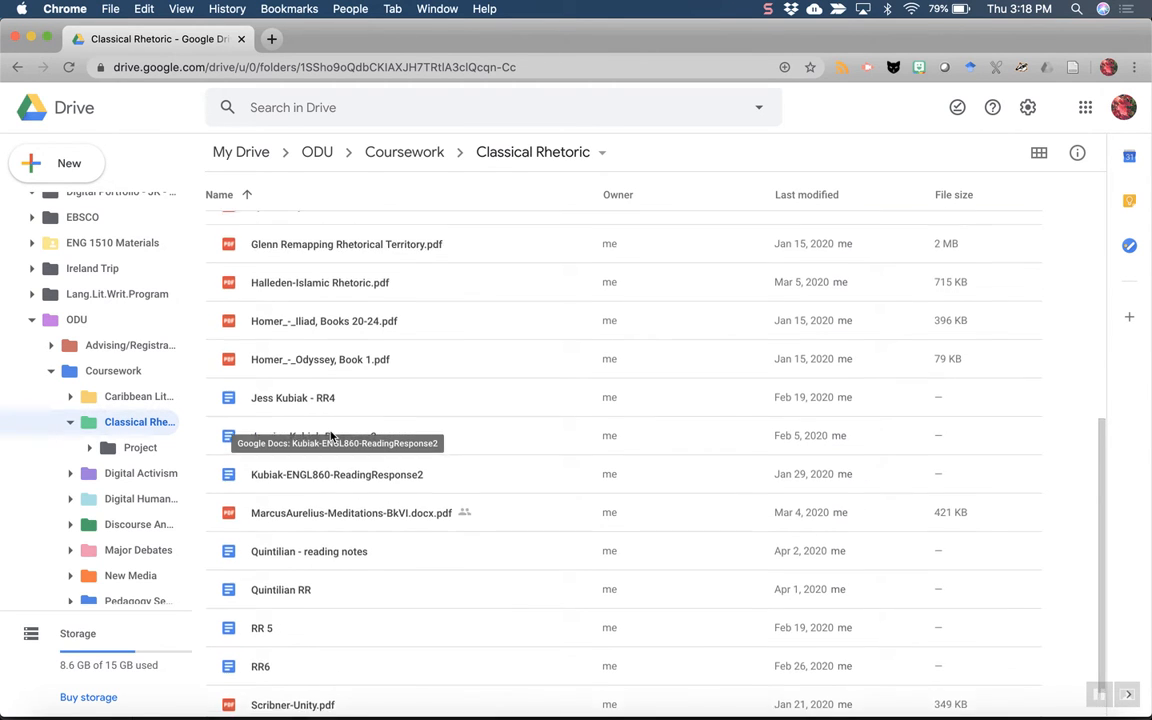
right_click(325, 441)
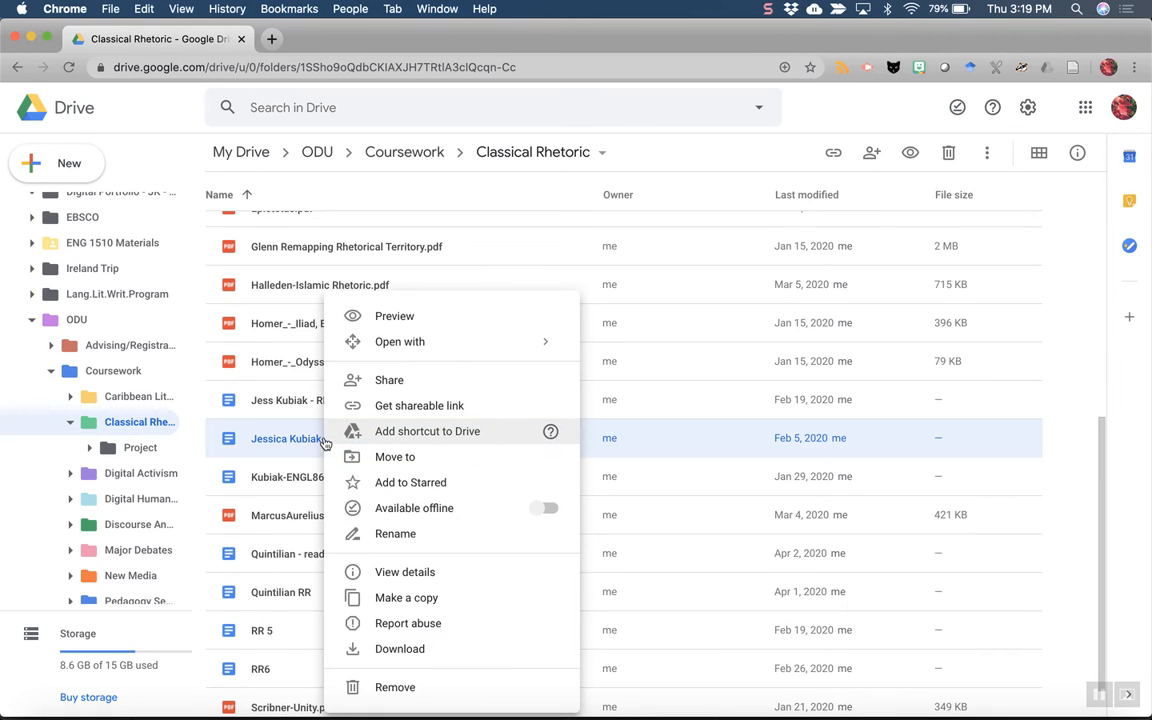
click(362, 598)
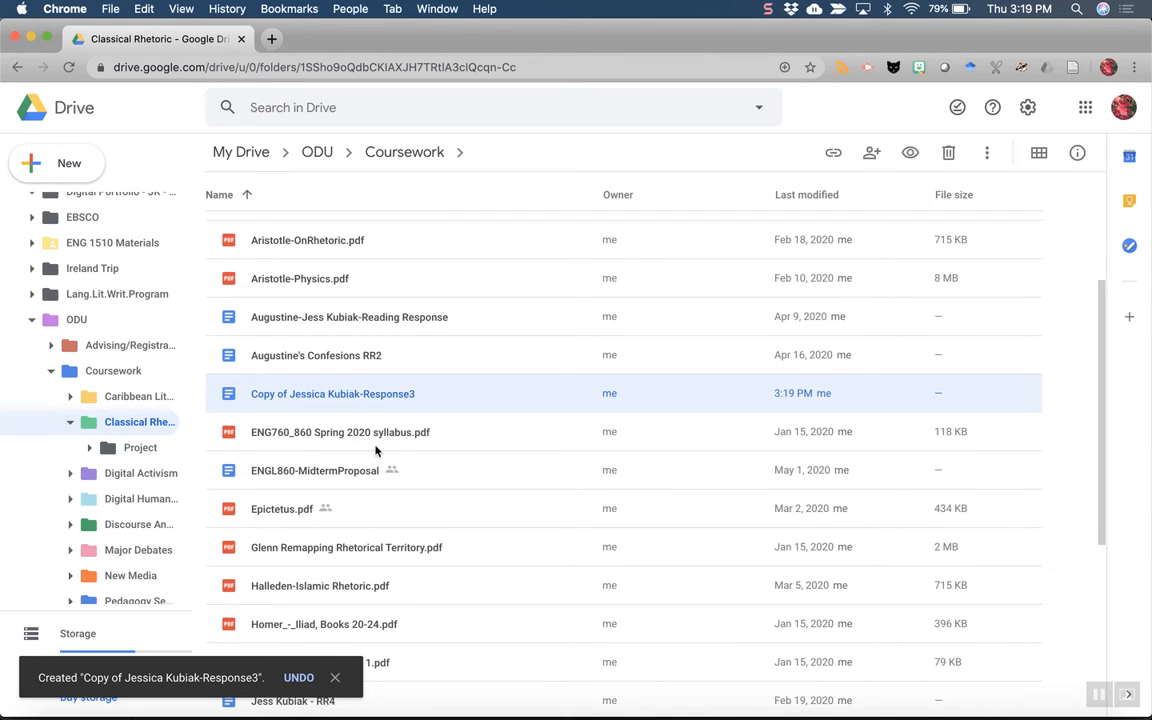
Rename the copy of the Response3 document as "Classical Rhetoric Paper" and move it into the Digital Portfolio - JK - ENG 1510 folder
right_click(357, 402)
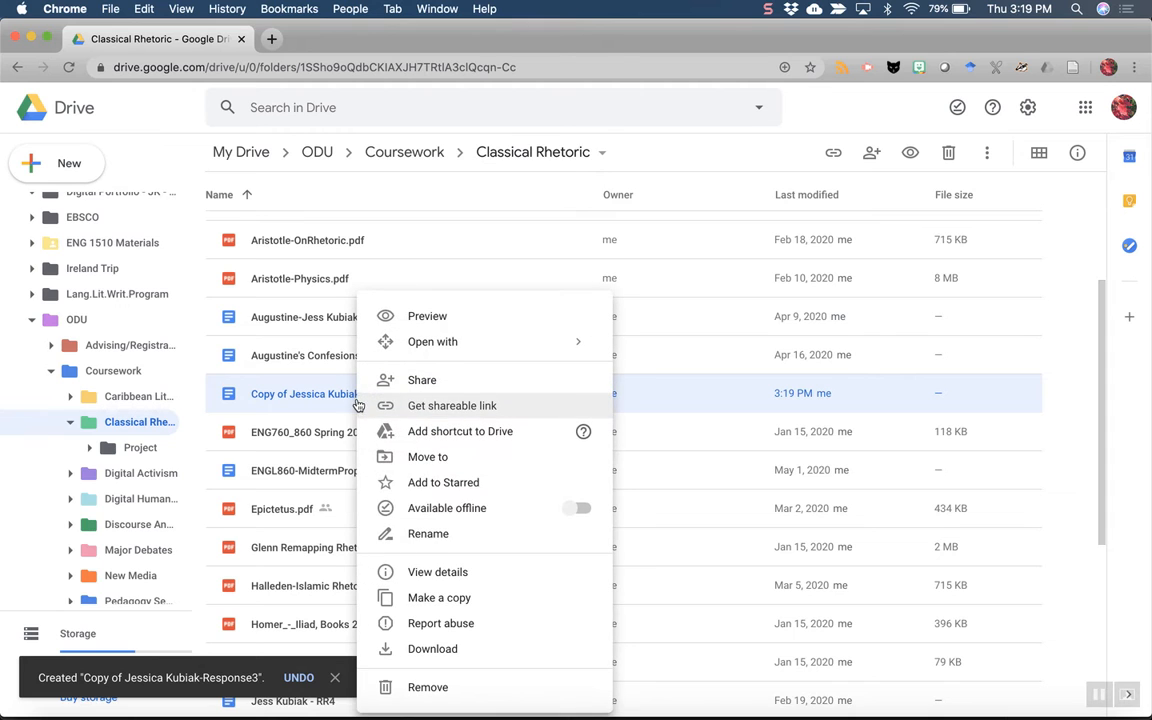
click(433, 535)
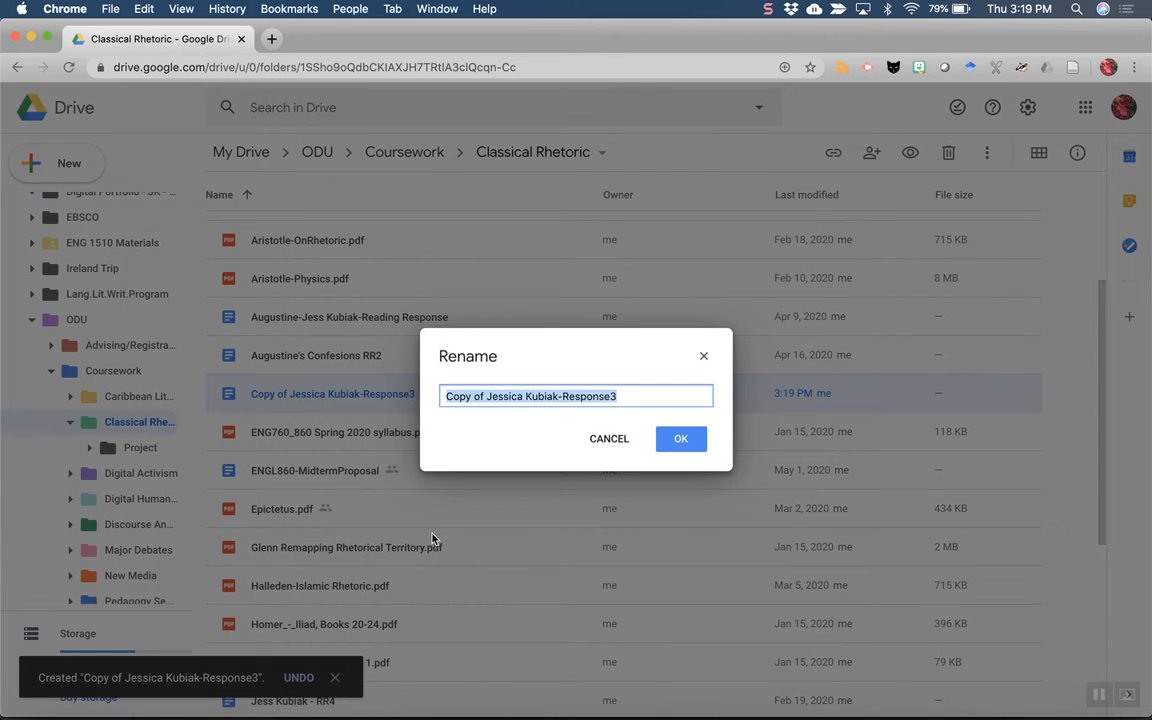
text(C)
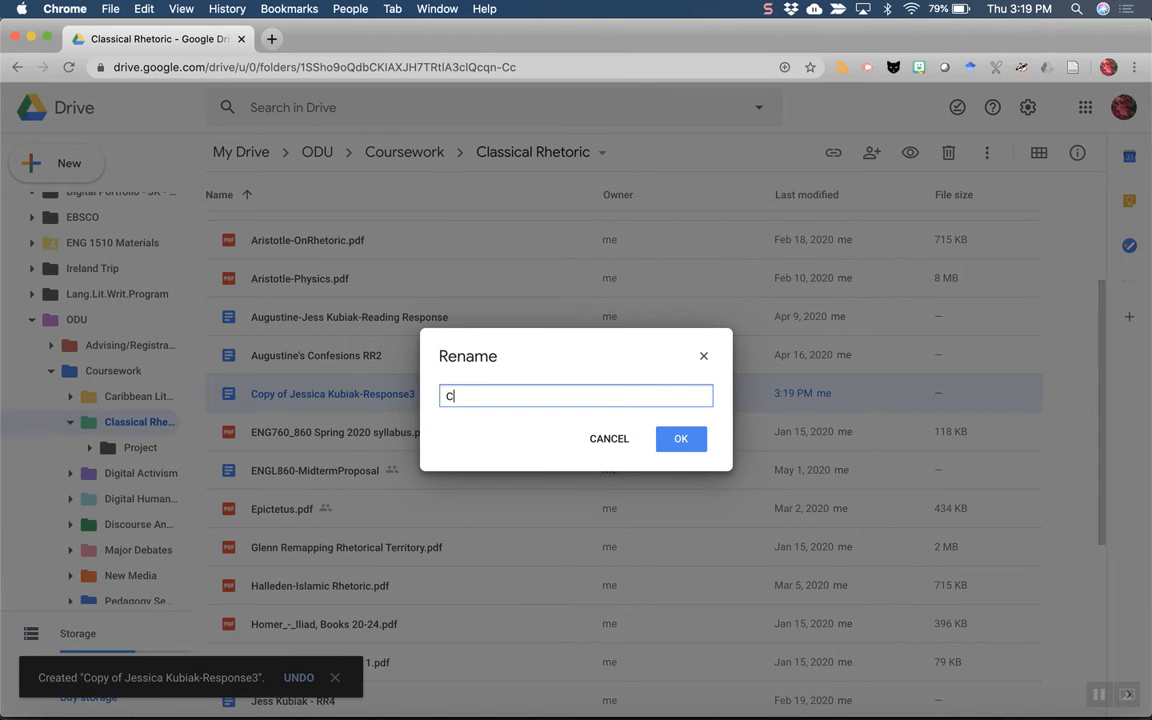
text(lassical Rhetorica)
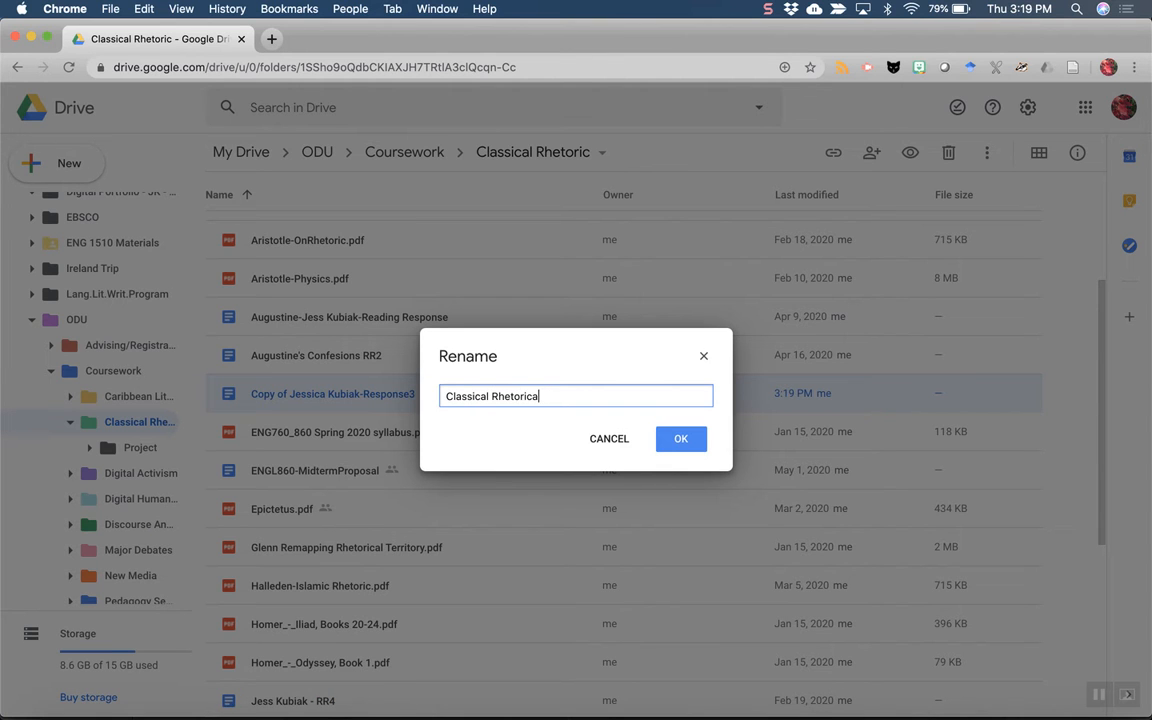
key(BackSpace)
text(Paper)
key(Return)
scroll(80, 333, up, 2)
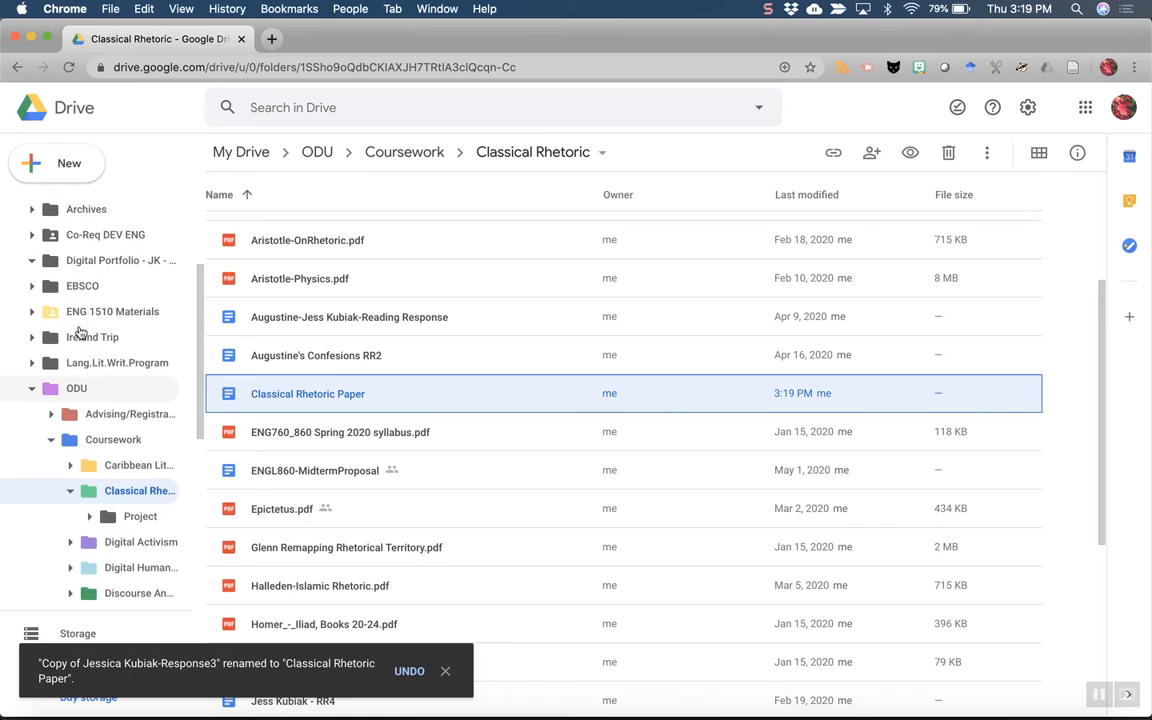
scroll(80, 333, up, 2)
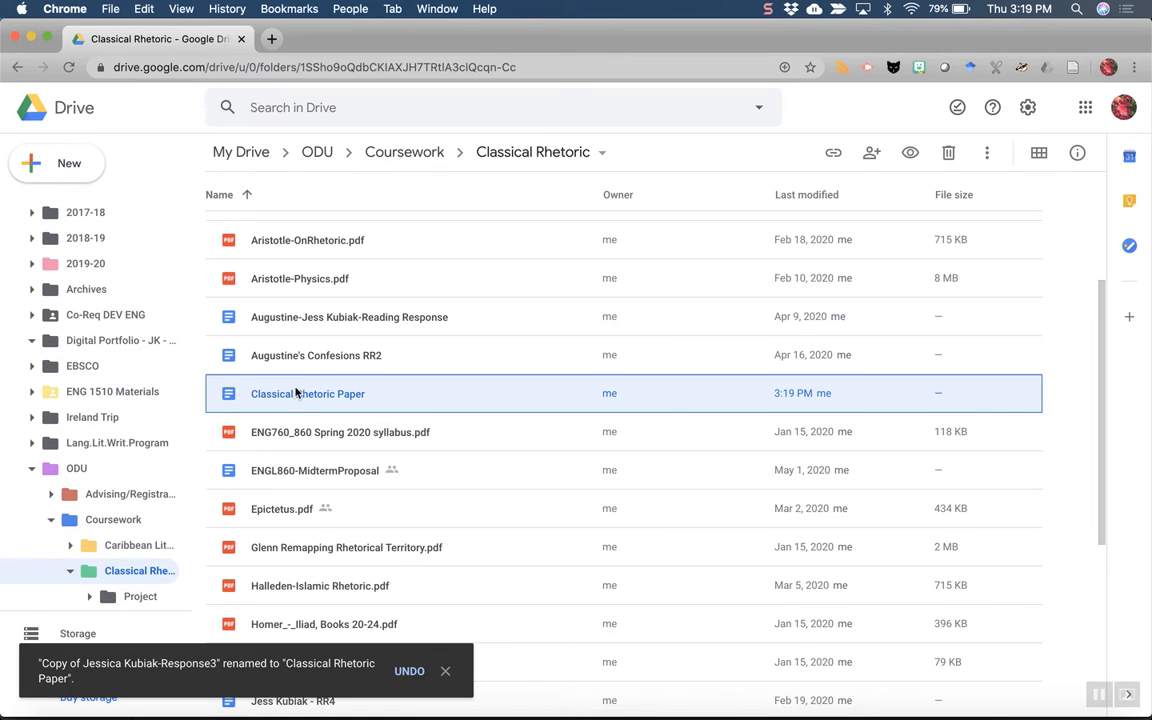
drag(296, 393, 120, 342)
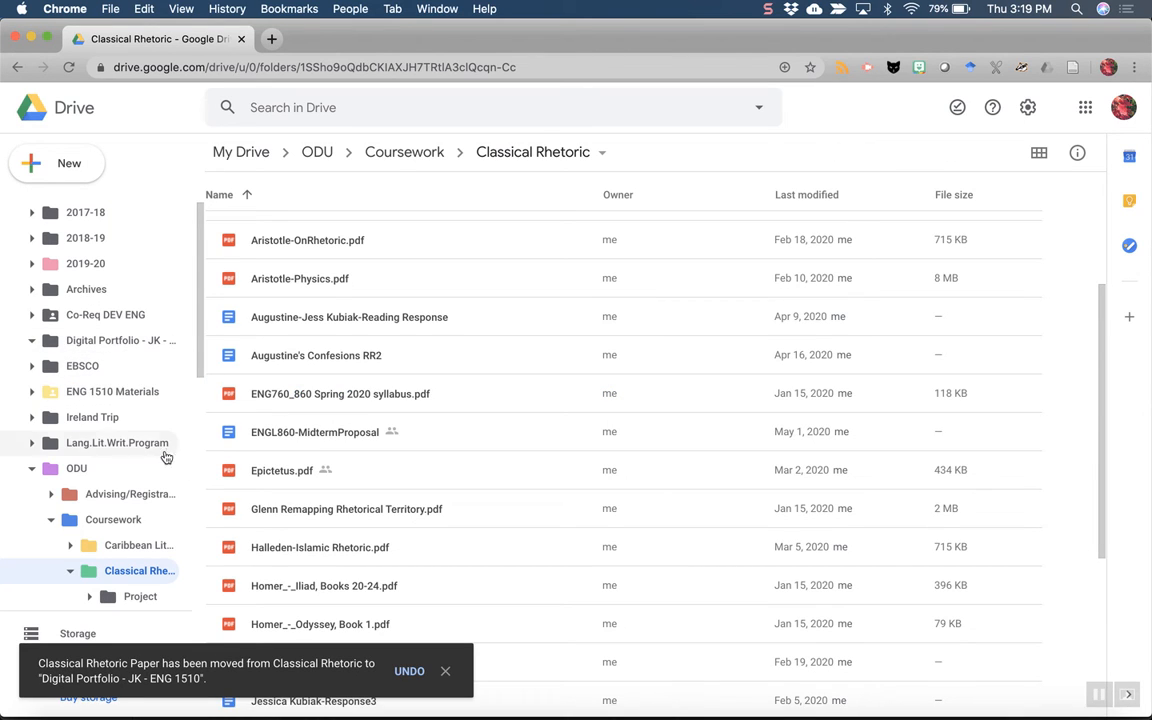
Open the Term Paper subfolder of Digital Activism and make a copy of the longer ENGL832-TermPaper/Presentation document
click(70, 572)
scroll(99, 516, down, 2)
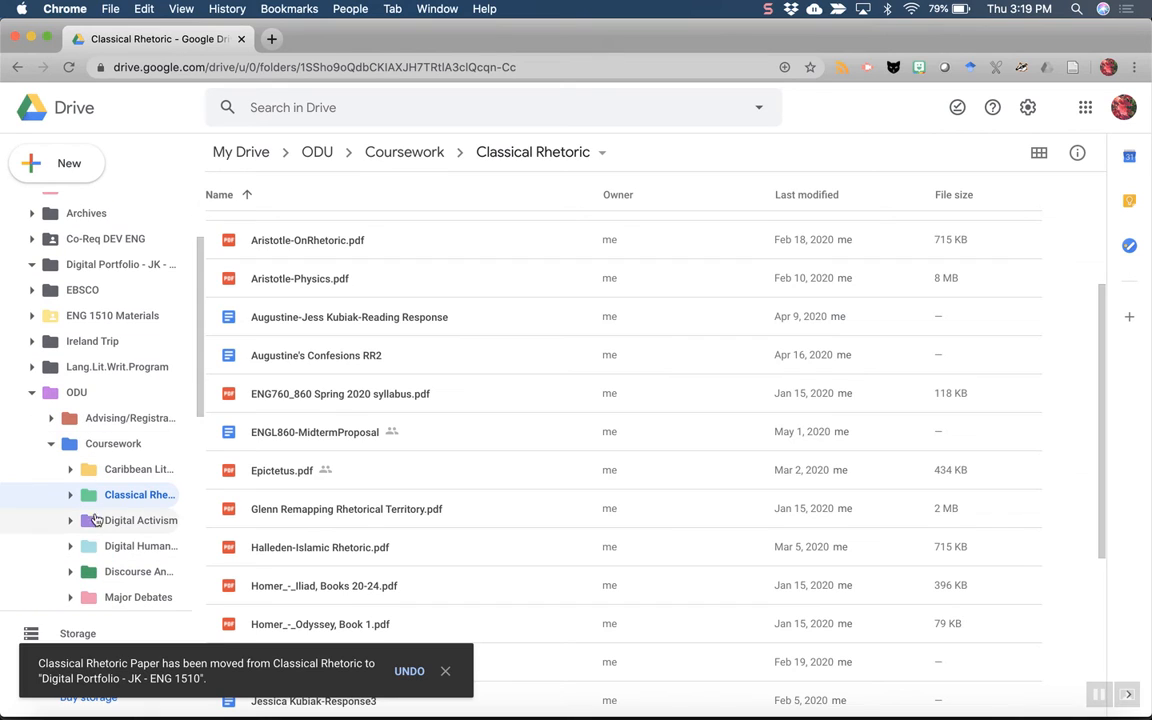
click(70, 520)
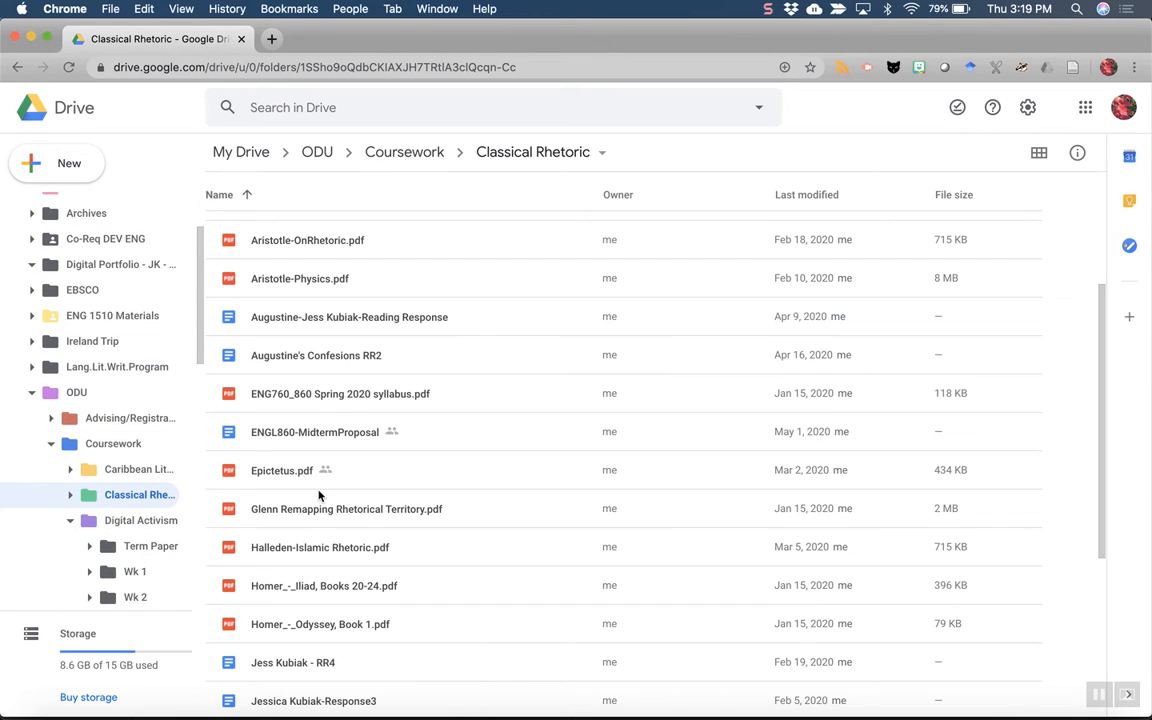
click(88, 548)
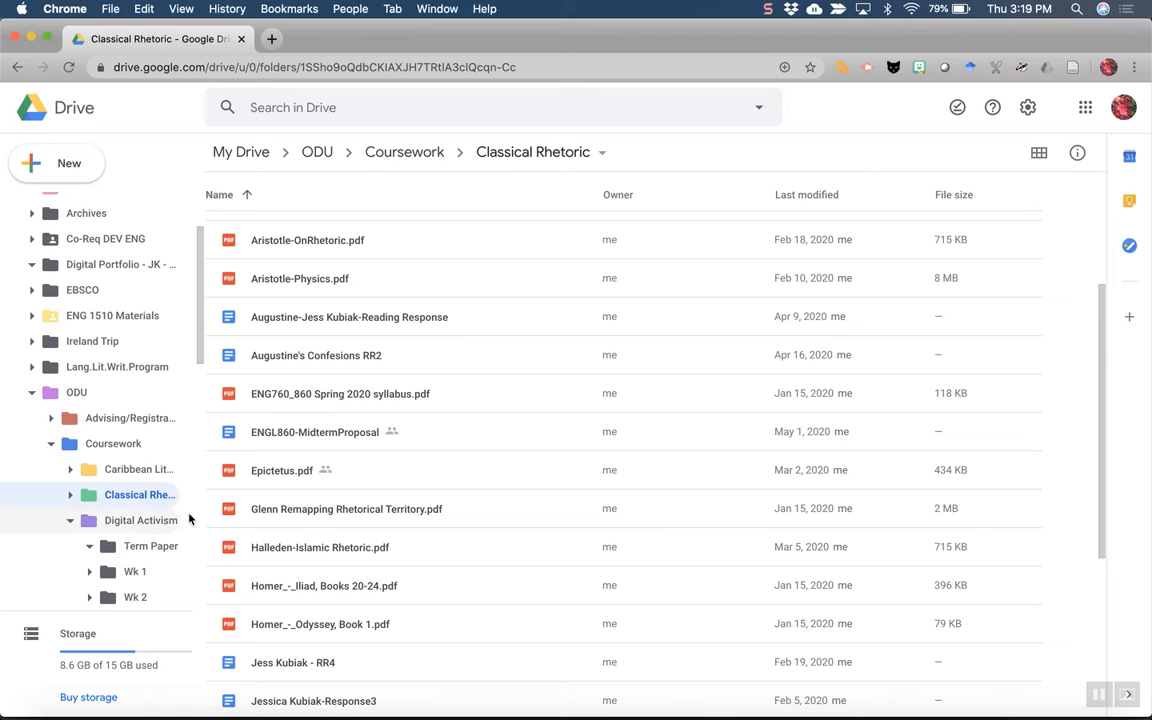
click(141, 546)
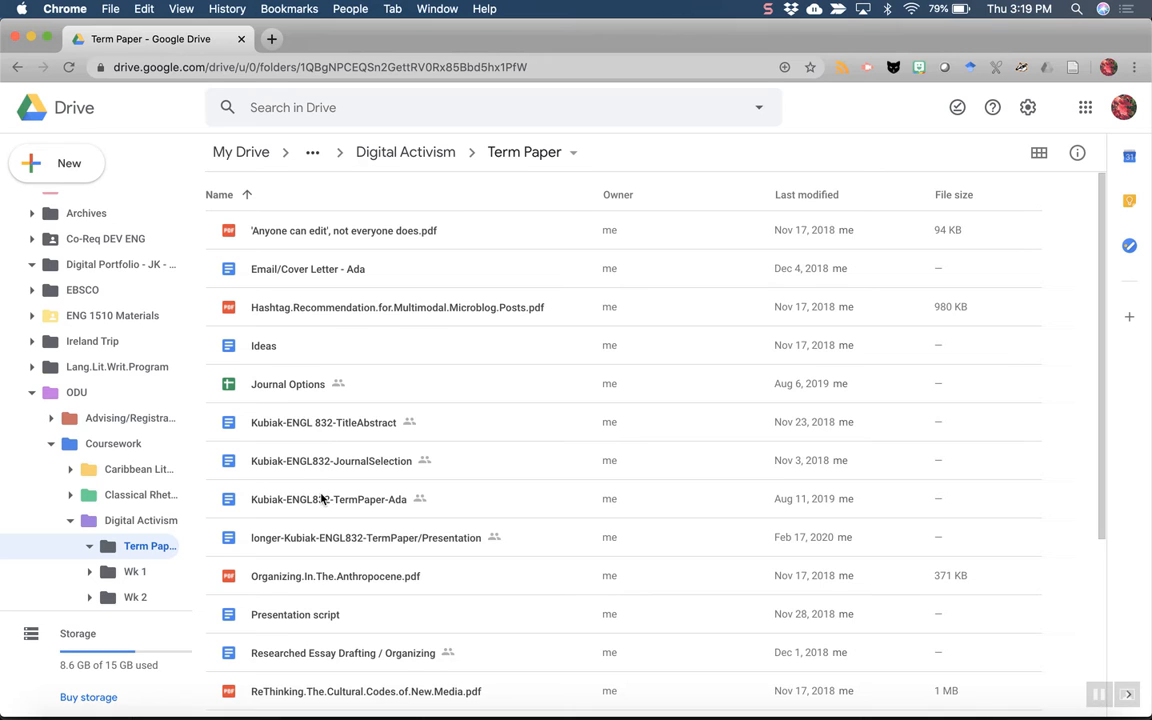
right_click(315, 539)
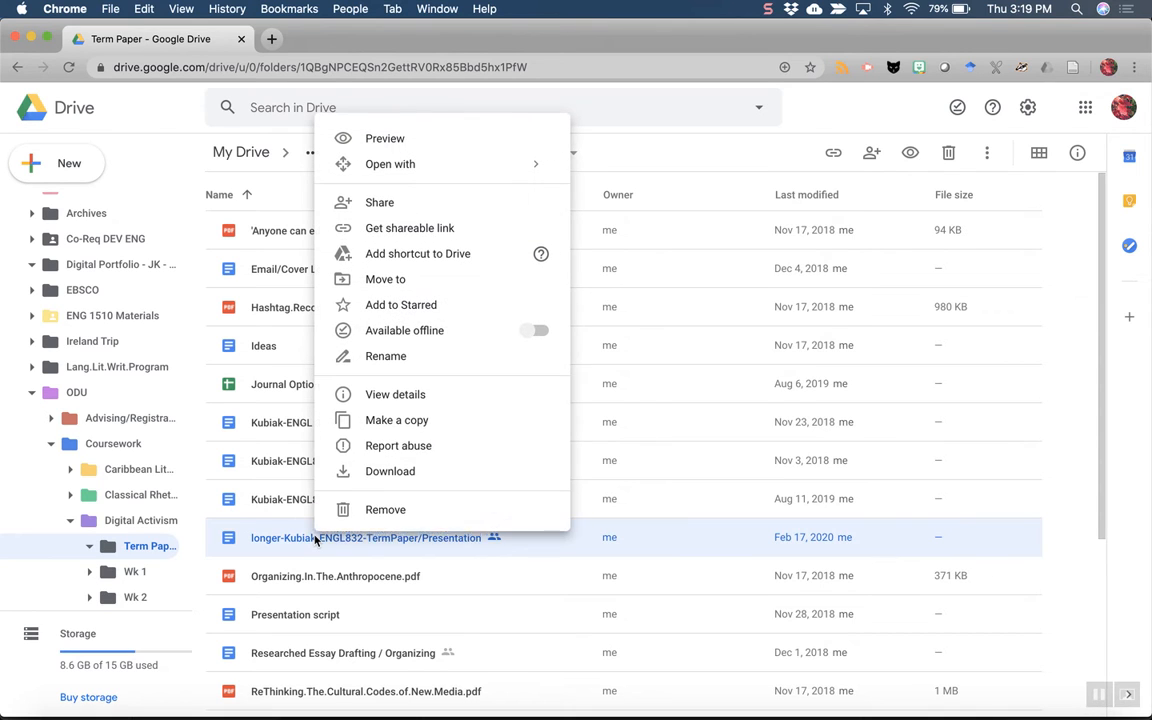
click(350, 421)
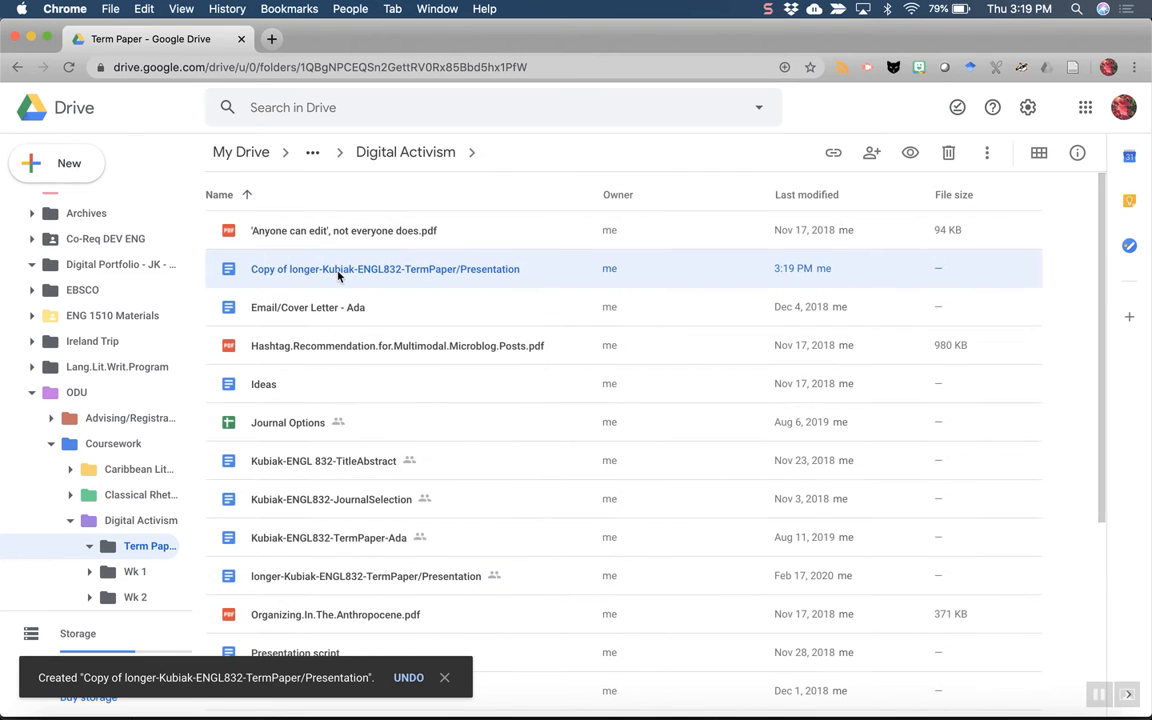
Rename the copied term paper as "Digital Activism Paper" and move it into Digital Portfolio - JK - ENG 1510, collapsing the Digital Activism folder
right_click(338, 281)
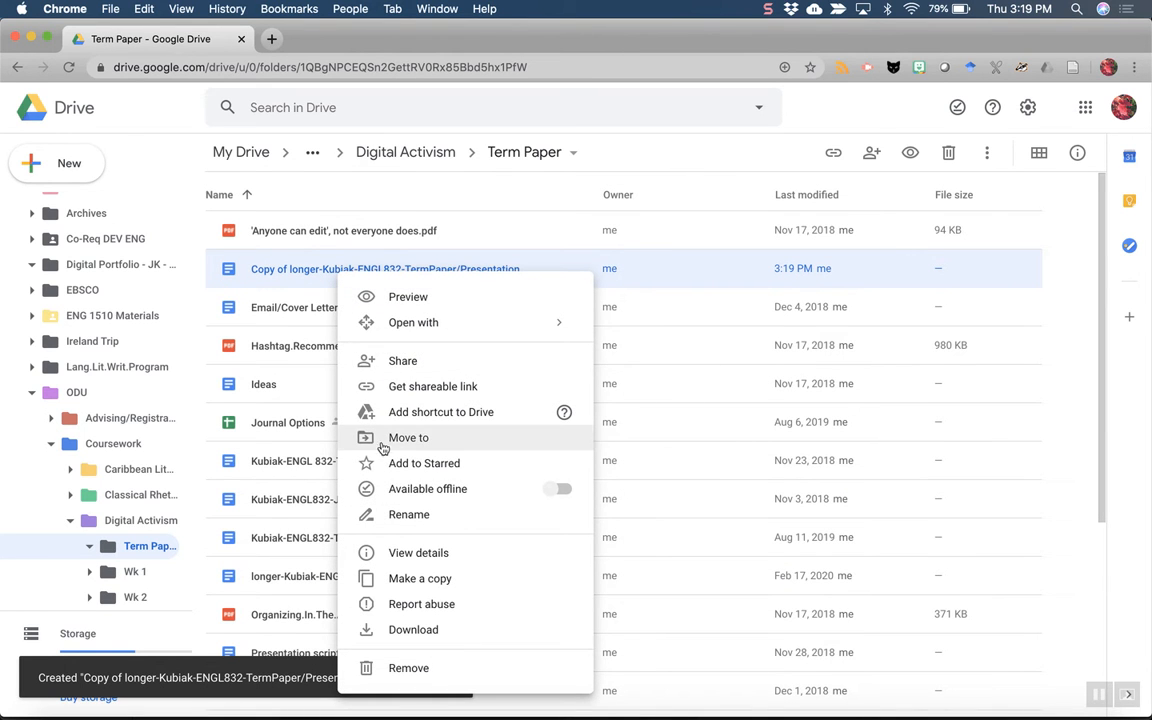
click(405, 515)
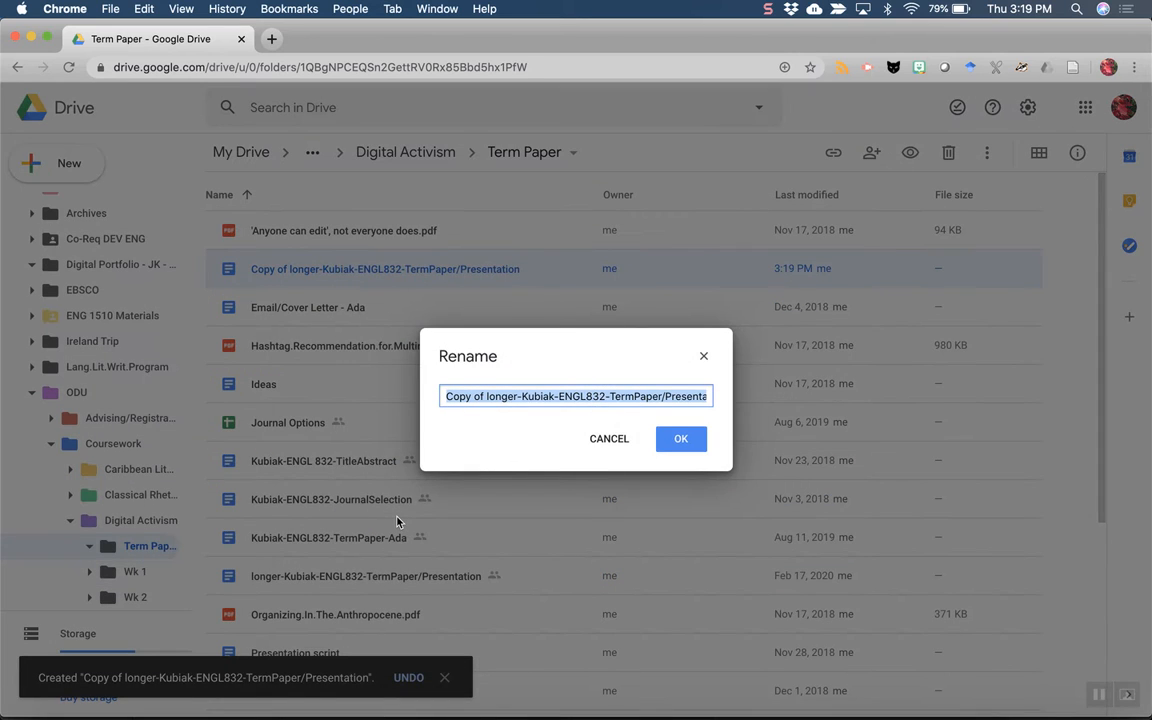
text(Digital Ac)
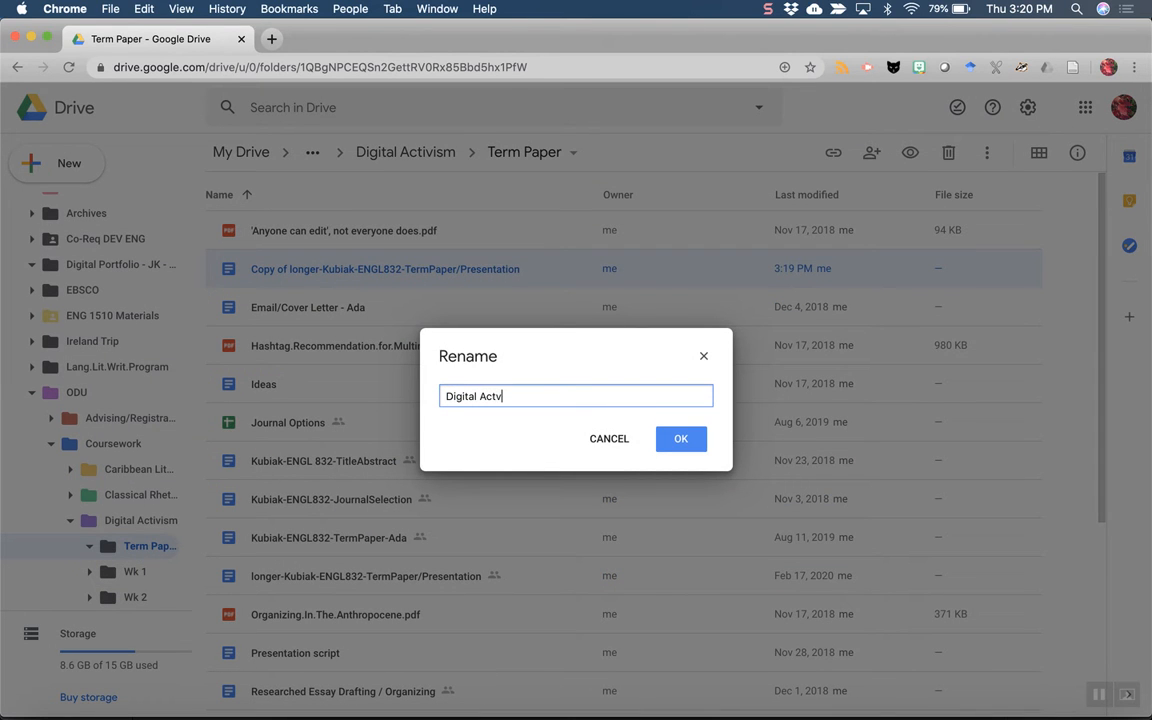
text(tivism Paper)
key(Return)
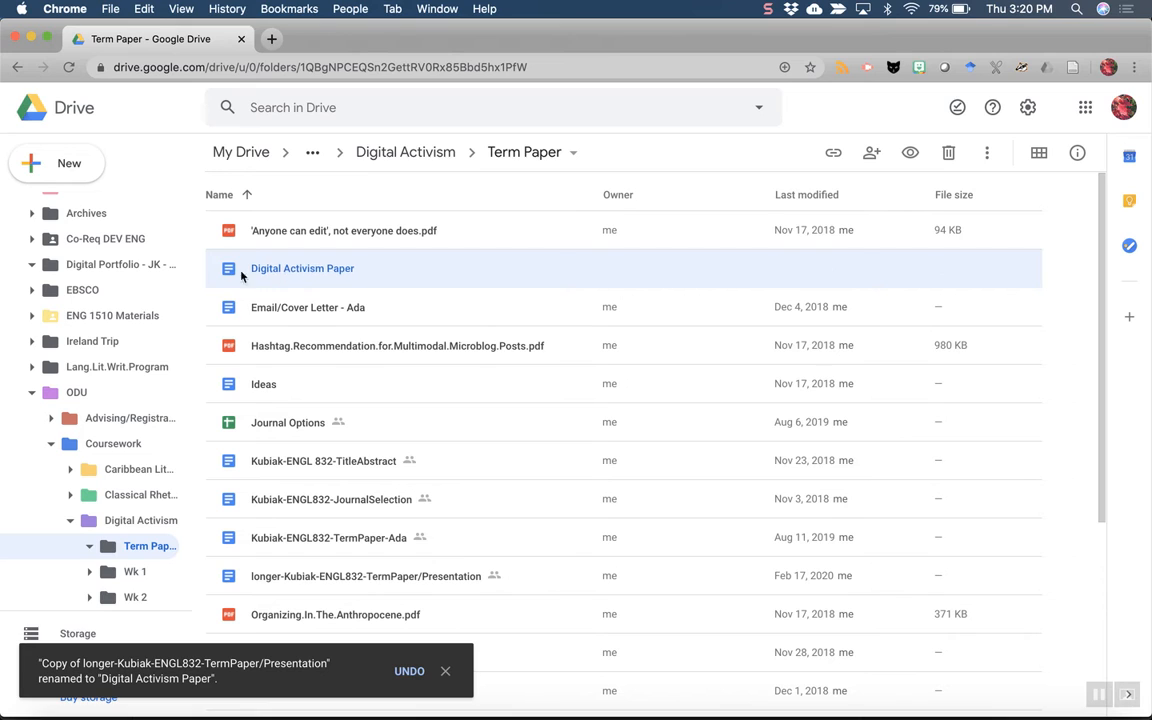
drag(286, 278, 94, 310)
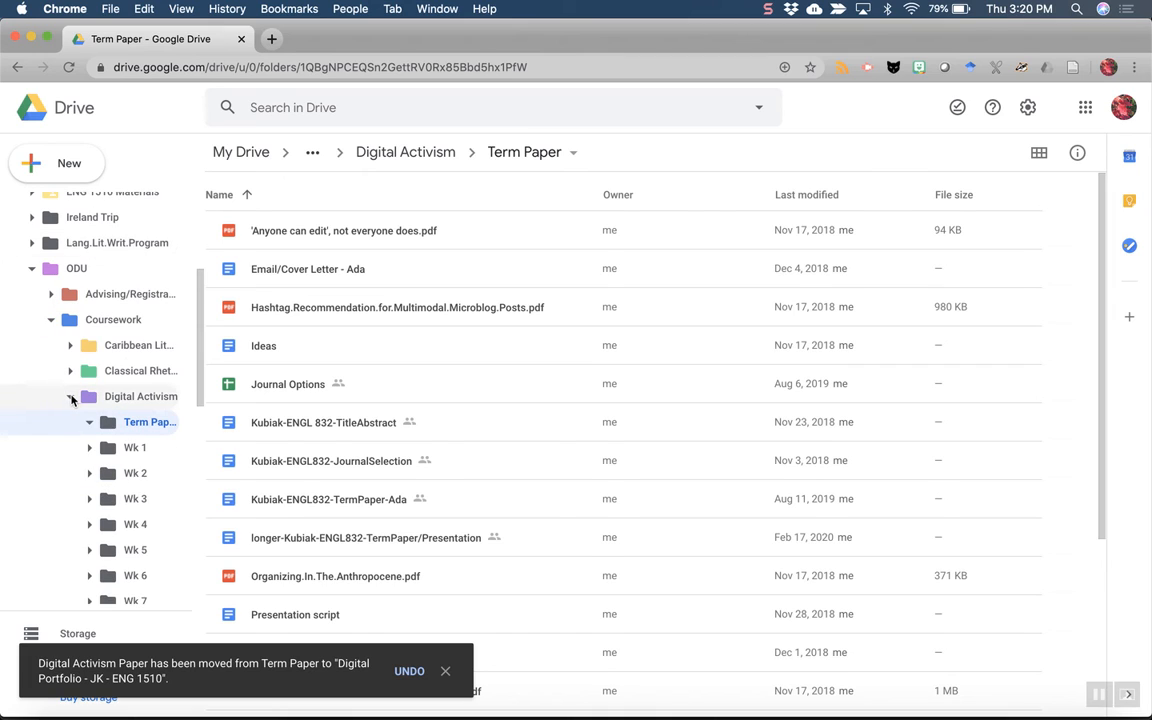
click(71, 397)
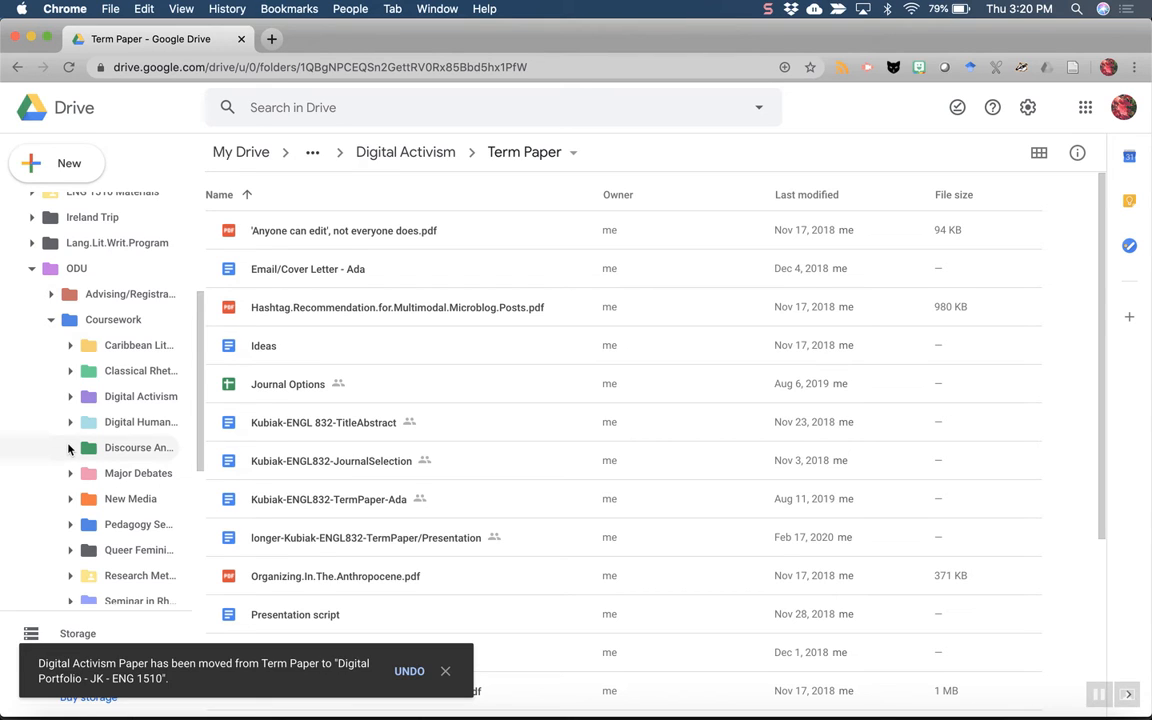
Open the Individual Project subfolder of Discourse Analysis and make a copy of the DA-IndividualProject-Final document
click(70, 448)
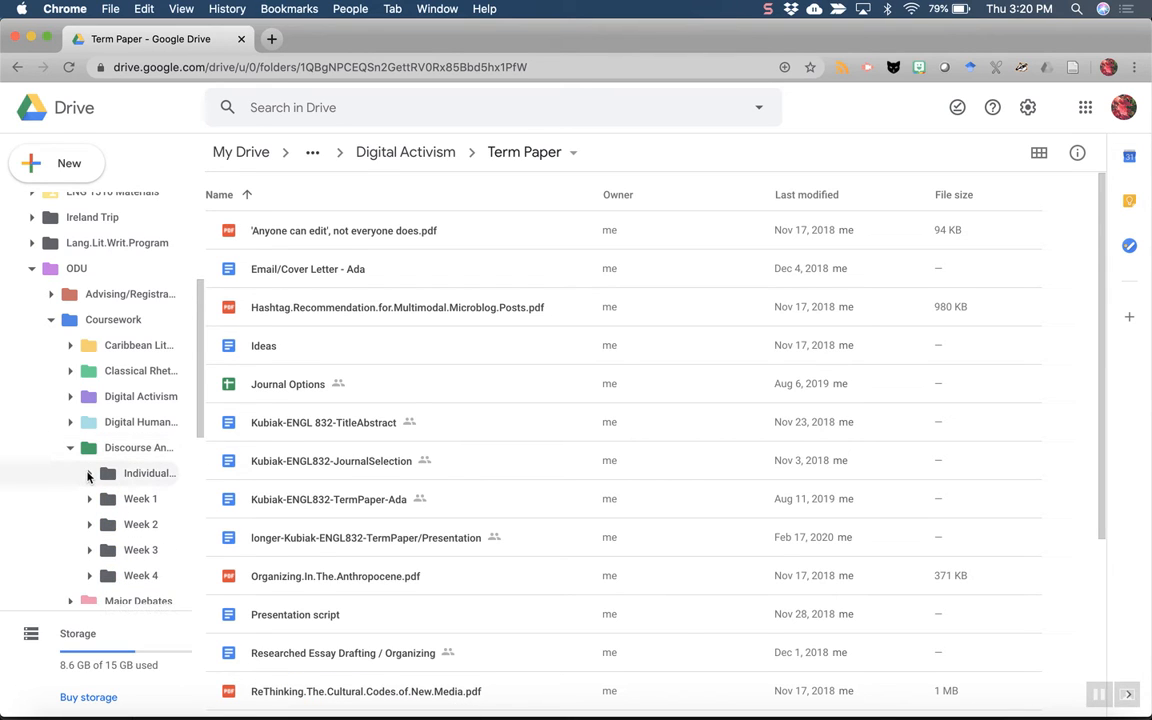
click(110, 473)
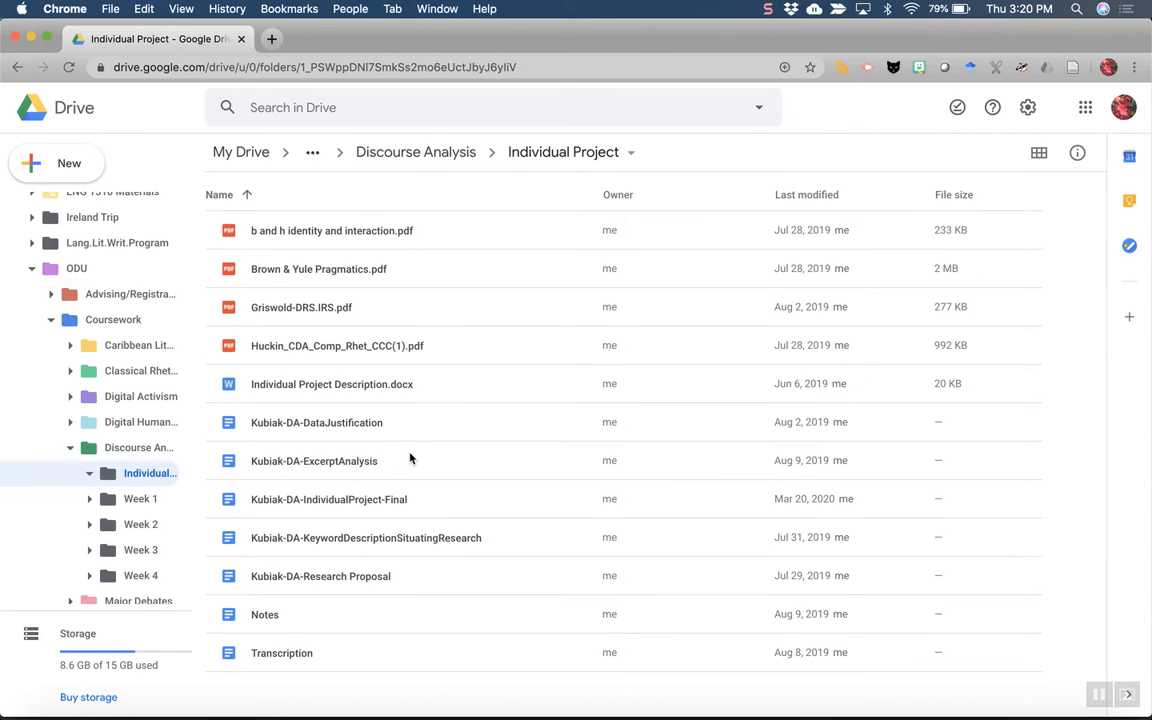
right_click(361, 505)
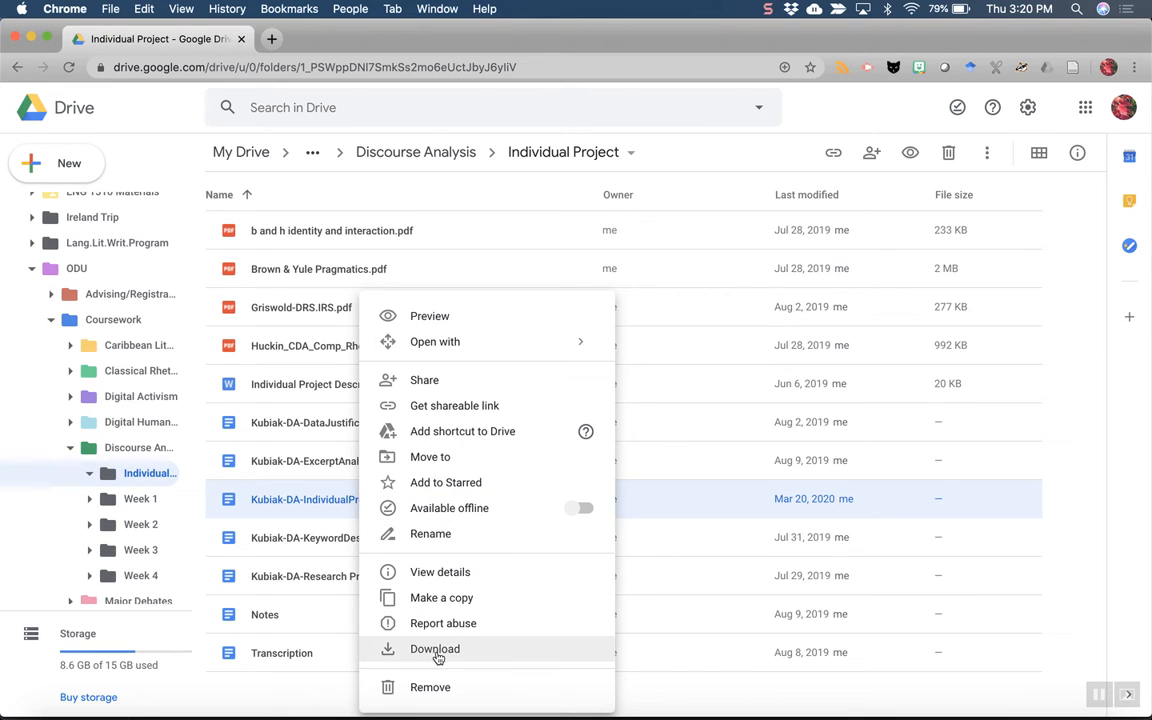
click(442, 597)
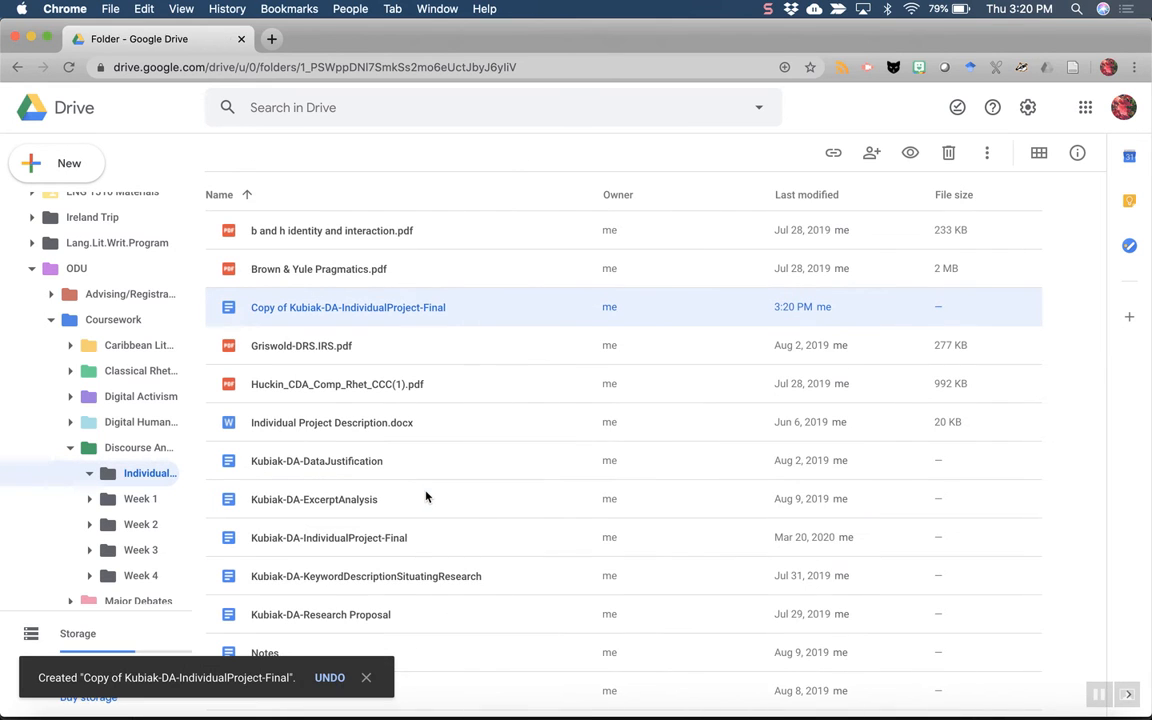
Rename the copied individual project as "Discourse Analysis Paper" and move it into the Digital Portfolio - JK - ENG 1510 folder
right_click(335, 311)
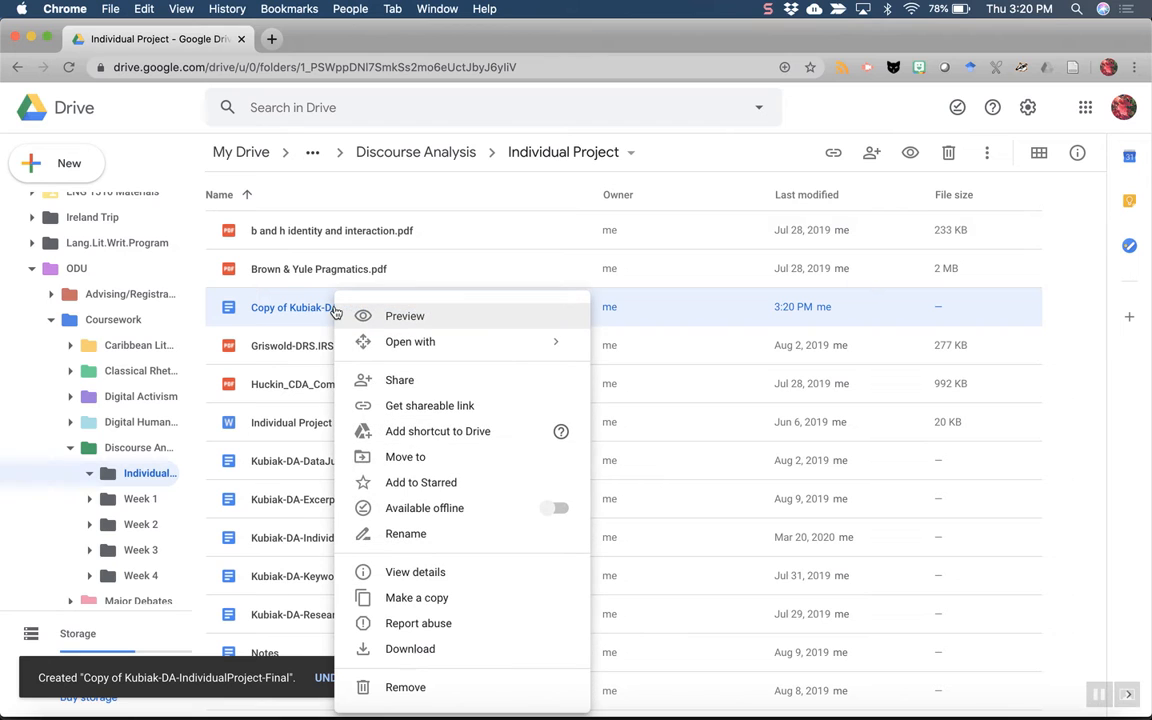
click(425, 533)
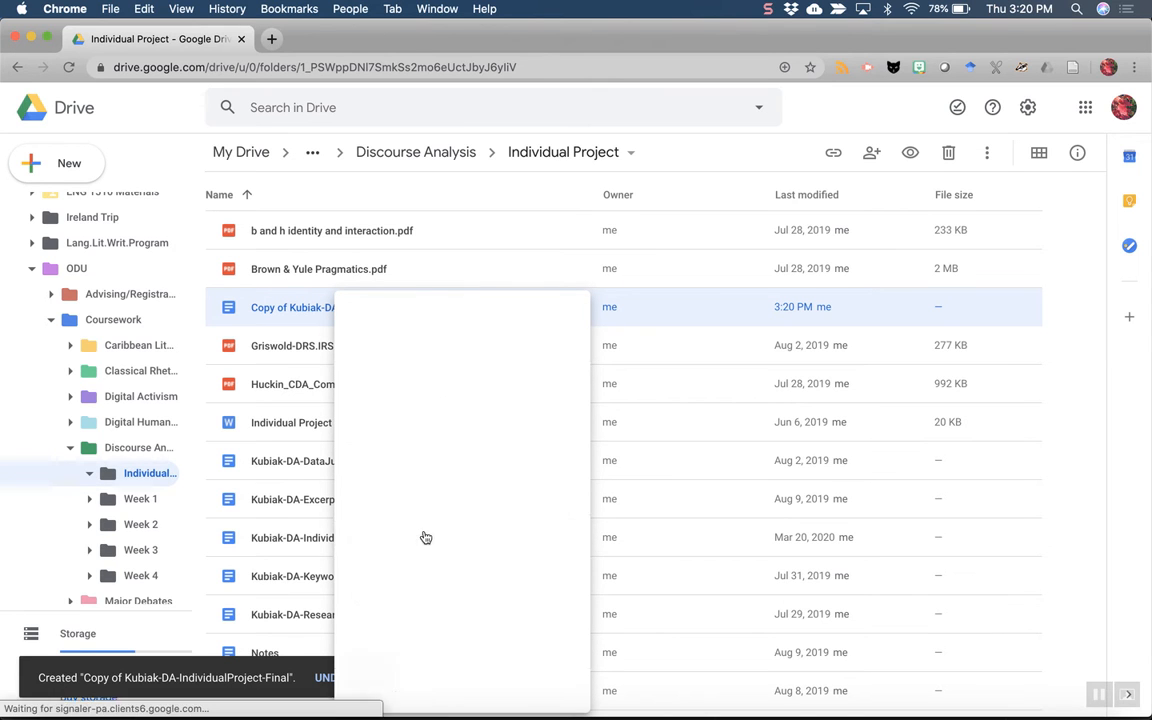
text(Discourse Anla)
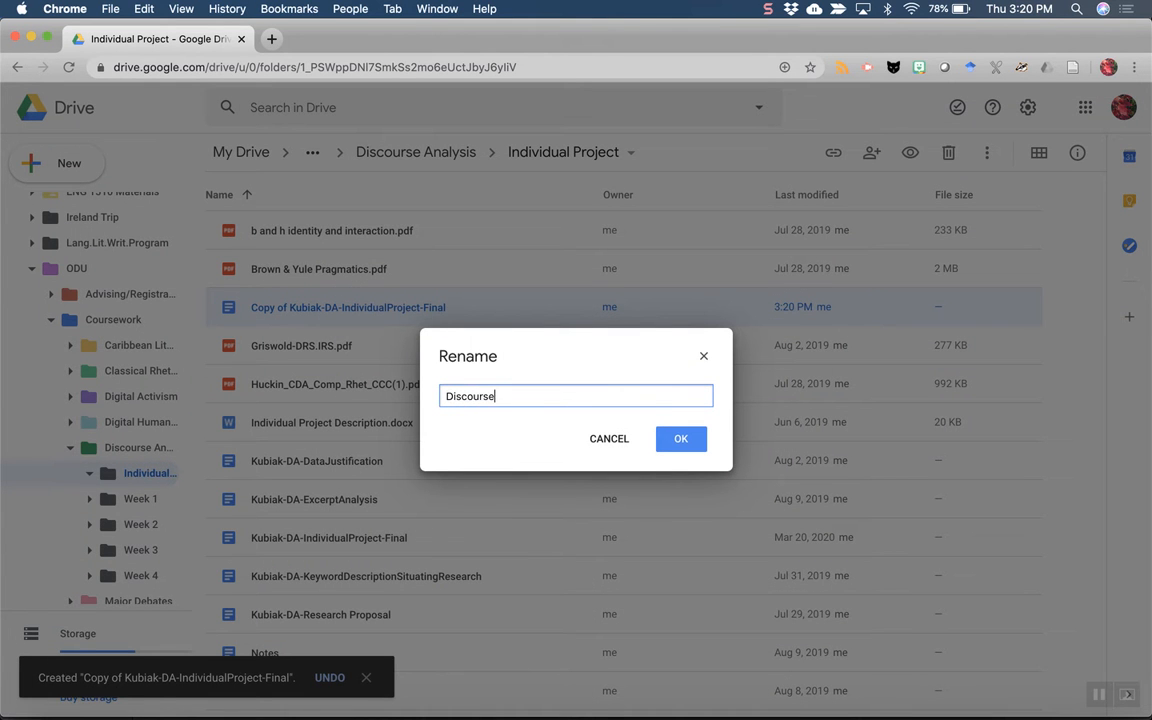
key(BackSpace)
text(aly)
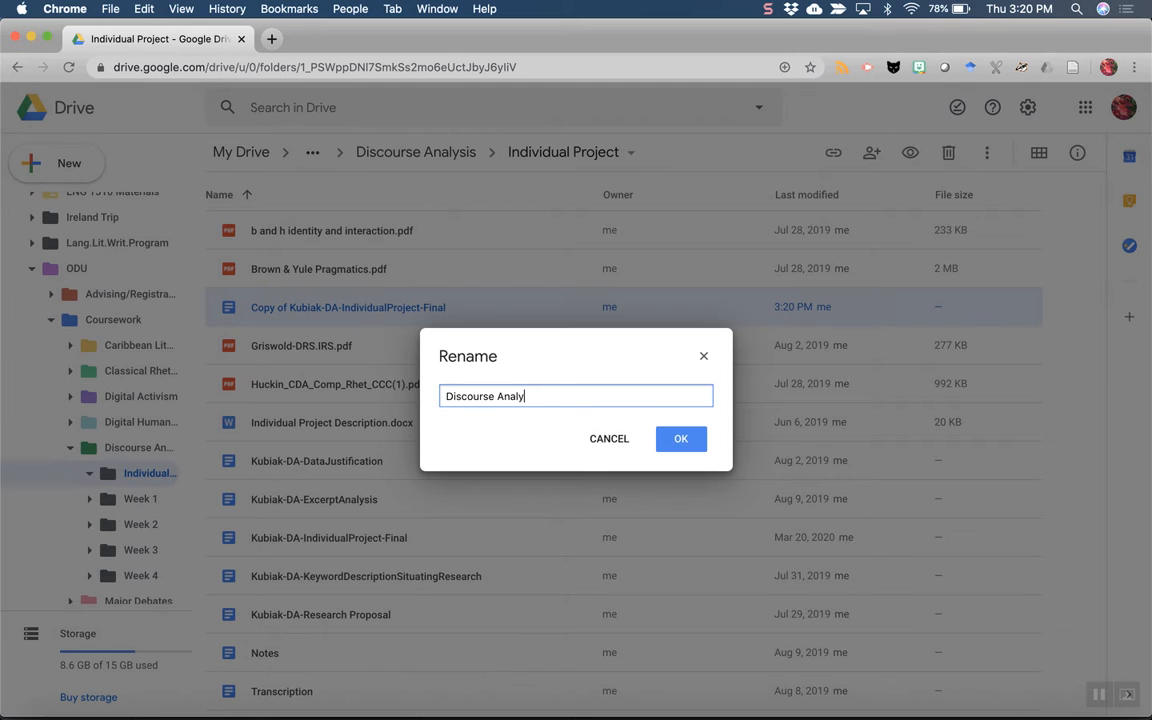
text(sis Paper)
key(Return)
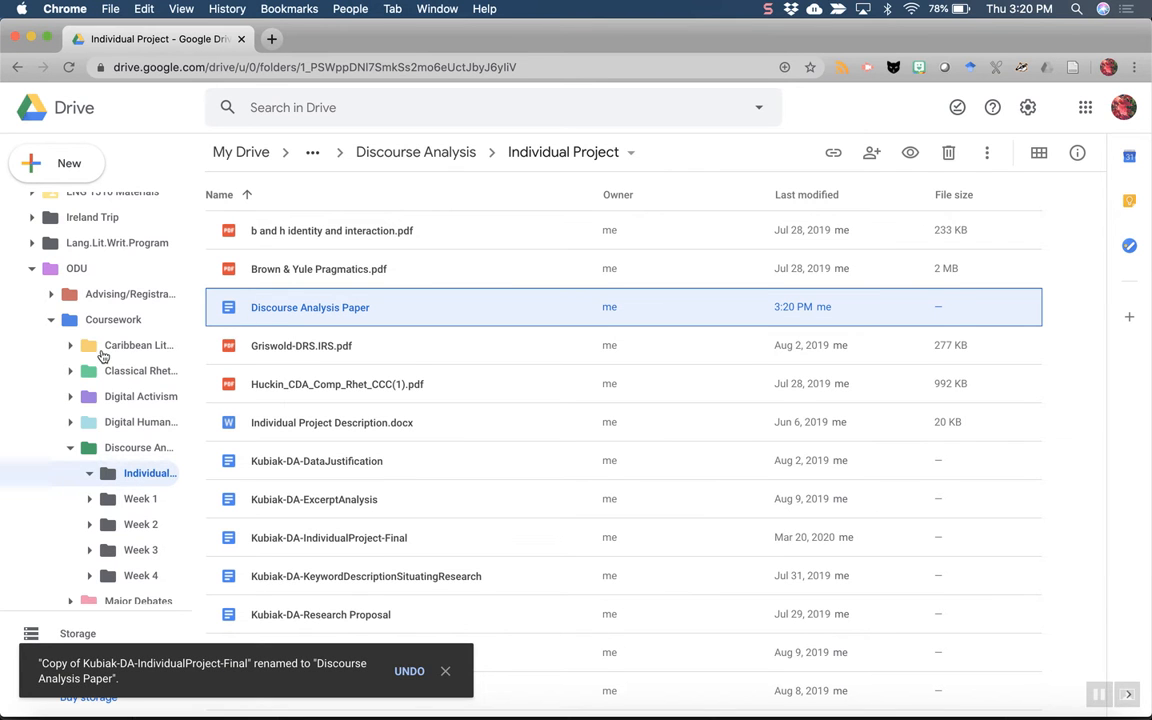
scroll(103, 357, up, 4)
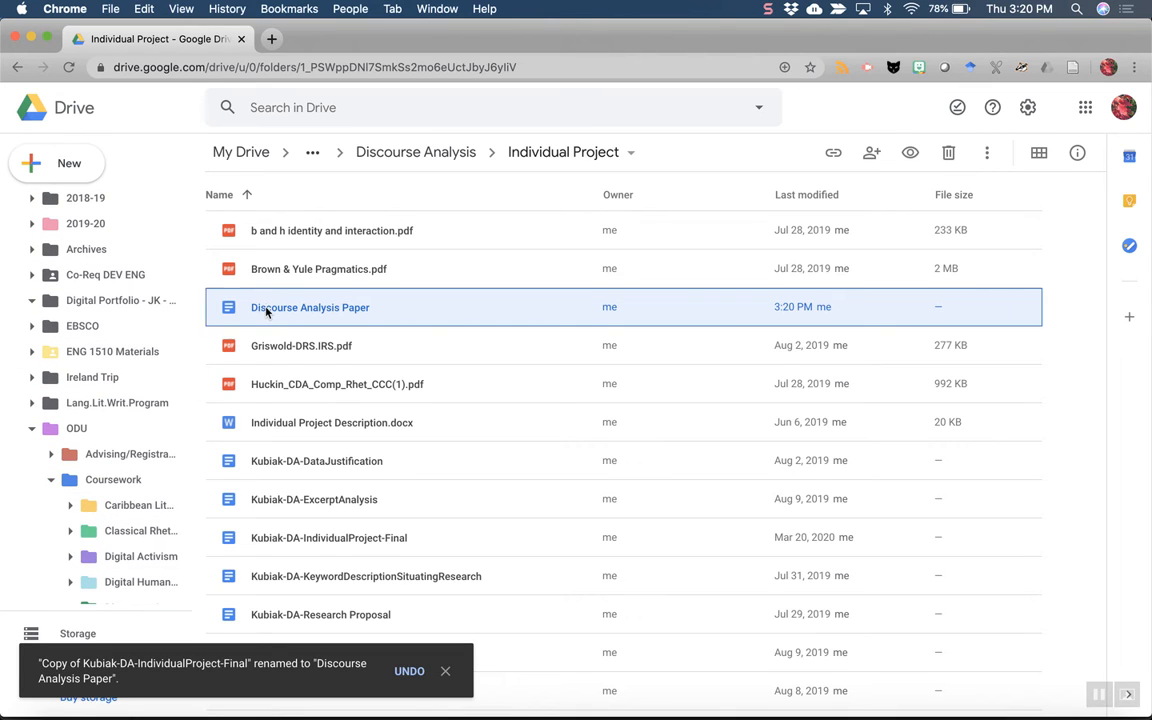
drag(266, 311, 110, 305)
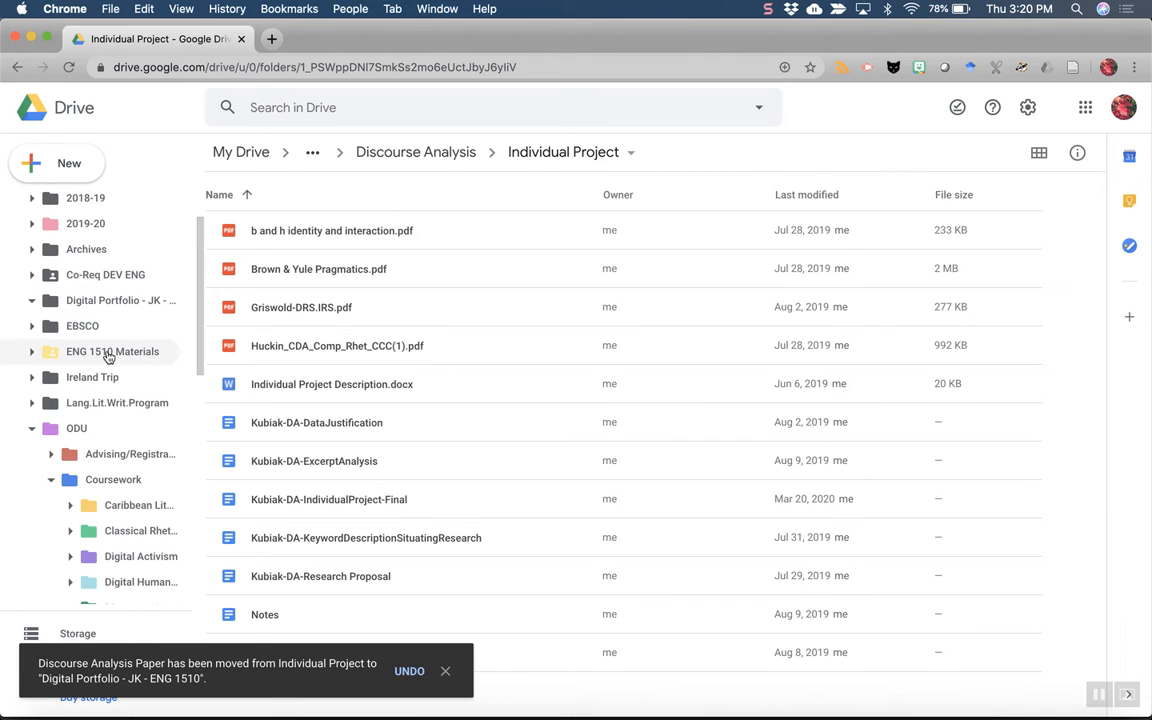
Open the Digital Portfolio - JK - ENG 1510 folder and create a subfolder named "Caribbean Studies" in it
click(99, 298)
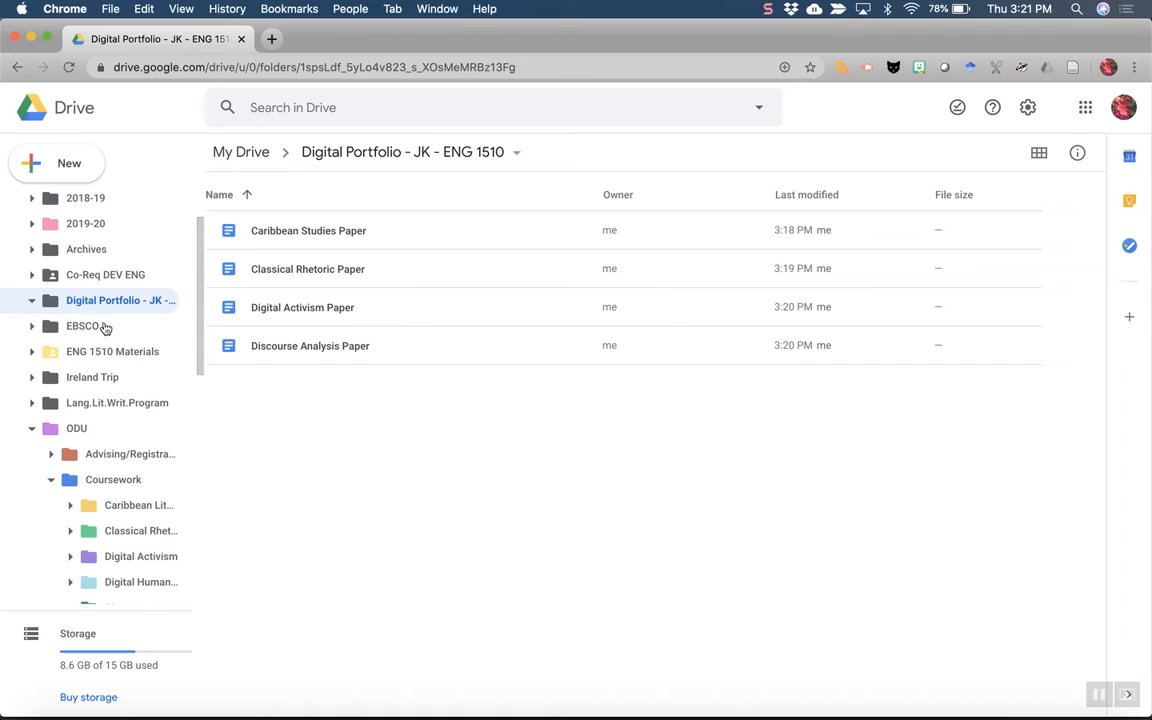
scroll(103, 328, up, 2)
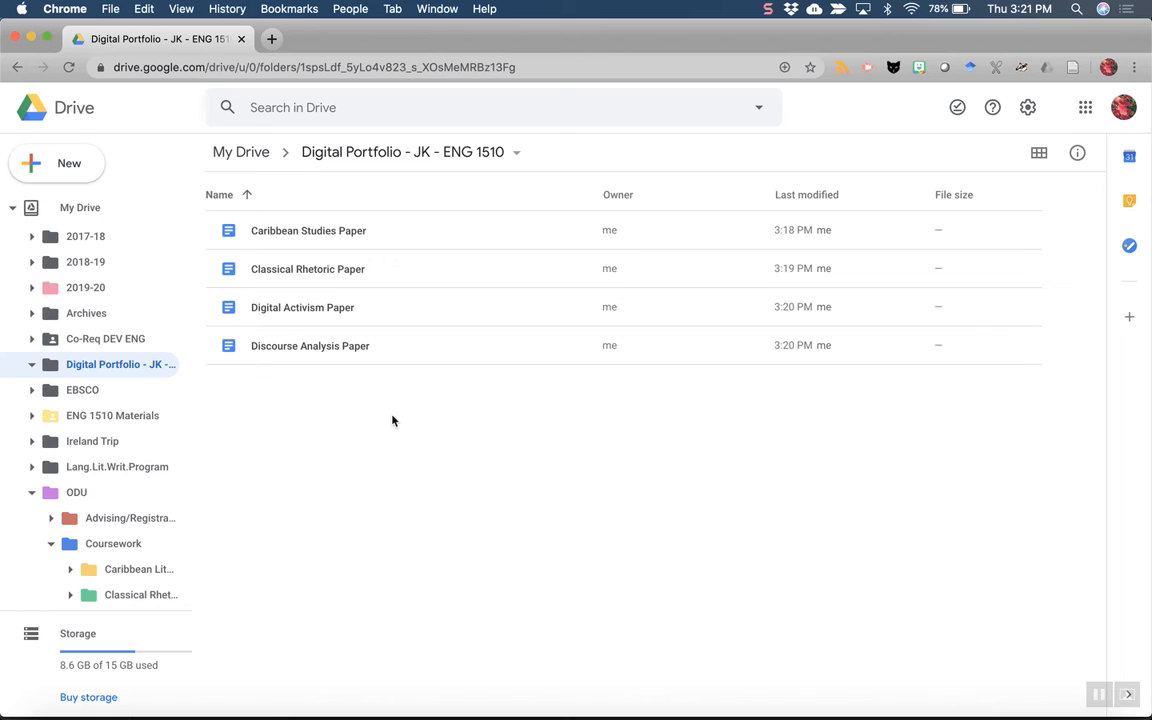
click(58, 177)
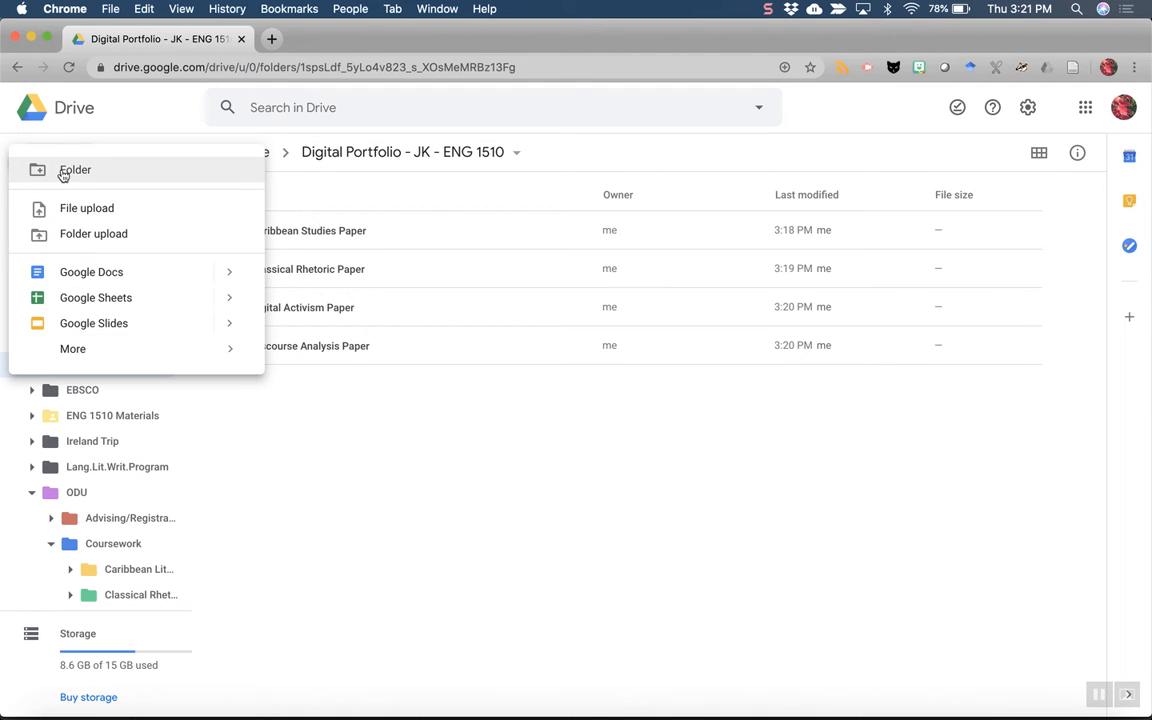
click(58, 172)
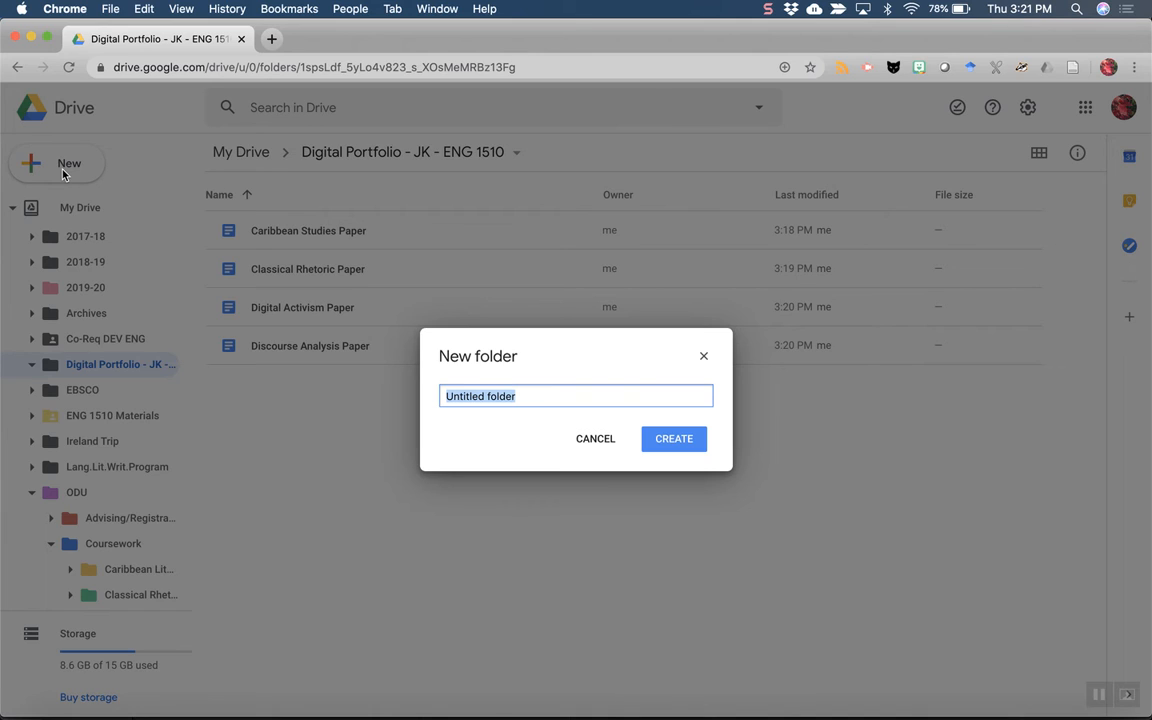
text(C)
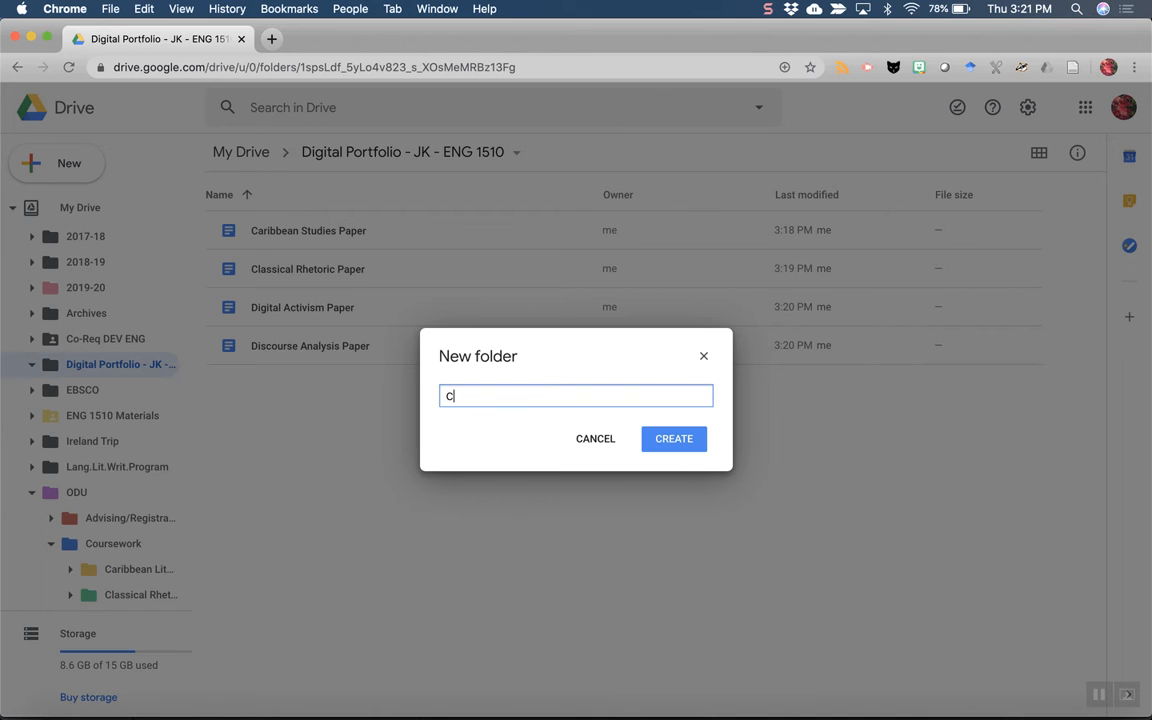
text(arribean St)
key(BackSpace)
key(BackSpace)
key(BackSpace)
key(BackSpace)
key(BackSpace)
key(BackSpace)
key(BackSpace)
key(BackSpace)
key(BackSpace)
text(ibbean Studies)
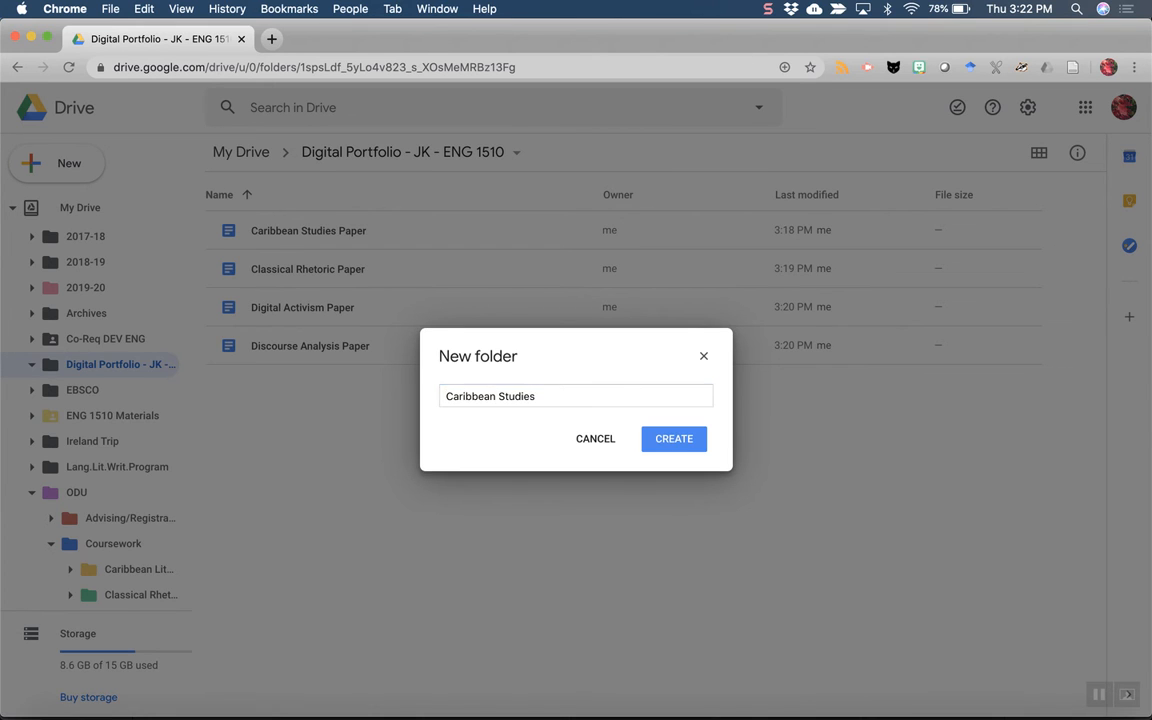
key(Return)
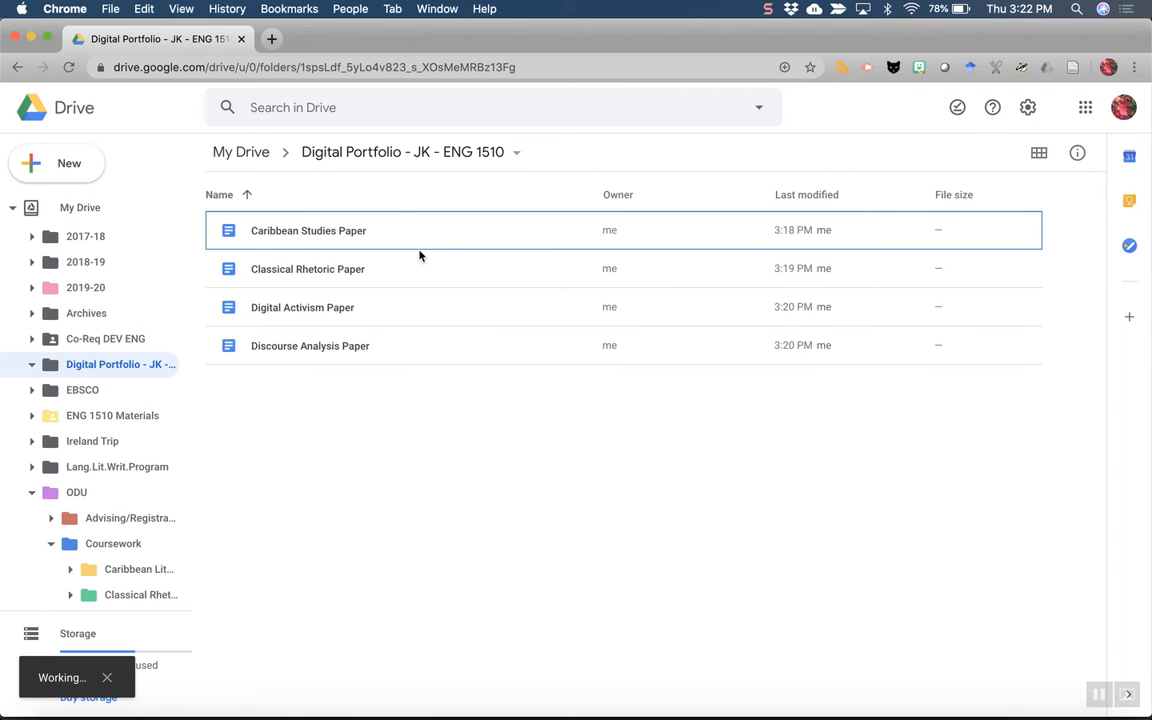
Create a subfolder named "Classical Rhetoric" in the Digital Portfolio - JK - ENG 1510 folder
click(44, 172)
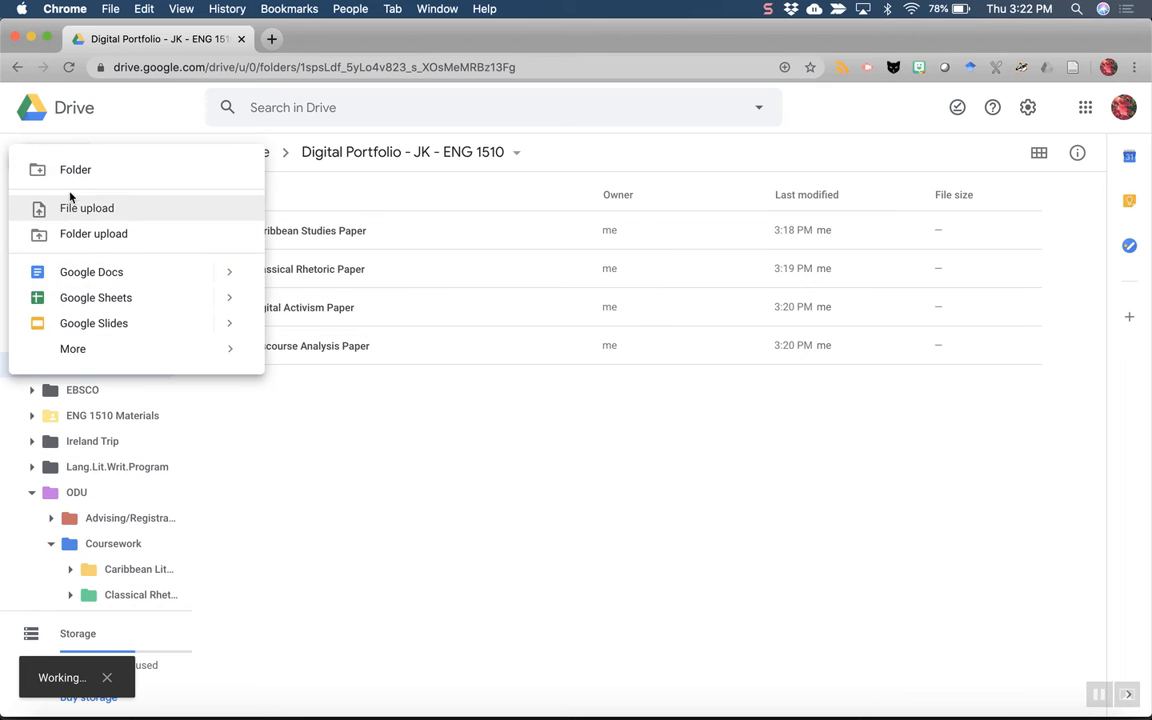
click(71, 178)
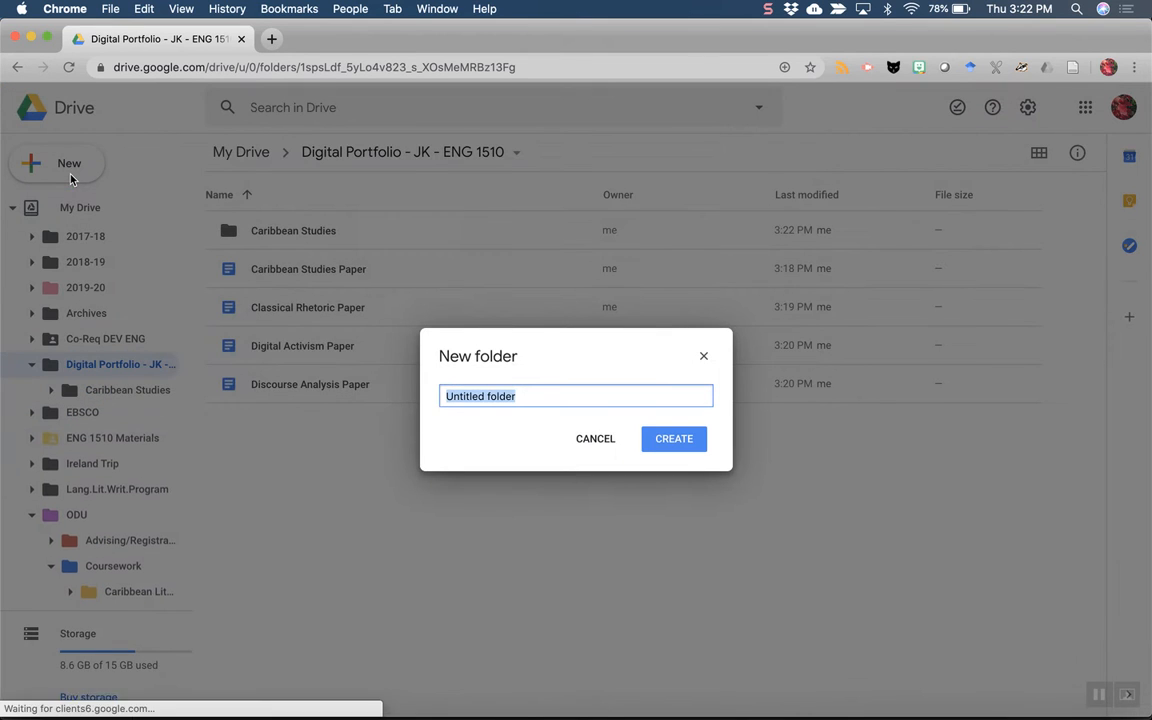
text(Classical)
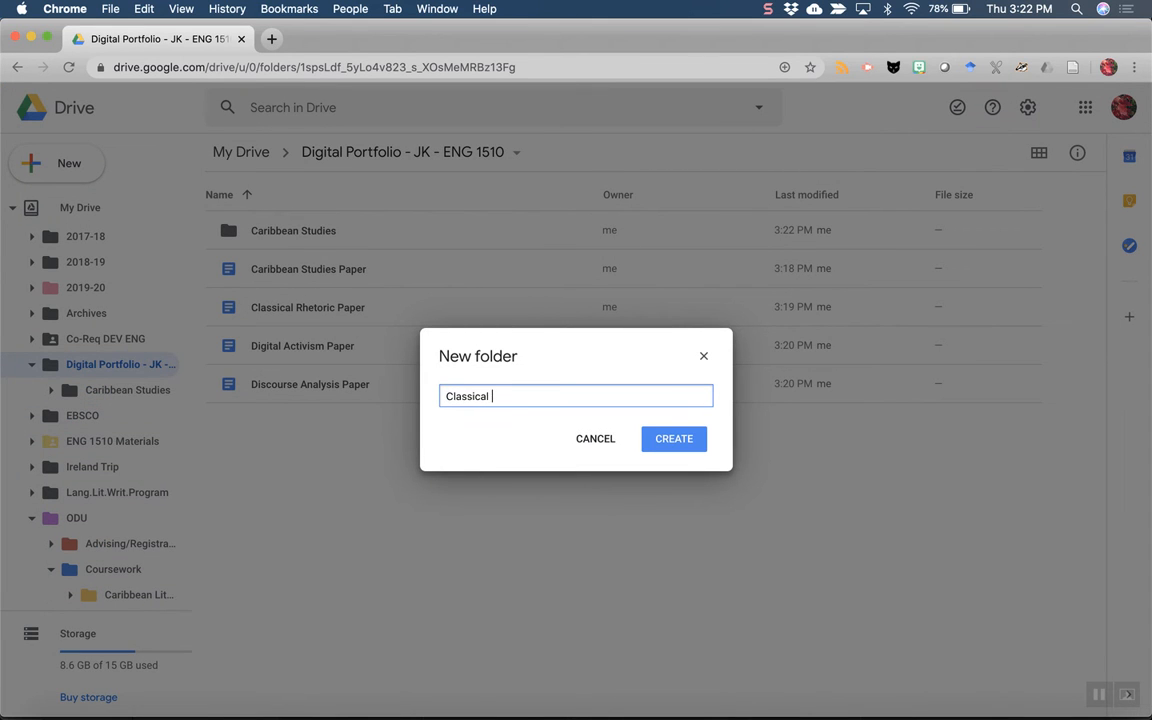
text( Rhetoric)
key(Return)
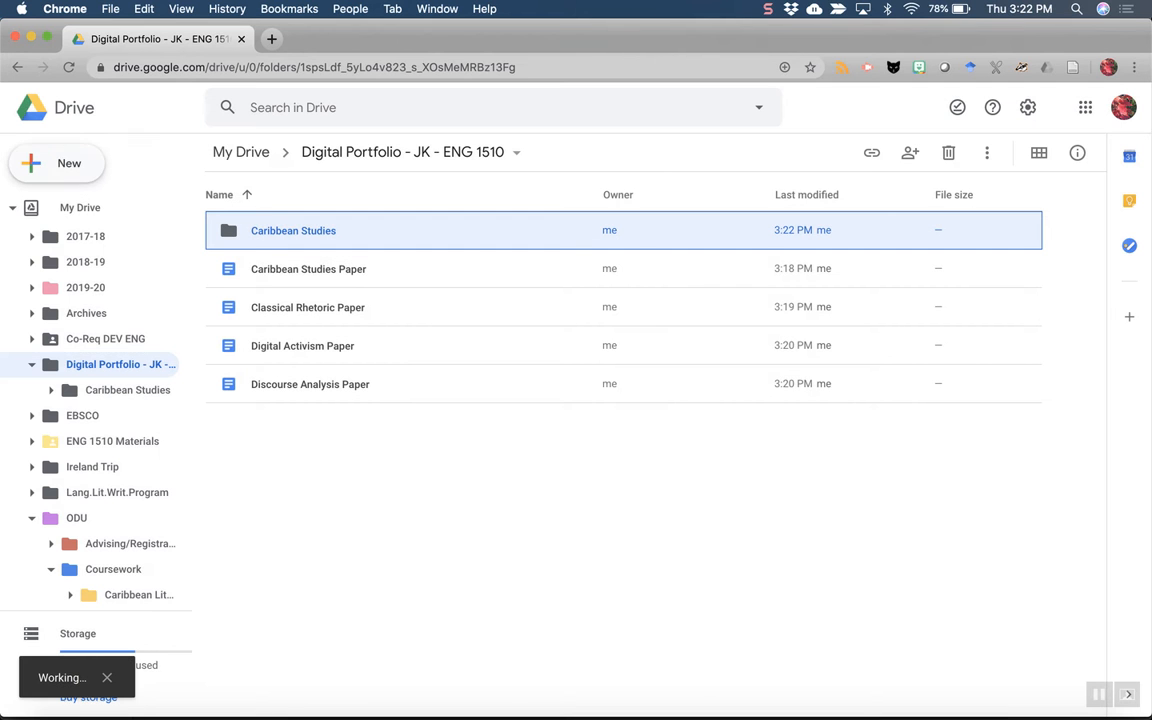
Create a subfolder named "Digital Activism" in the Digital Portfolio - JK - ENG 1510 folder
click(62, 155)
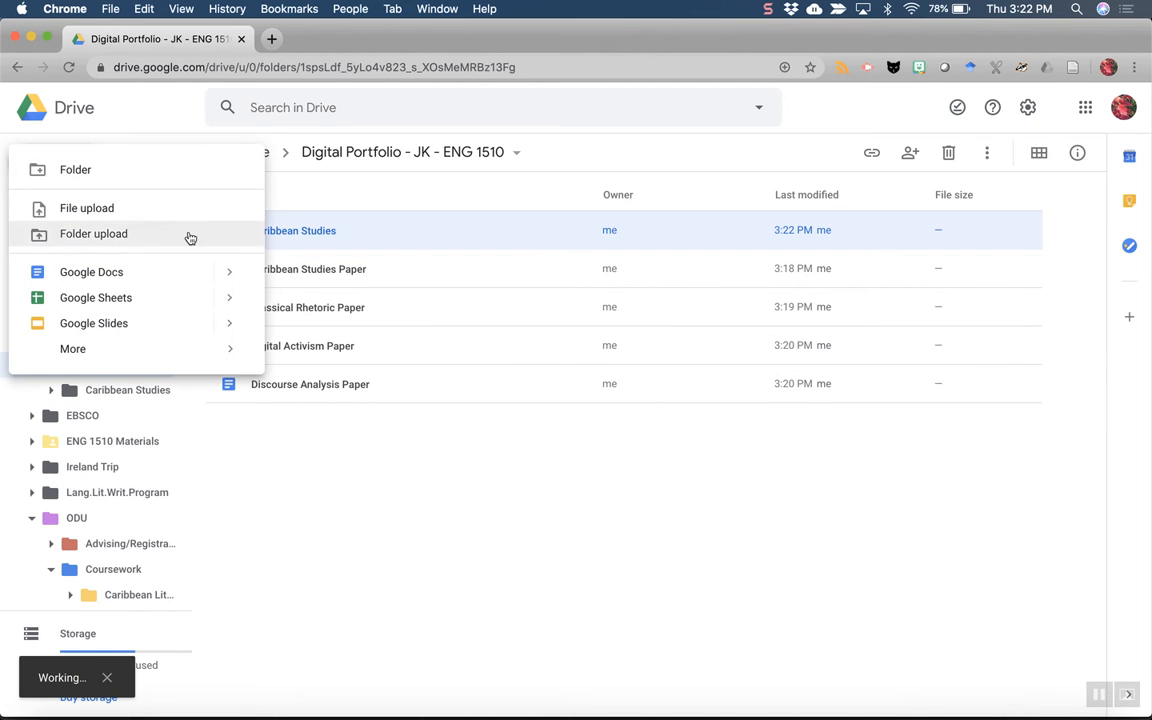
click(124, 170)
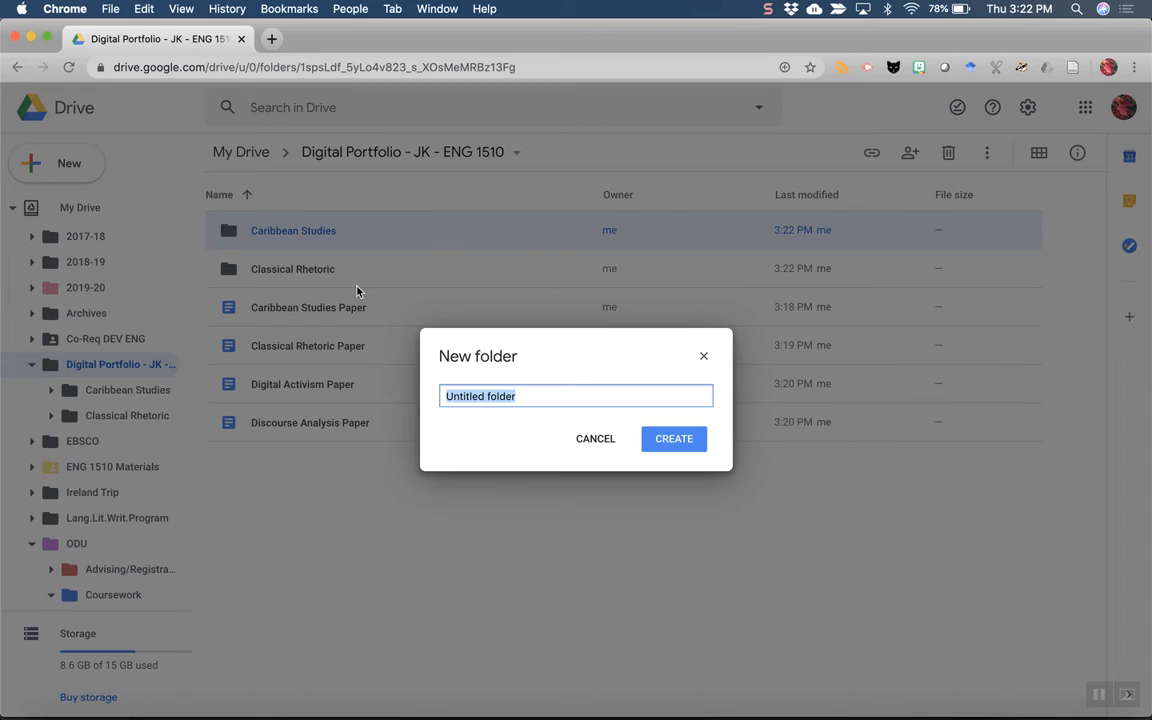
text(Digital)
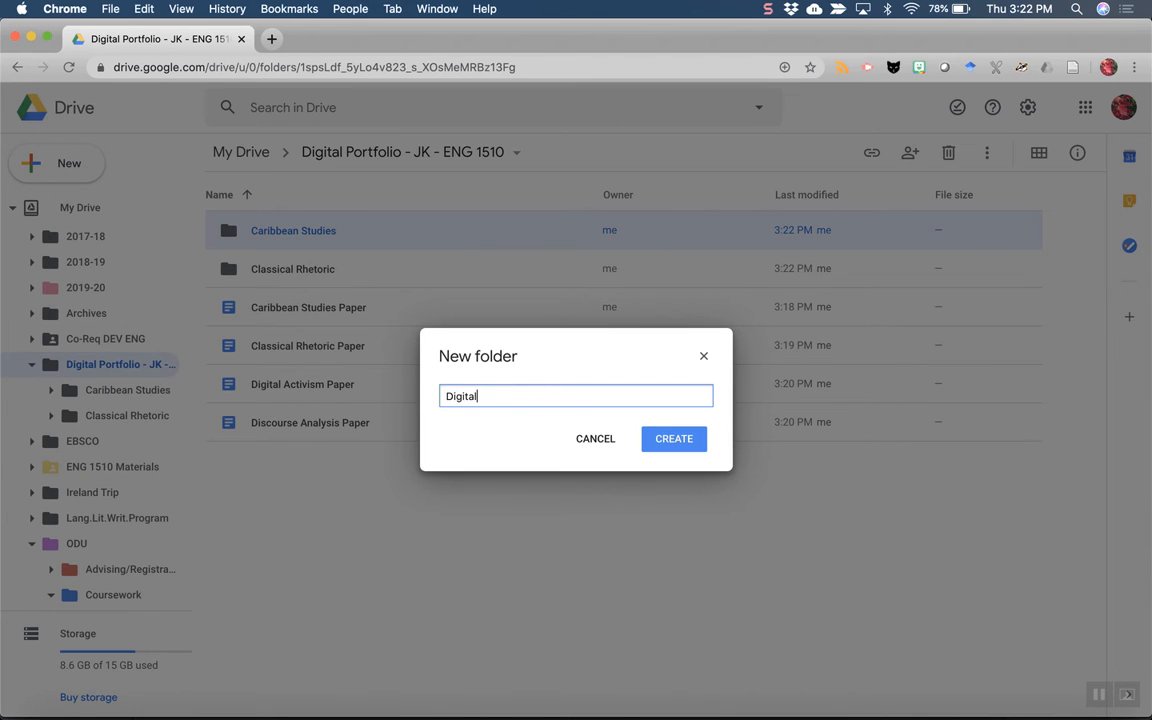
text( Actvism)
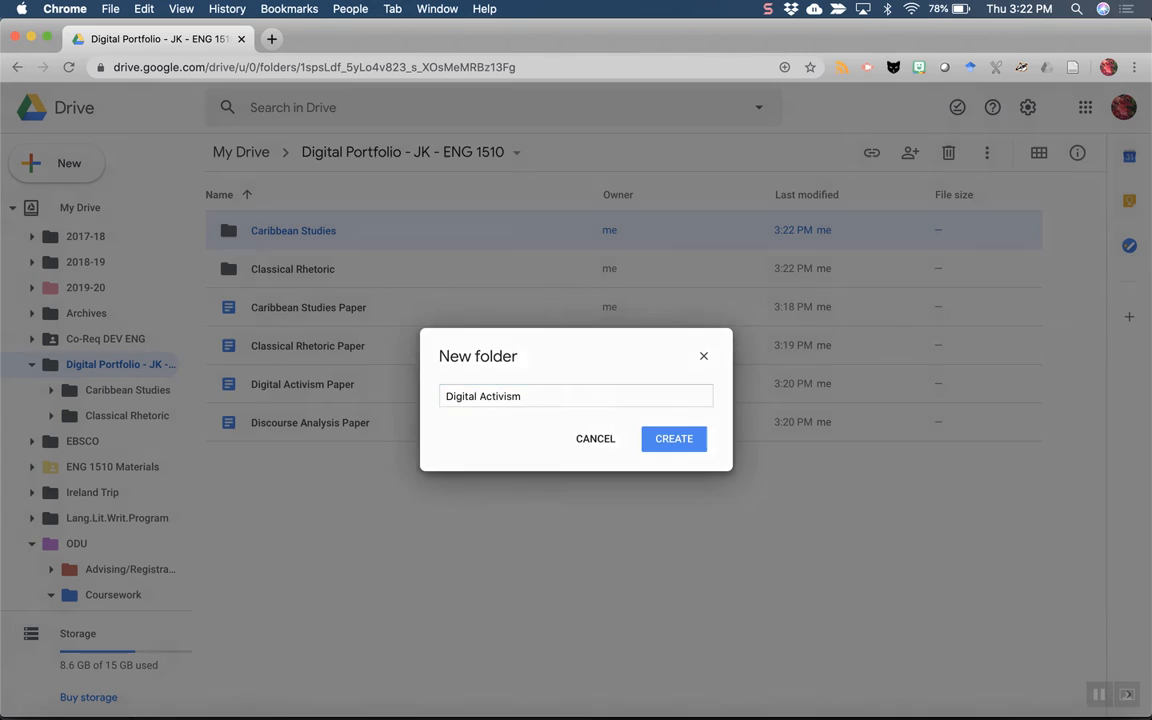
key(Return)
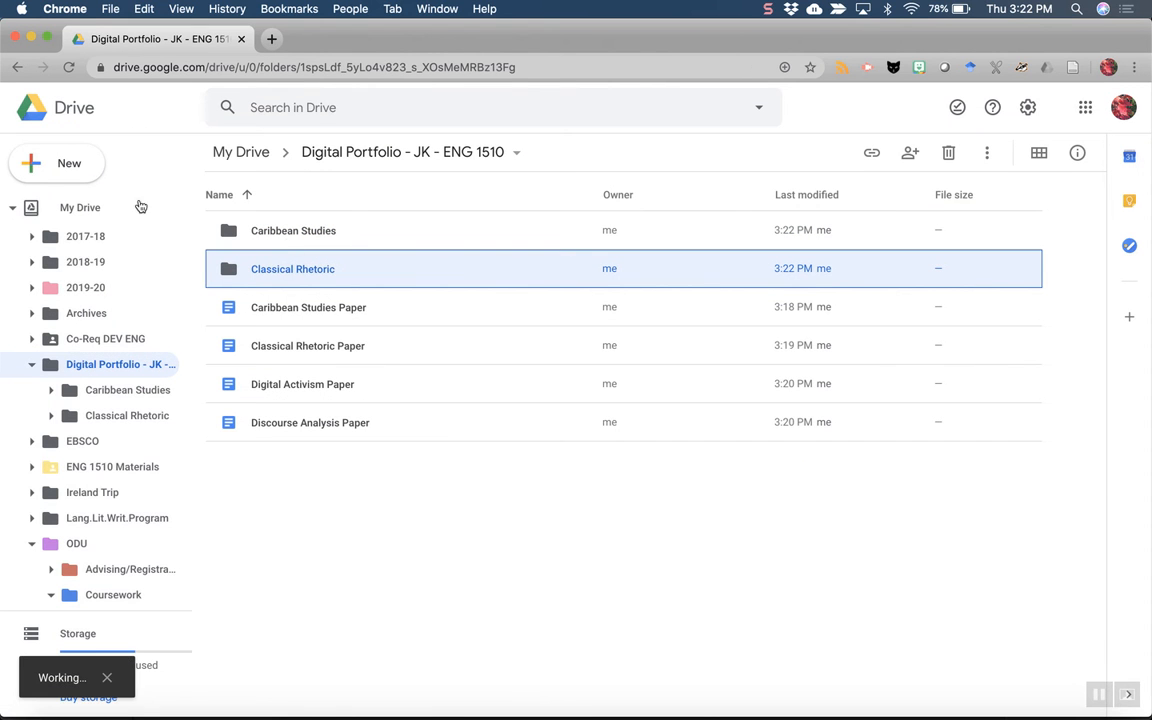
Create a subfolder named "Discourse Analysis" in the Digital Portfolio - JK - ENG 1510 folder
click(60, 165)
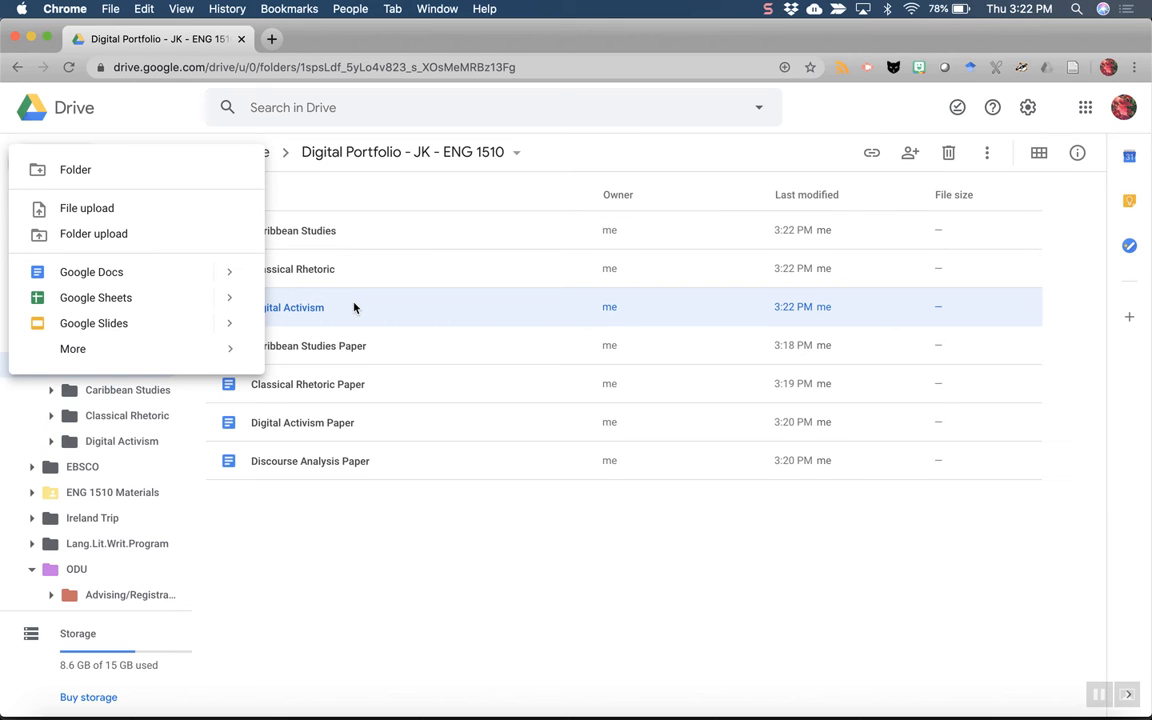
click(120, 171)
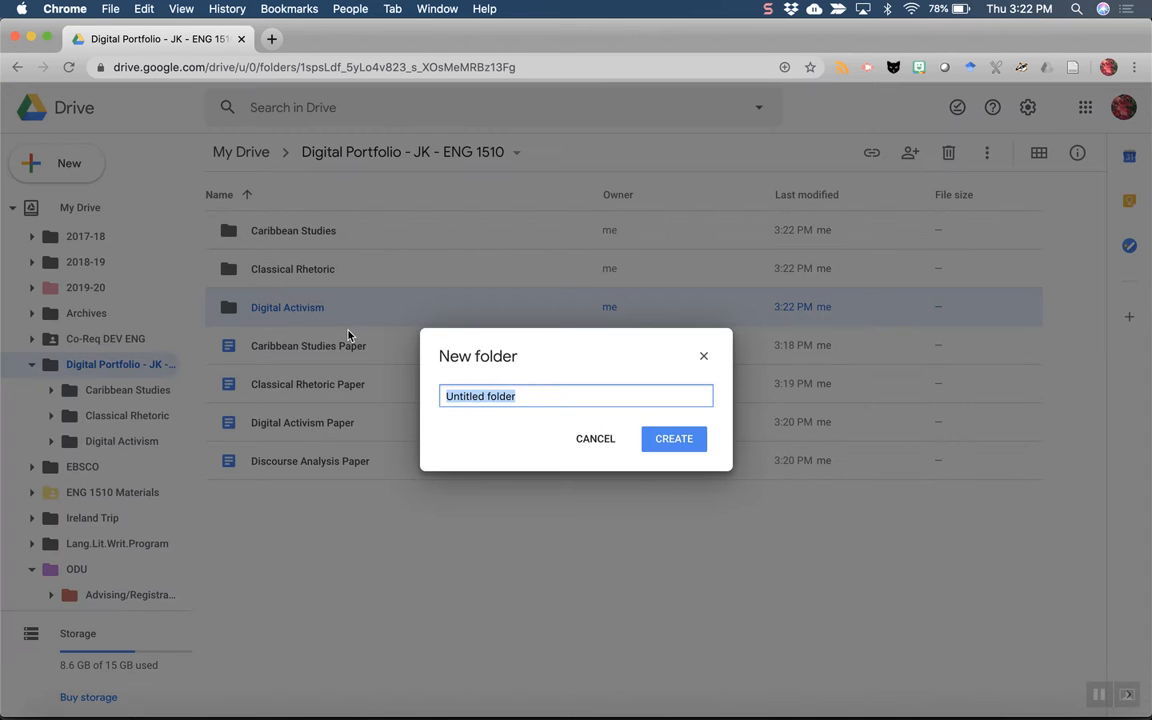
text(Discourse)
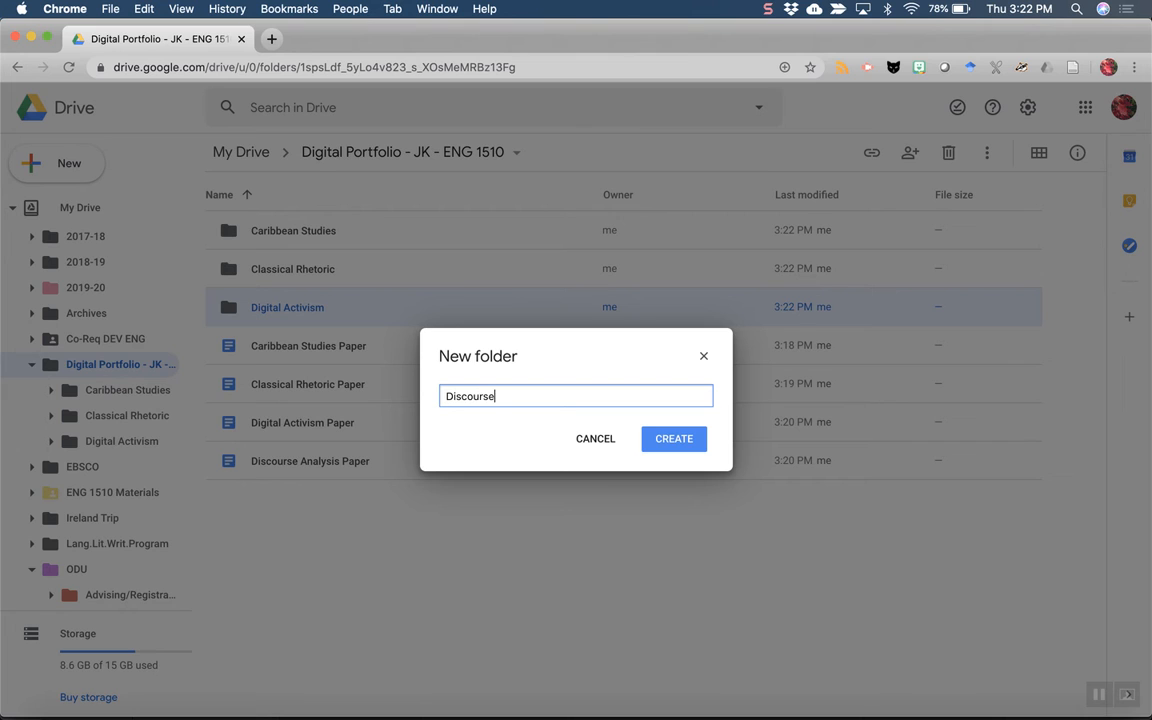
text( Analyssi)
key(BackSpace)
key(BackSpace)
key(BackSpace)
key(BackSpace)
text(ysis)
key(Return)
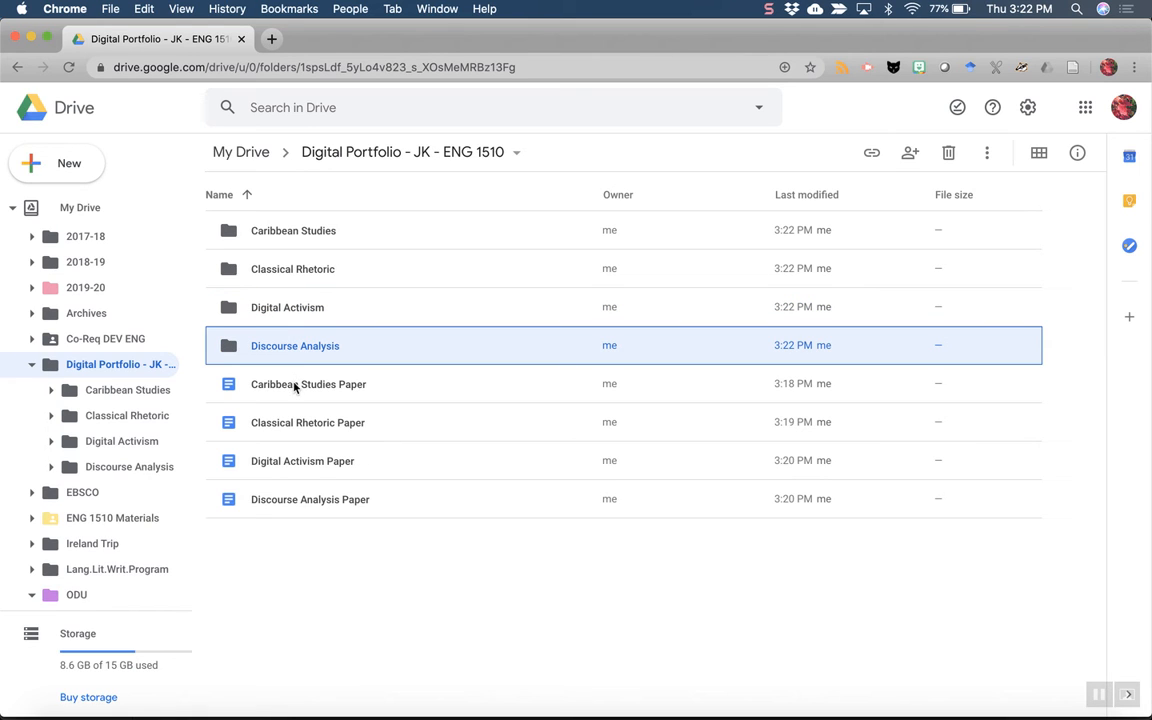
Move the Caribbean Studies, Classical Rhetoric, Digital Activism and Discourse Analysis papers into the portfolio subfolders with the matching names
drag(300, 387, 310, 224)
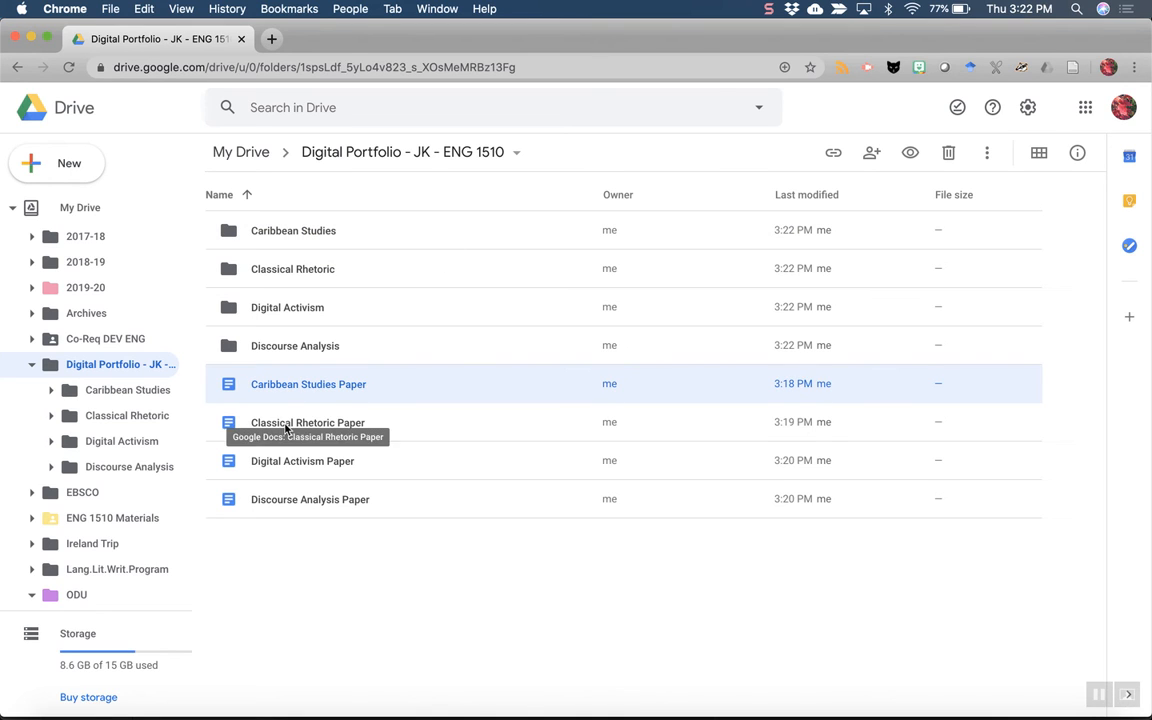
drag(285, 428, 303, 266)
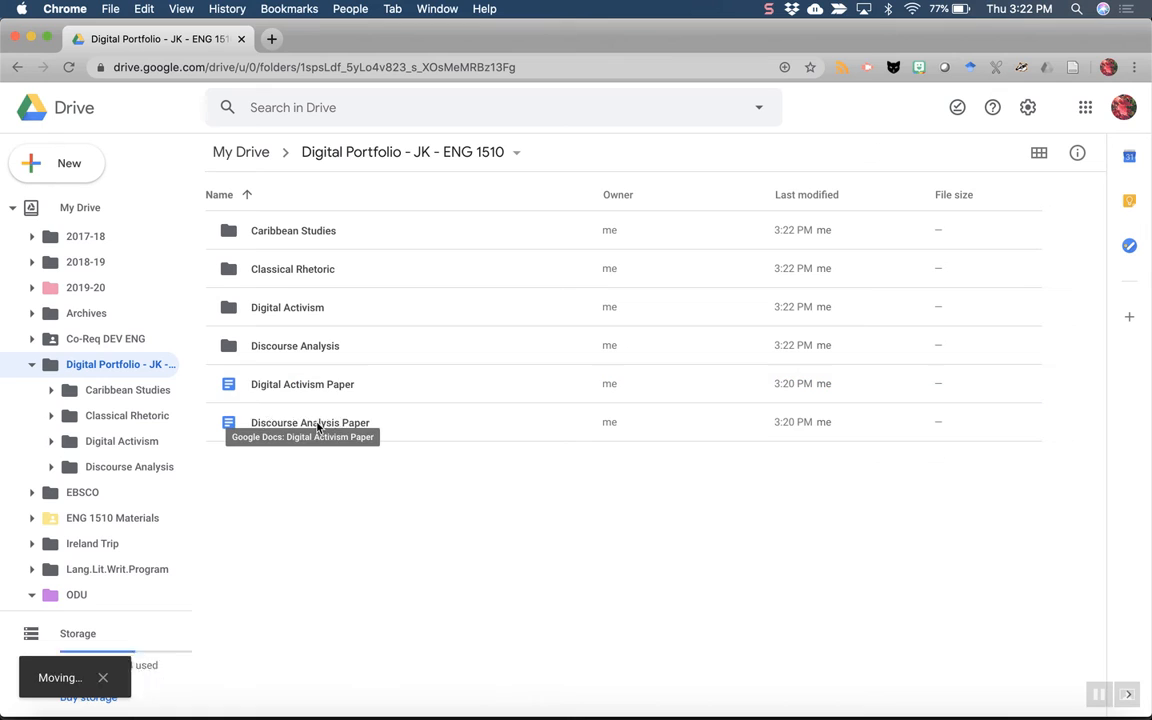
drag(315, 394, 290, 300)
drag(311, 386, 308, 341)
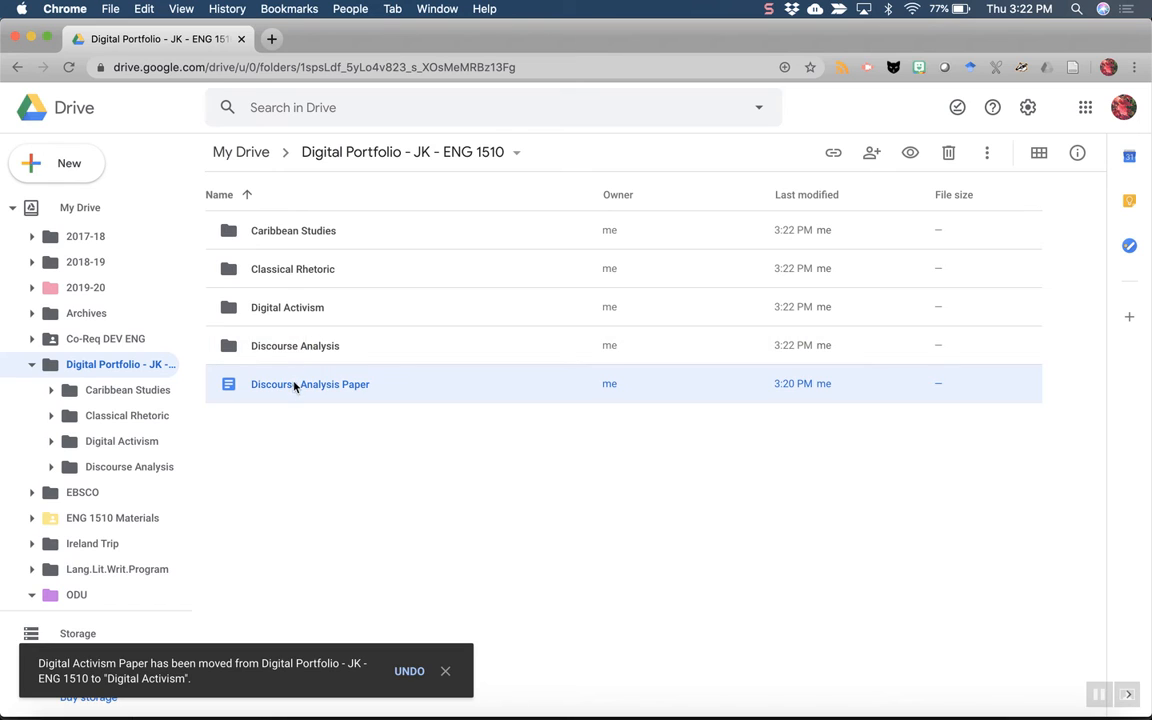
drag(293, 388, 293, 345)
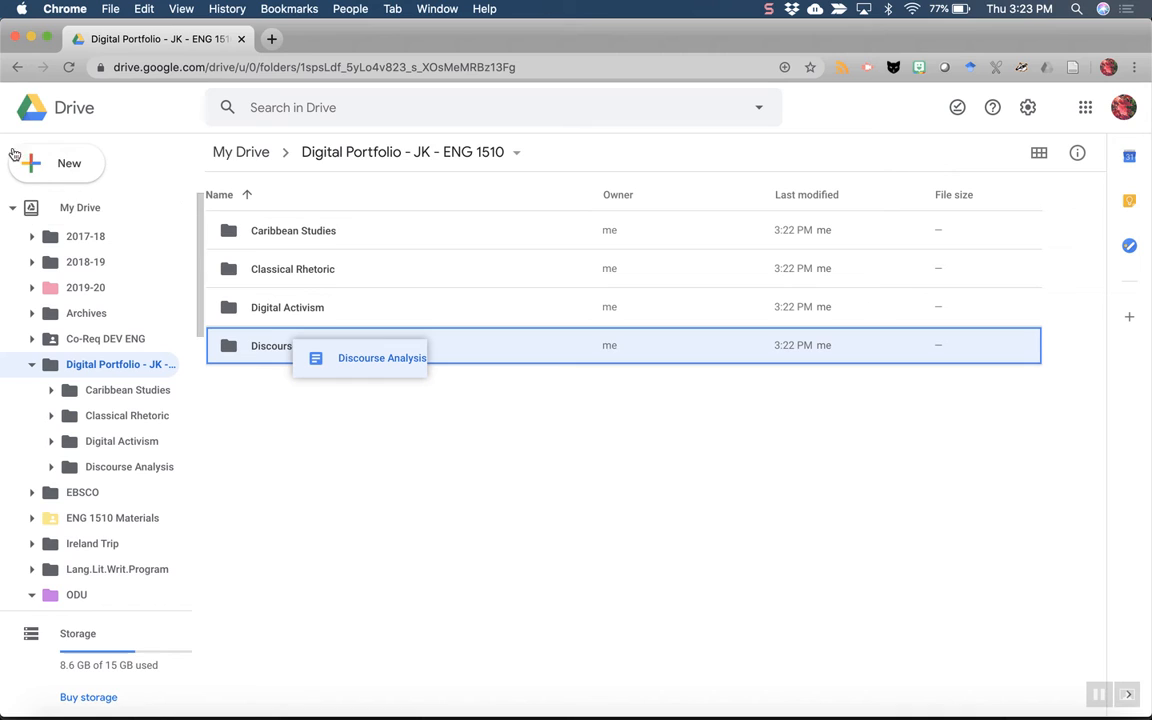
Create a Google Docs document in the portfolio folder and title it "Read me first: Portfolio Cover Letter"
click(48, 166)
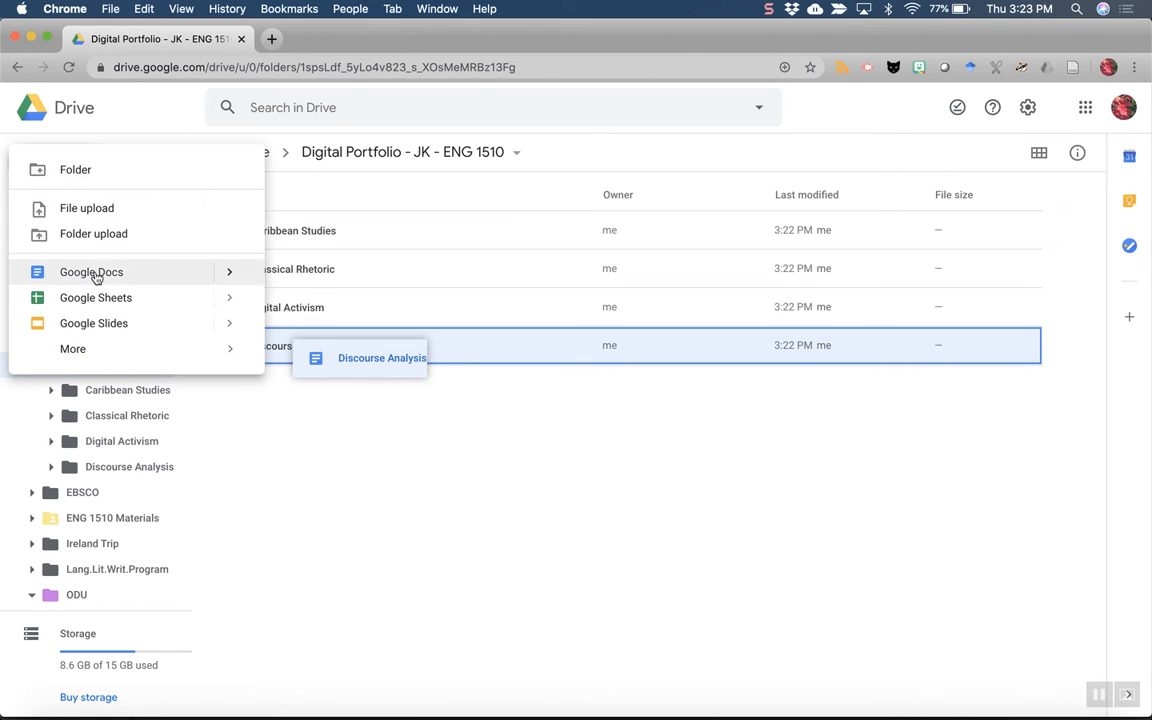
click(95, 274)
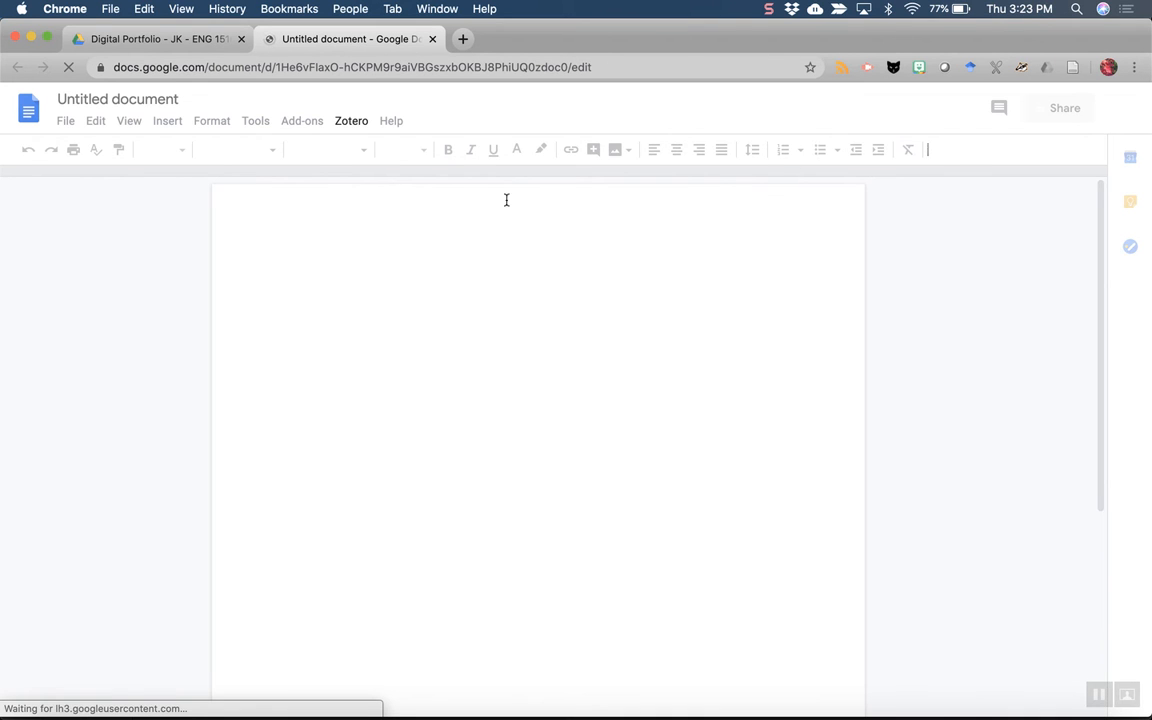
click(115, 97)
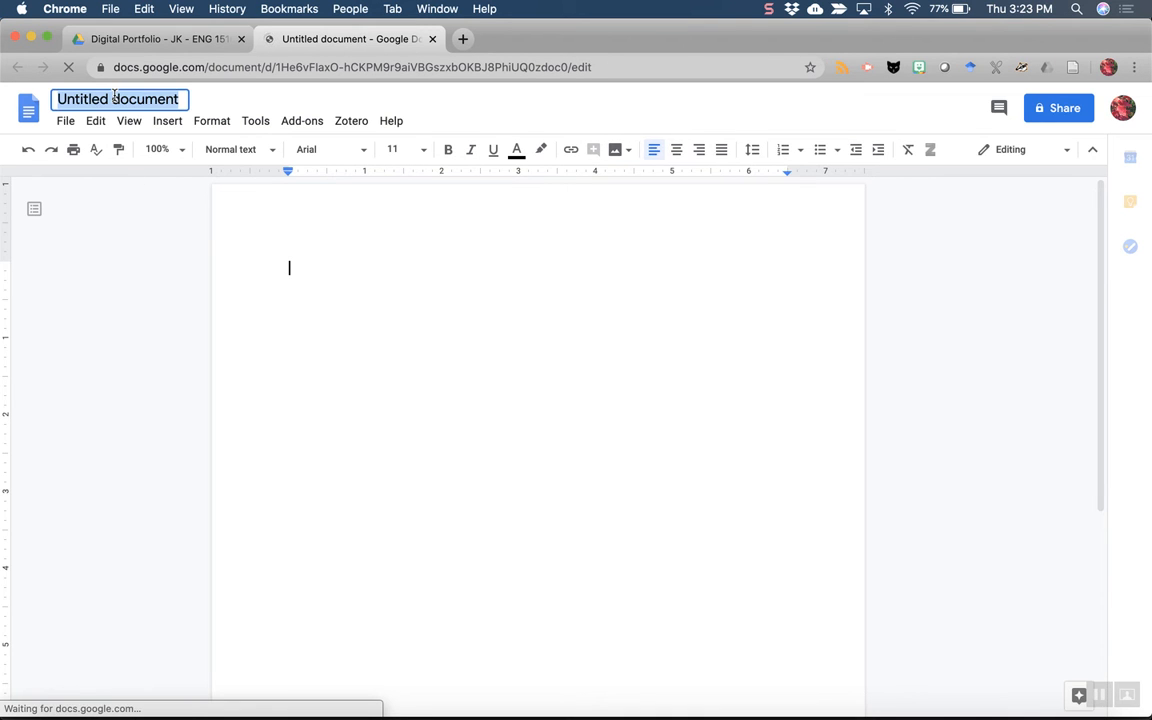
text(Read me firs)
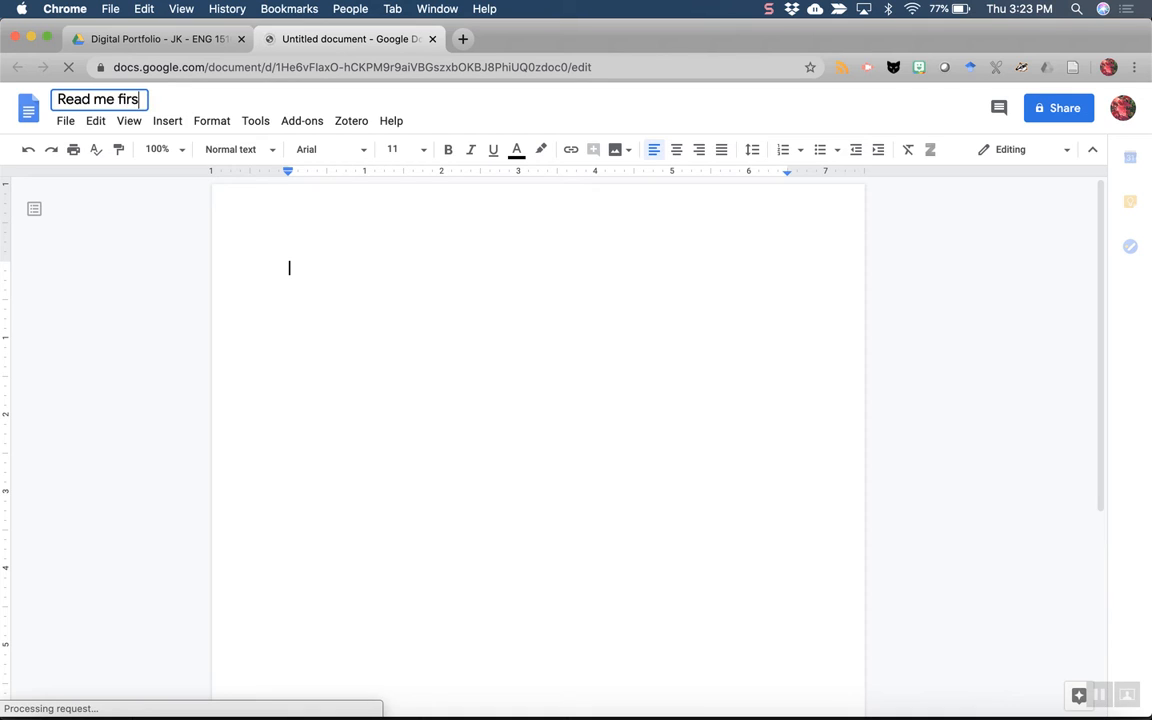
text(t: P)
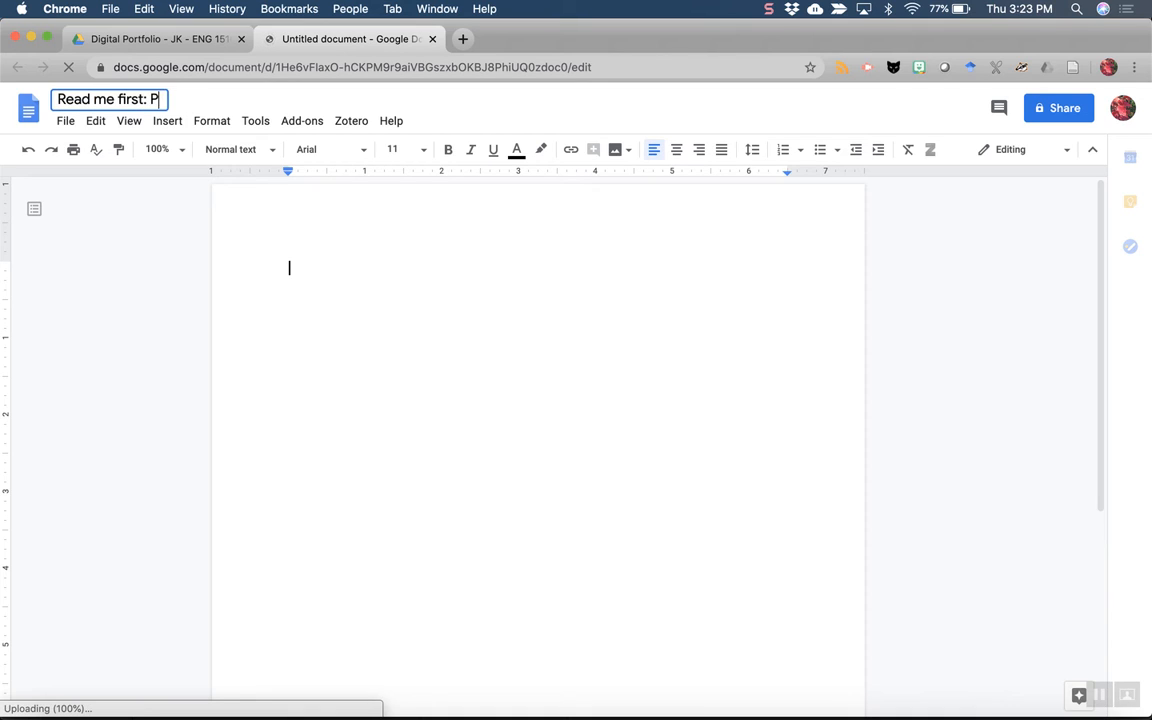
text(ortfolio Cover)
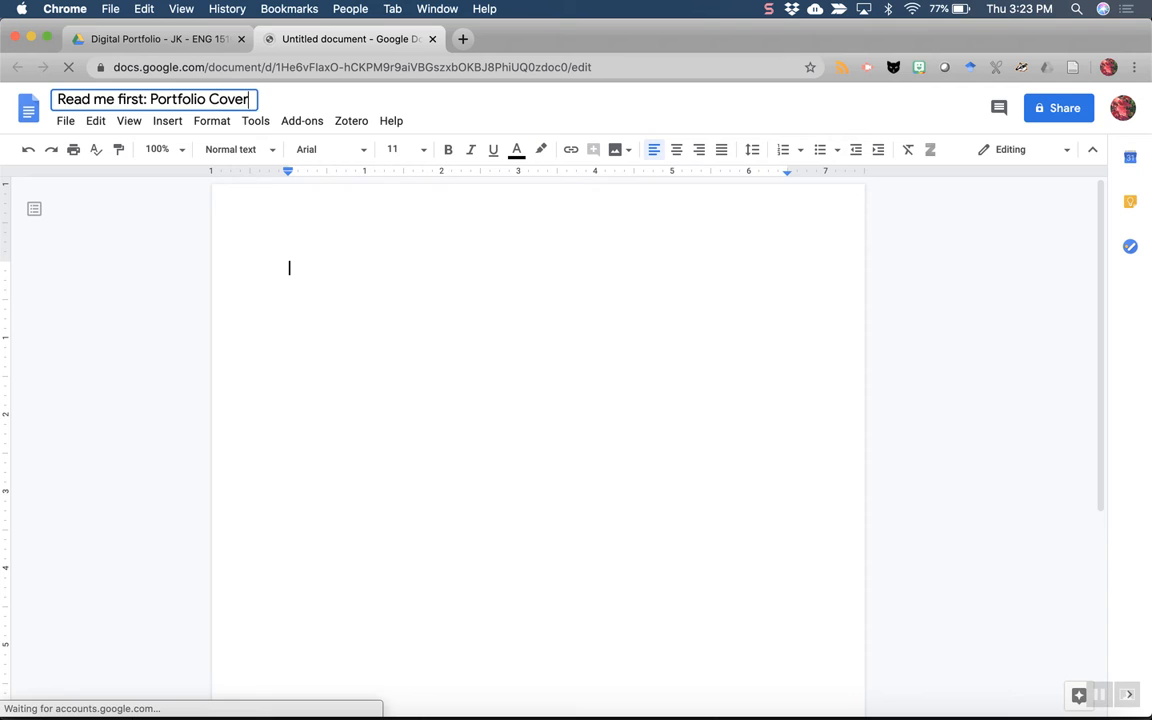
text( Lett)
key(BackSpace)
key(BackSpace)
text(tter)
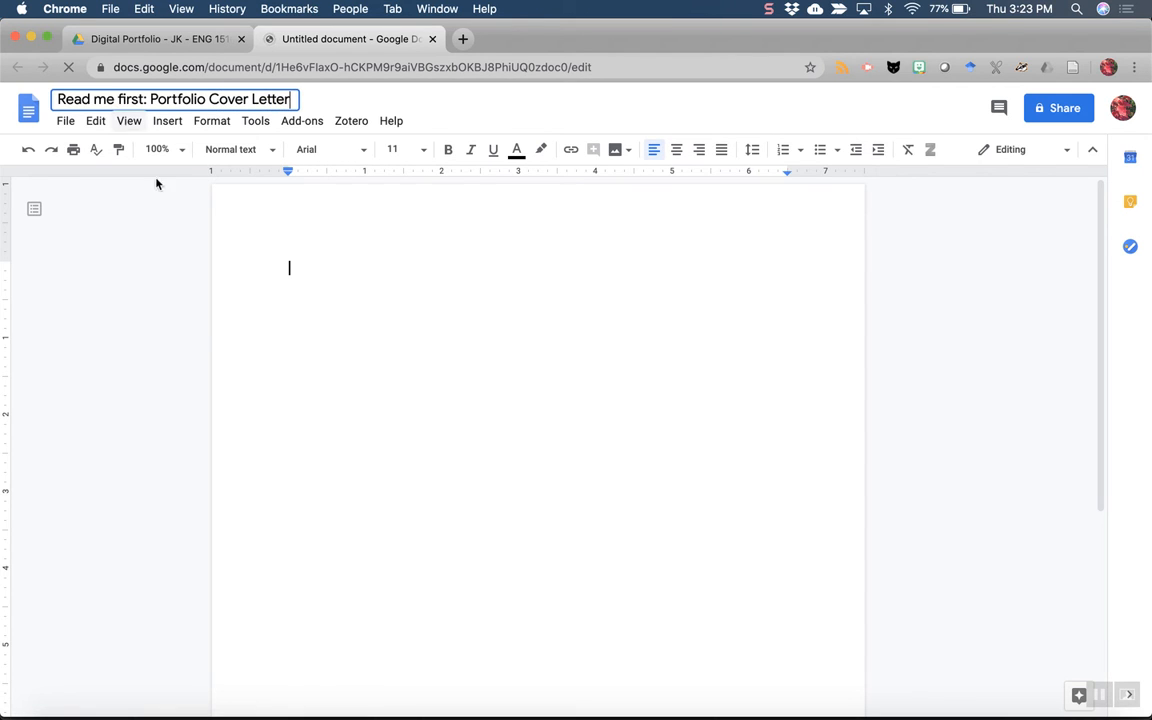
Begin the letter with "Dear Reader," and the text "I'm happy to introduce you to the work contained in this portfolio, which consists of"
click(325, 314)
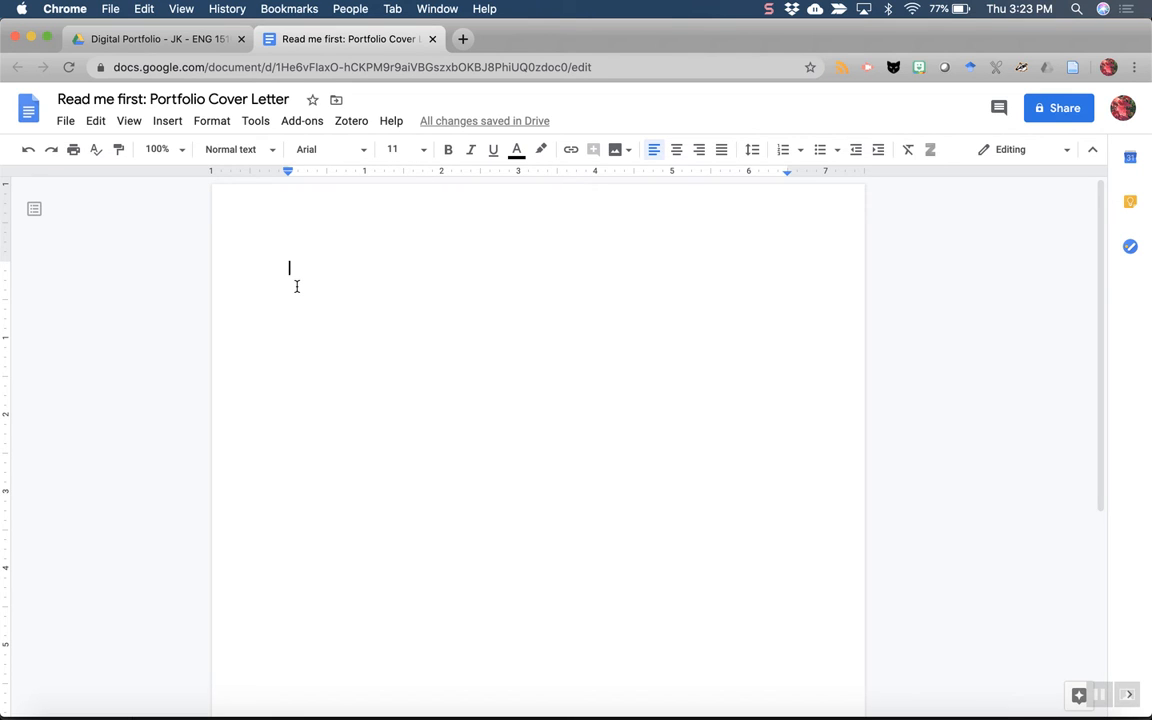
text(Dear Reader)
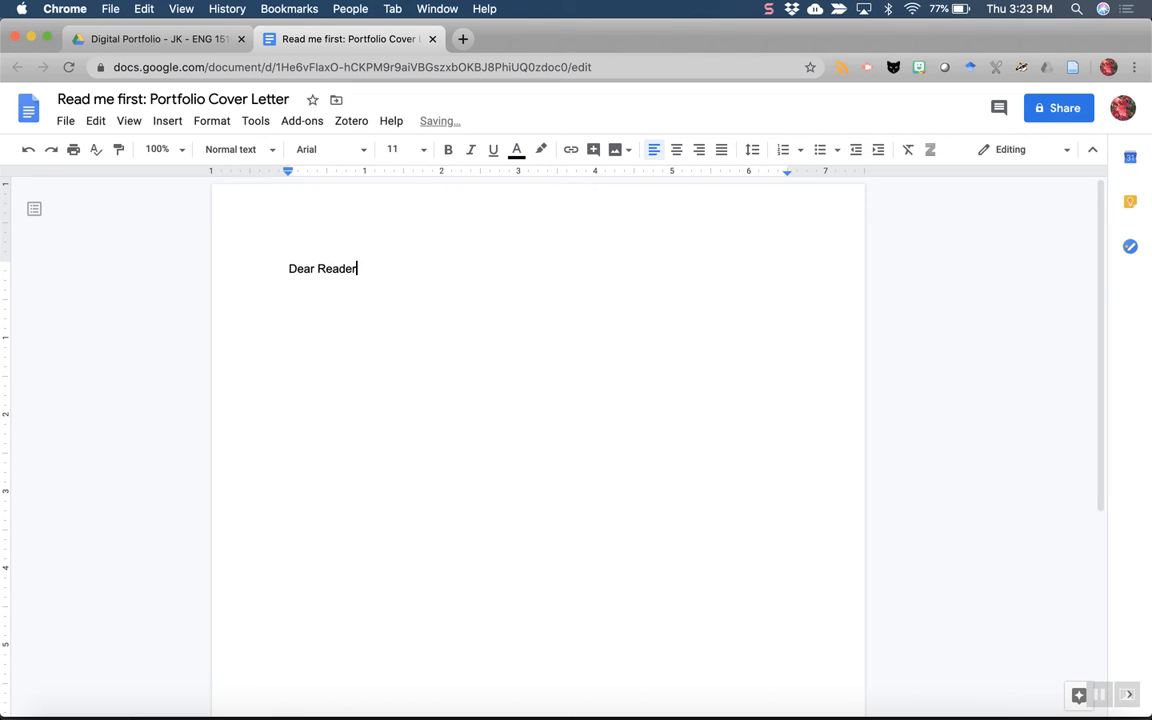
text(,)
key(Return)
text(I'm happy to introduce you to the w)
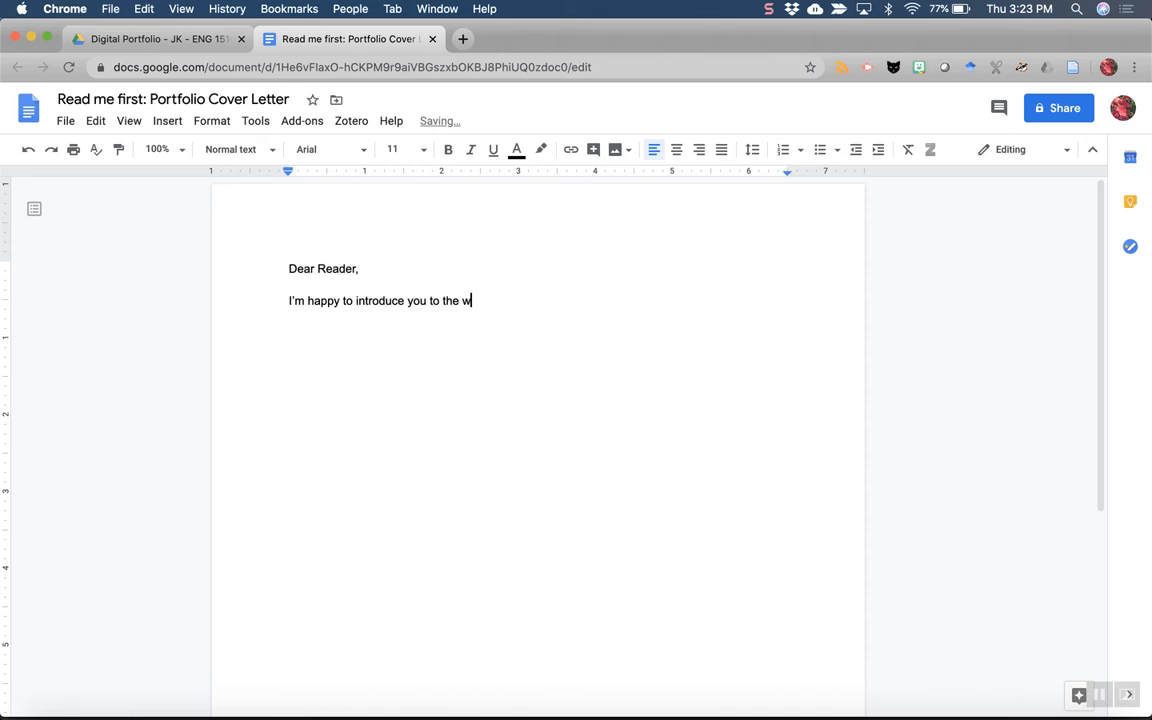
text(ork contained in this portfoli)
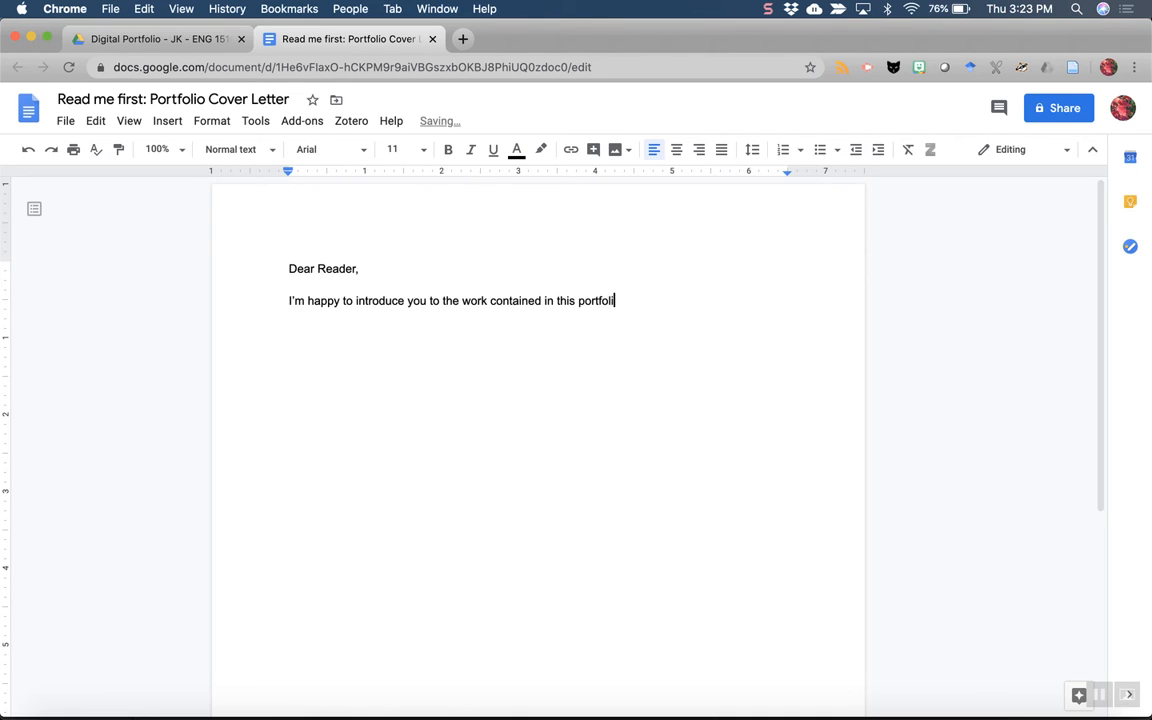
text(o, which consists of )
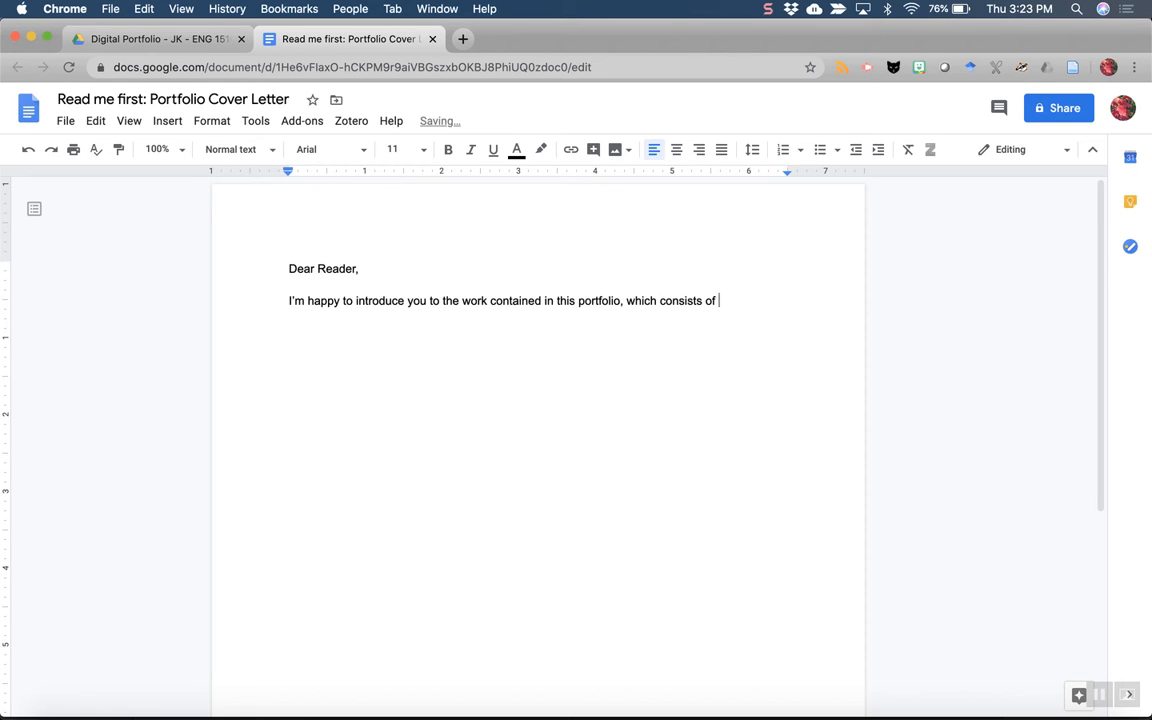
Complete the sentence with "four subfolders: one for each major assignment completed this term. ..." and close the cover letter
text(four subfolders: one of)
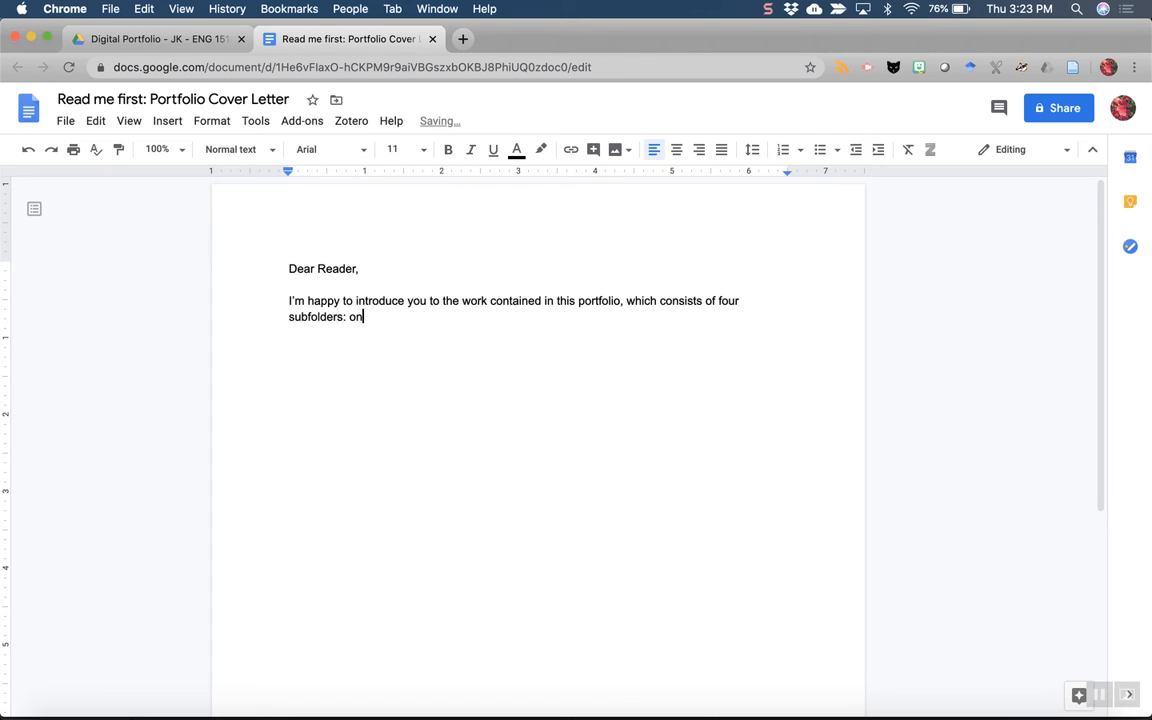
key(BackSpace)
key(BackSpace)
key(BackSpace)
text(for each pas)
key(BackSpace)
key(BackSpace)
key(BackSpace)
text(maf)
text(jor assignment comple)
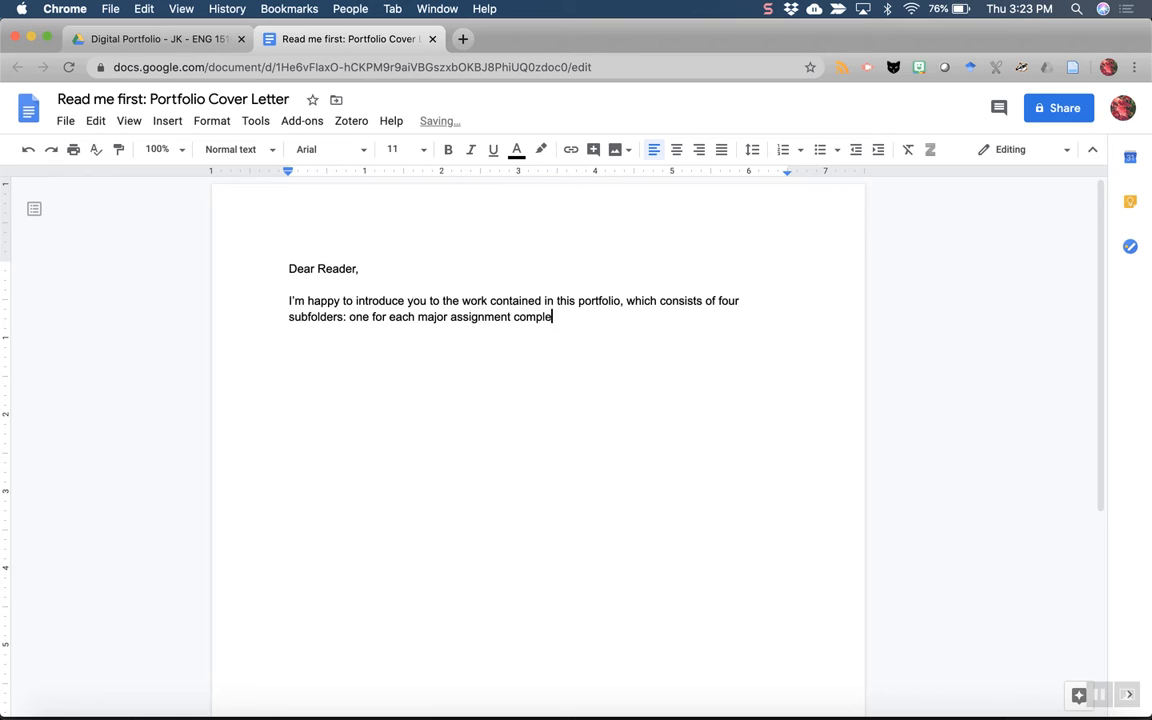
text(ted this term. ...)
click(431, 38)
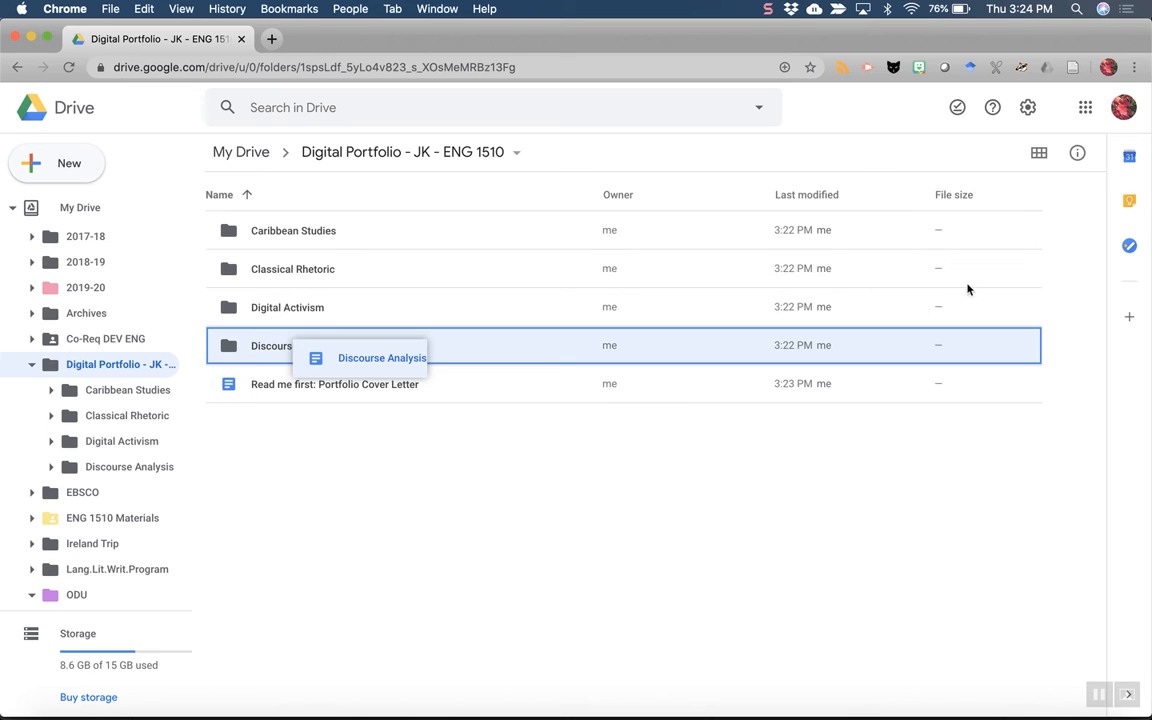
Display the portfolio folder in grid view and highlight its web address
click(1039, 153)
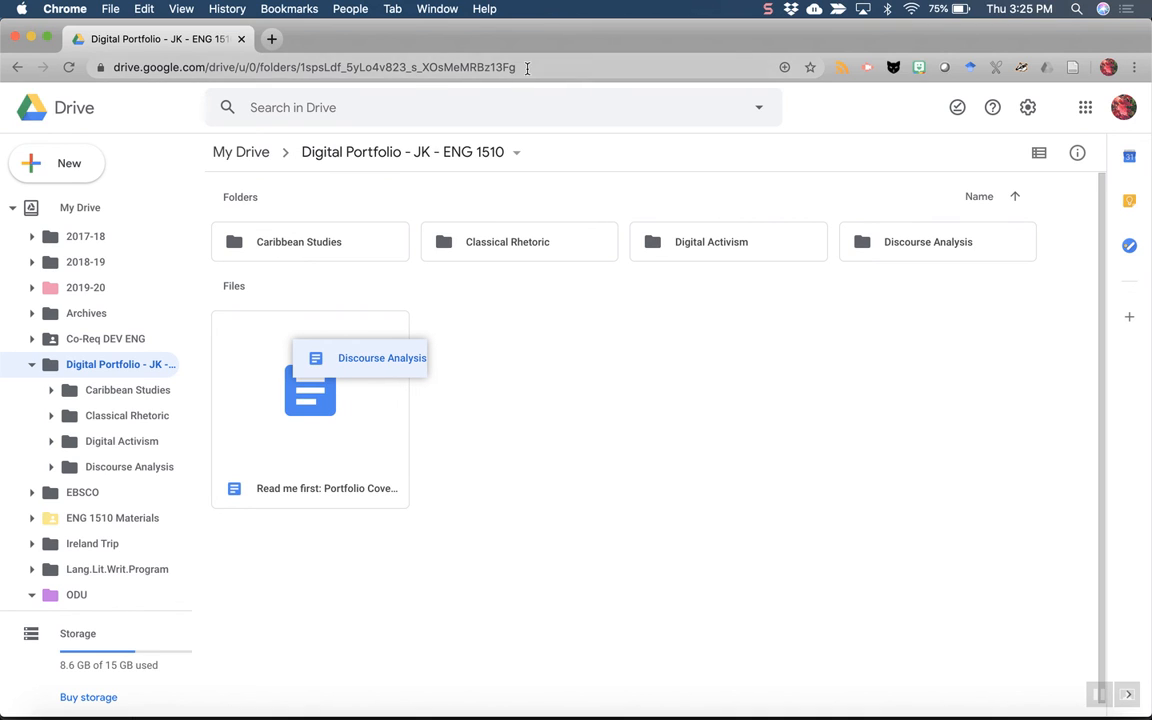
click(430, 67)
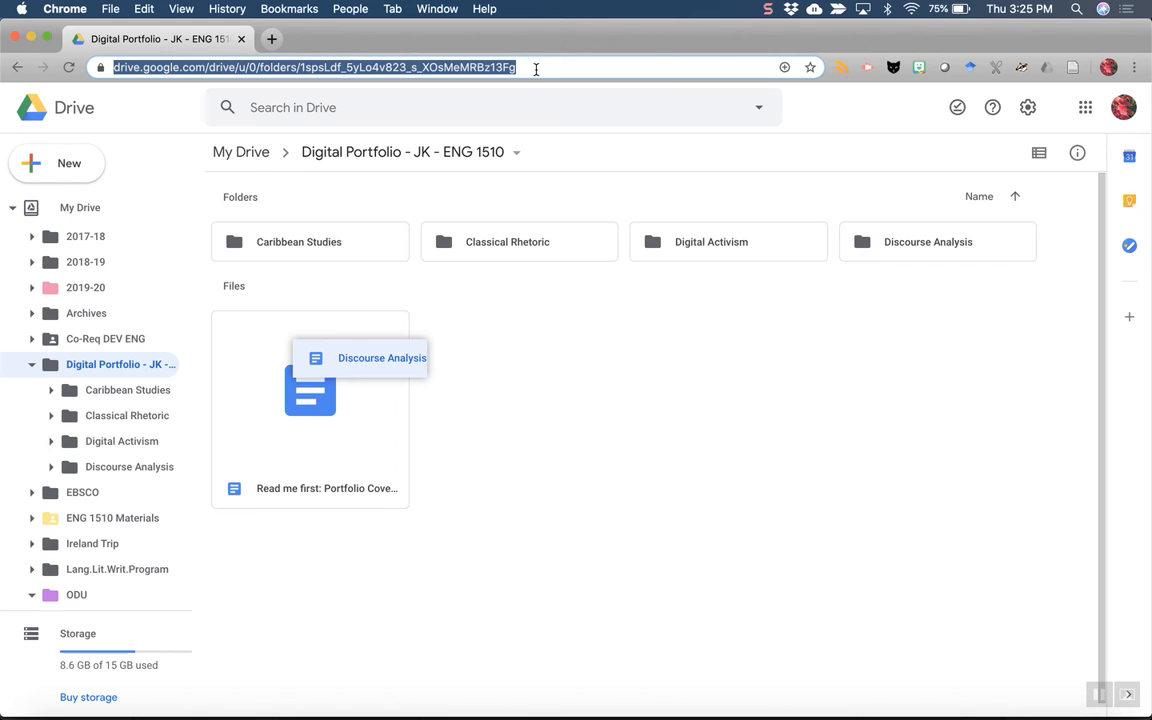
click(505, 411)
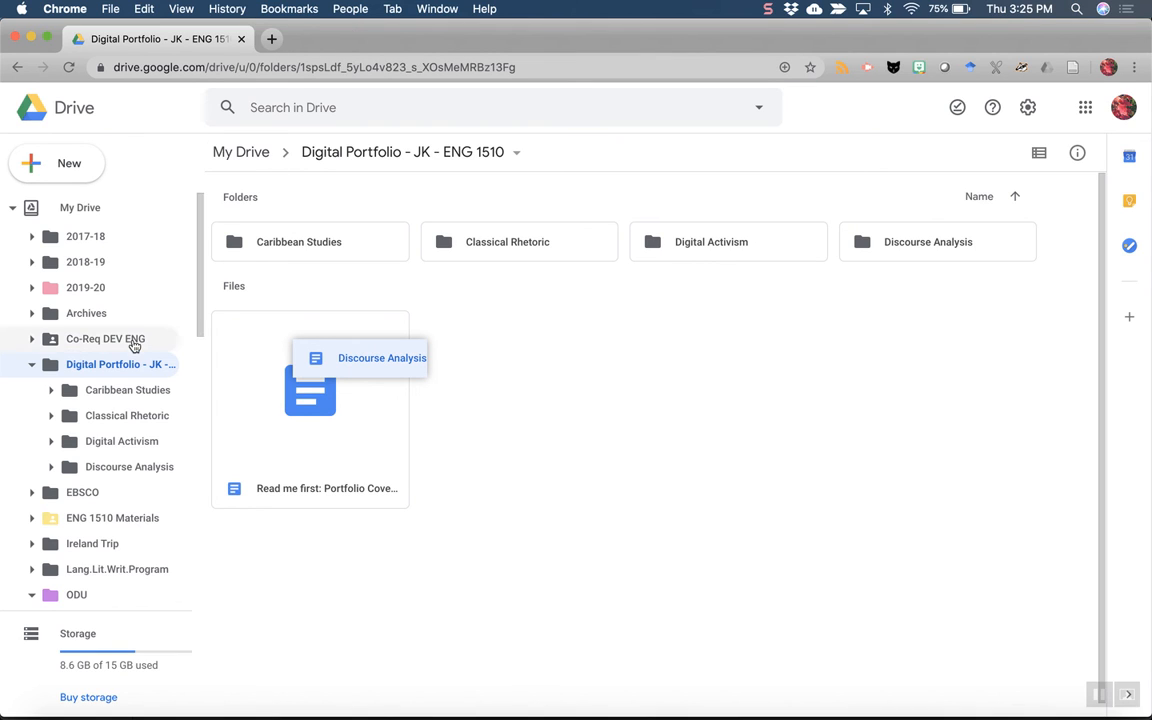
Collapse the My Drive folder tree and show the contents of My Drive in list view
click(13, 208)
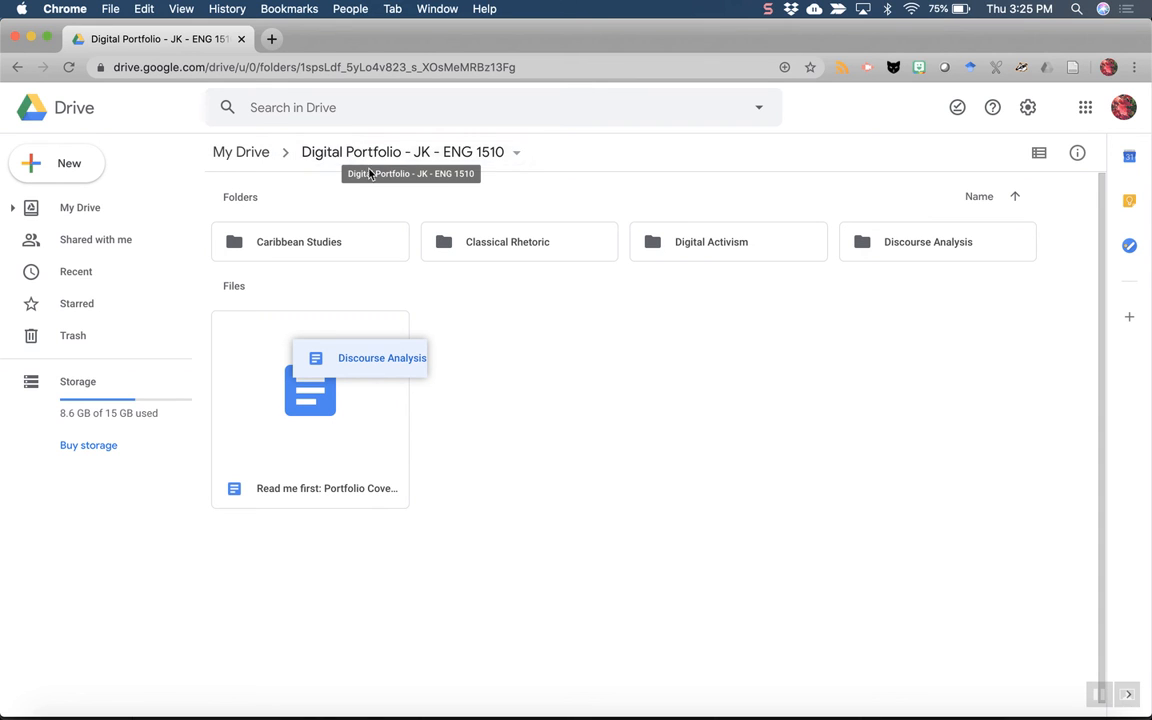
click(241, 153)
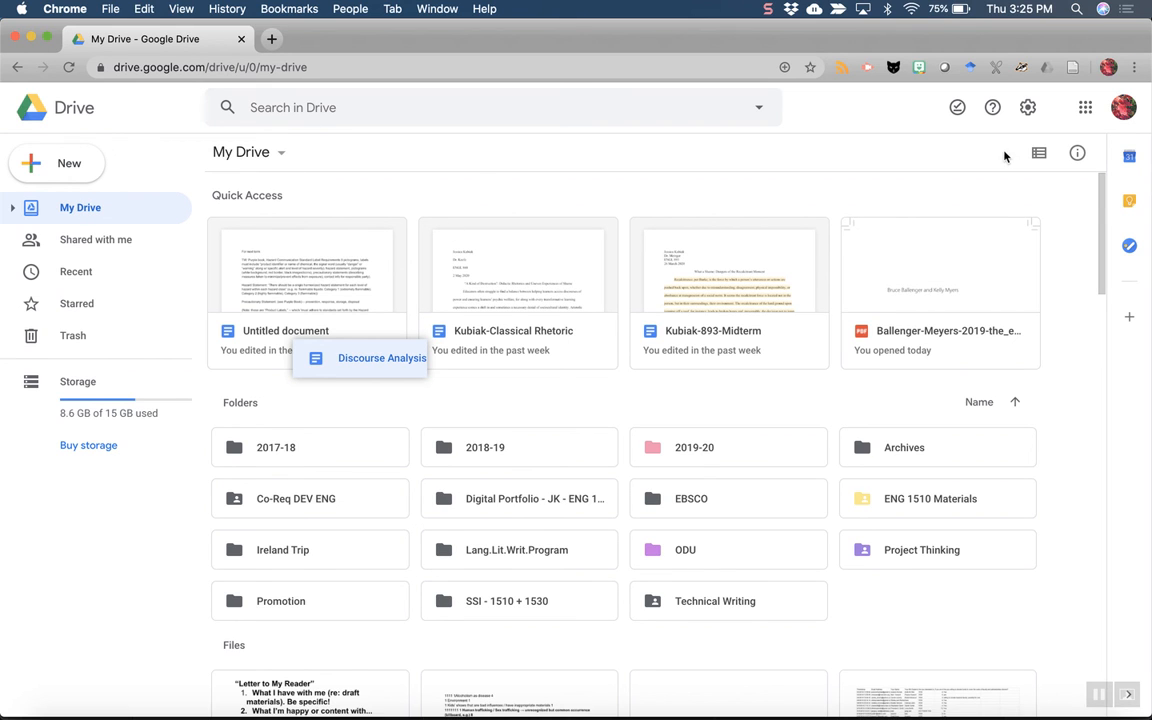
click(1039, 153)
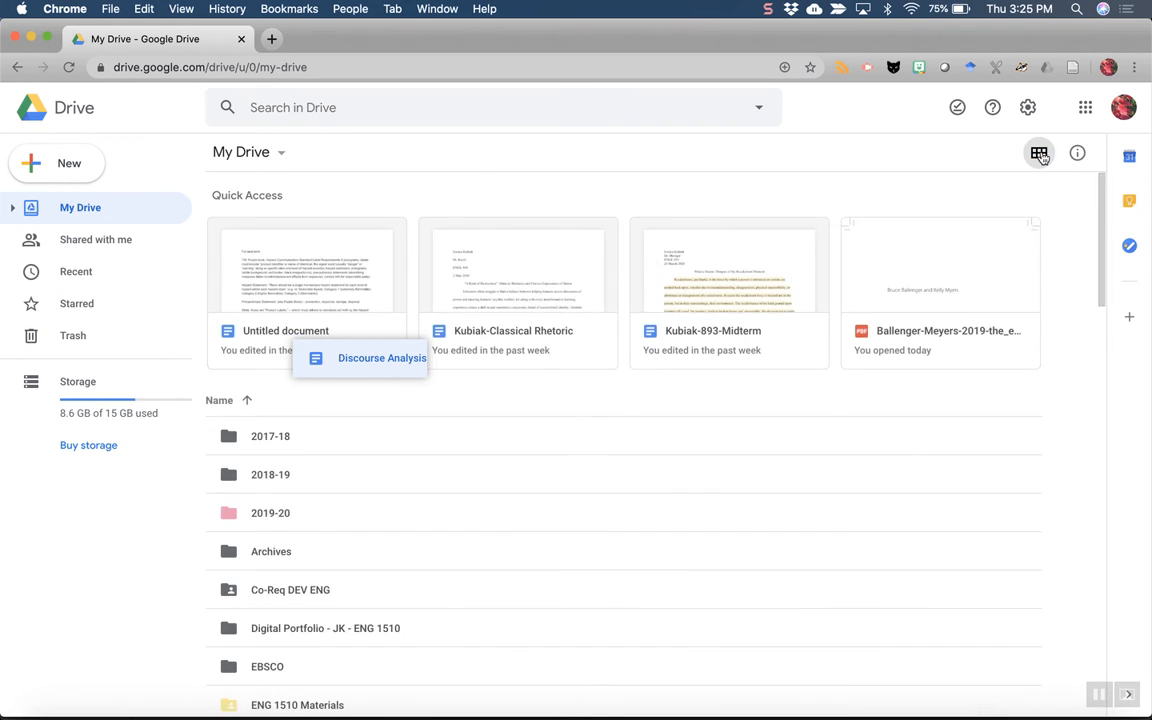
Set link sharing for the Digital Portfolio - JK - ENG 1510 folder to "Anyone with the link"
scroll(437, 442, down, 3)
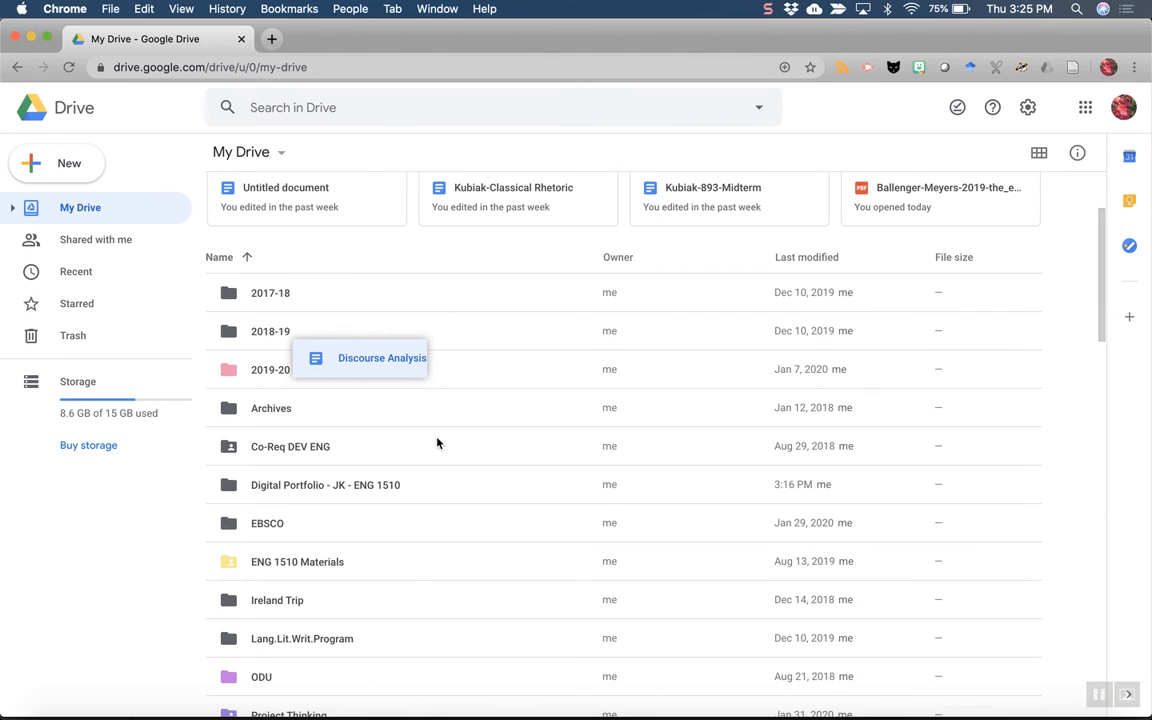
scroll(514, 437, down, 1)
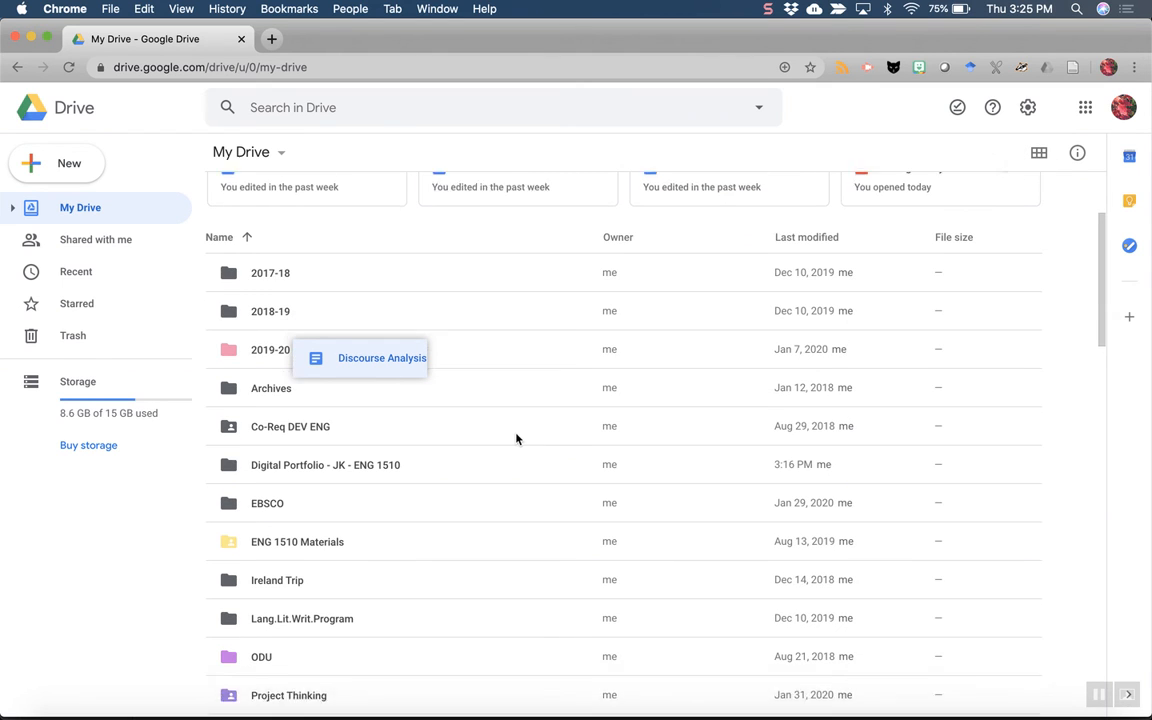
click(278, 450)
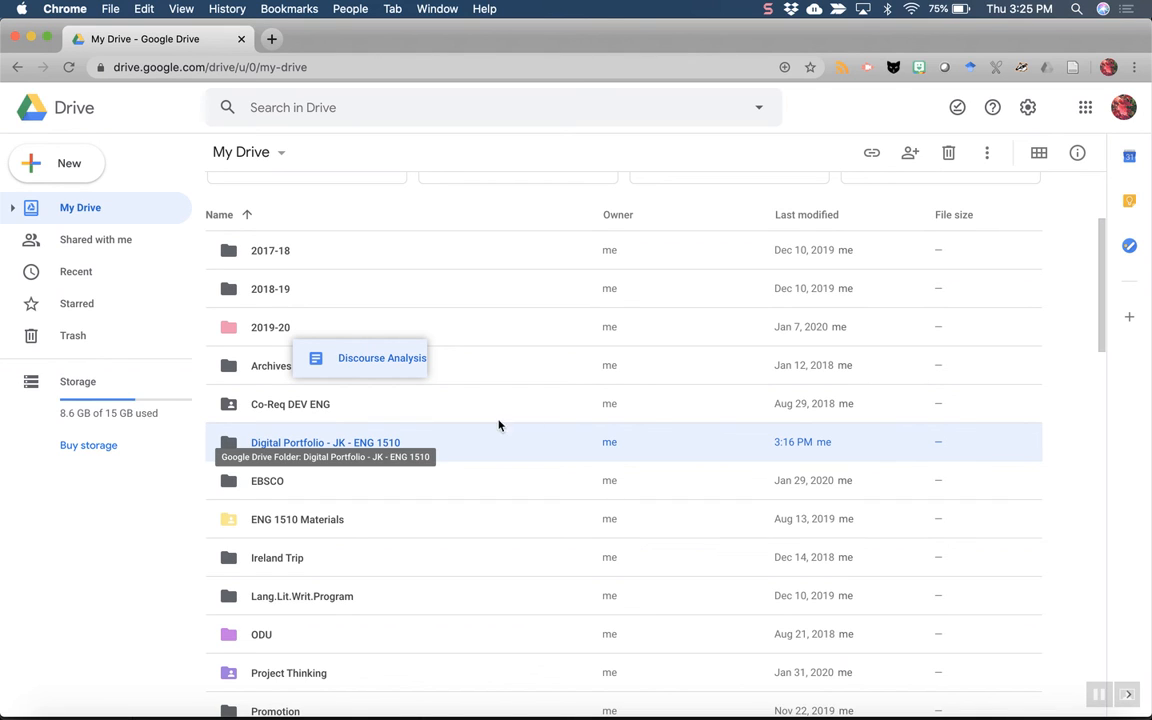
click(912, 154)
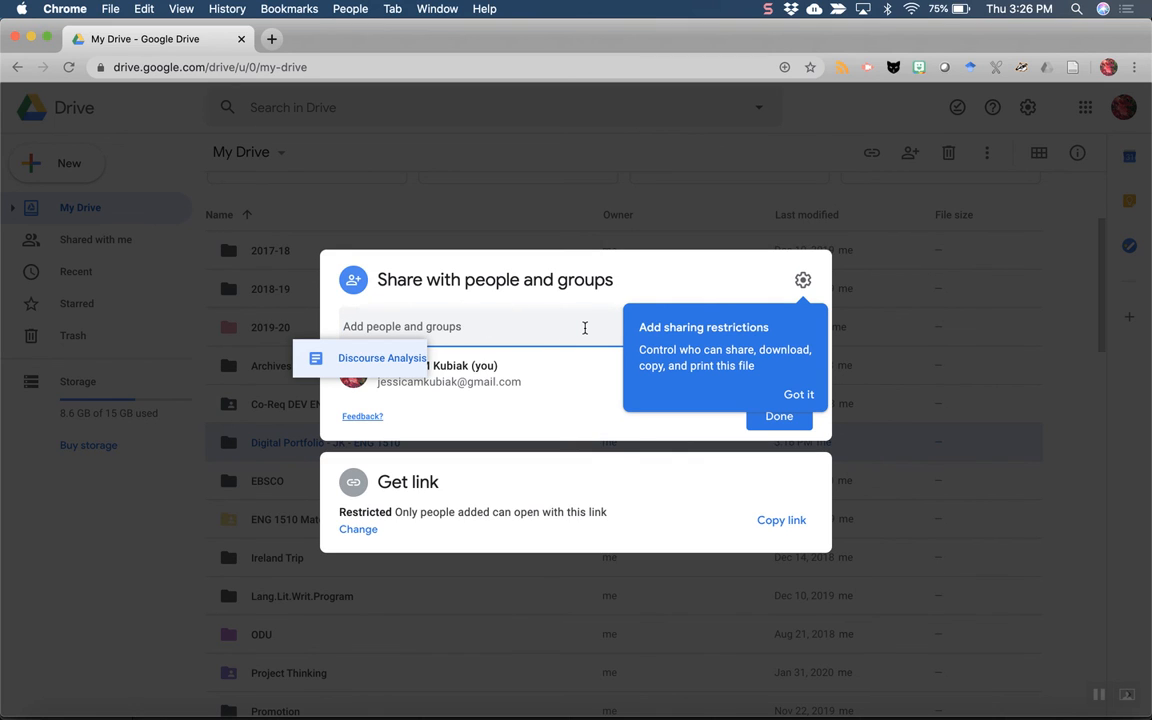
click(798, 395)
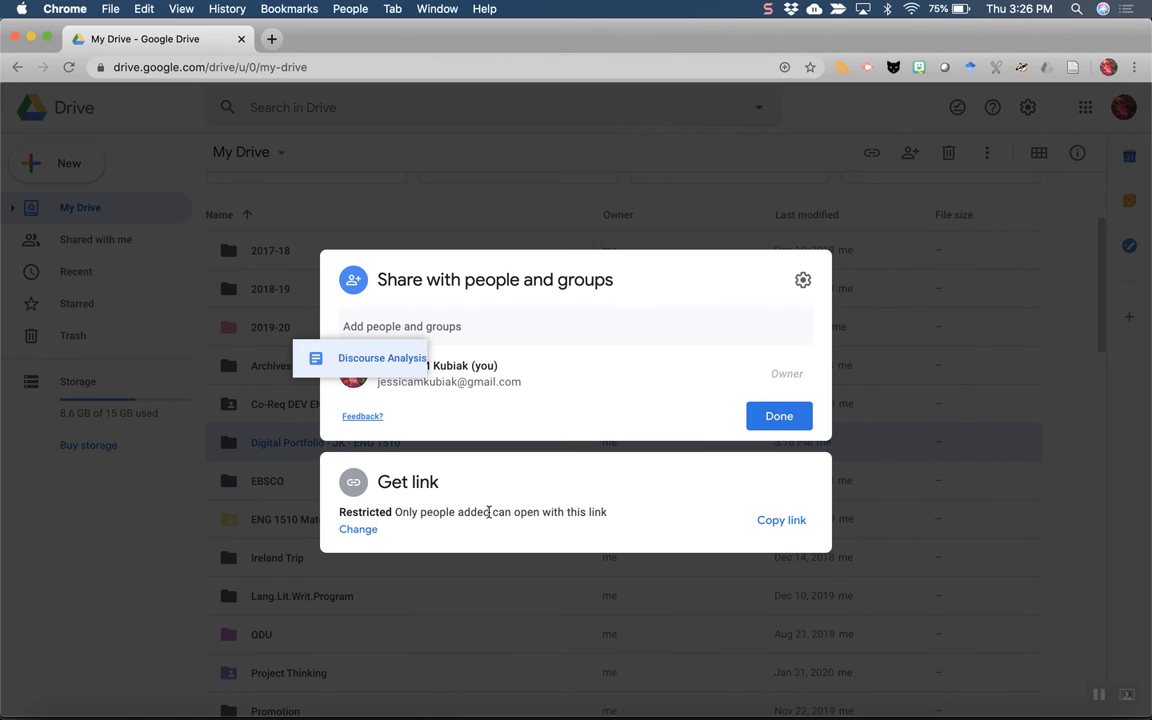
click(642, 512)
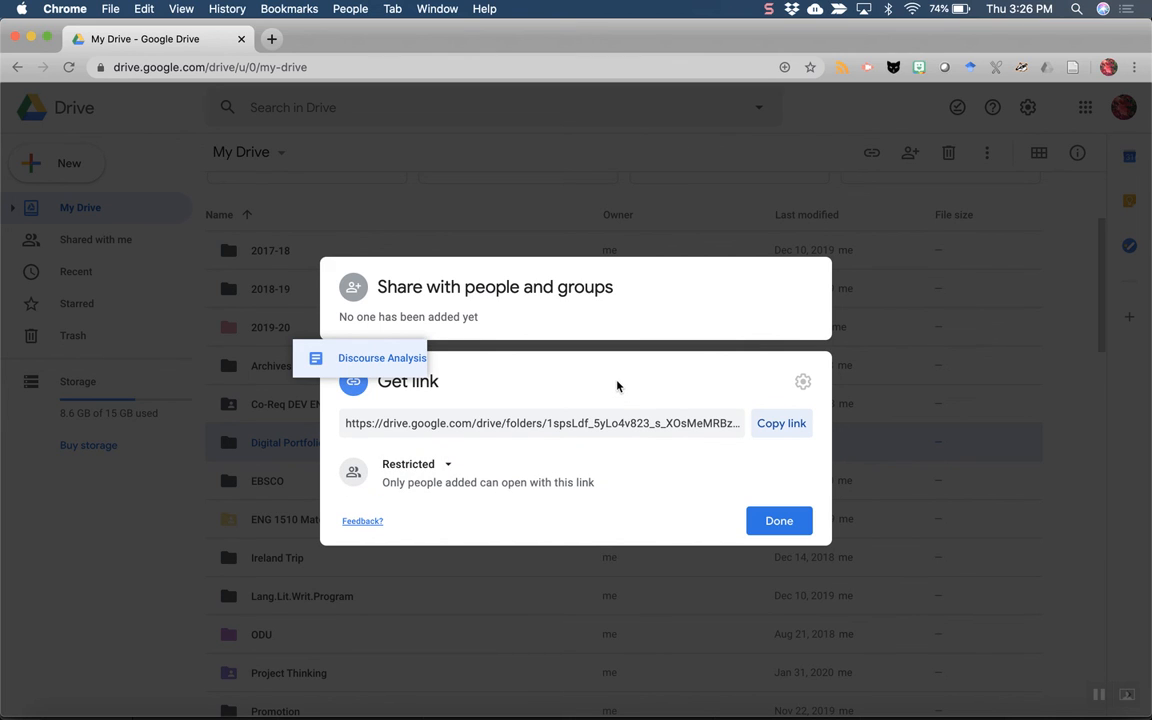
click(451, 465)
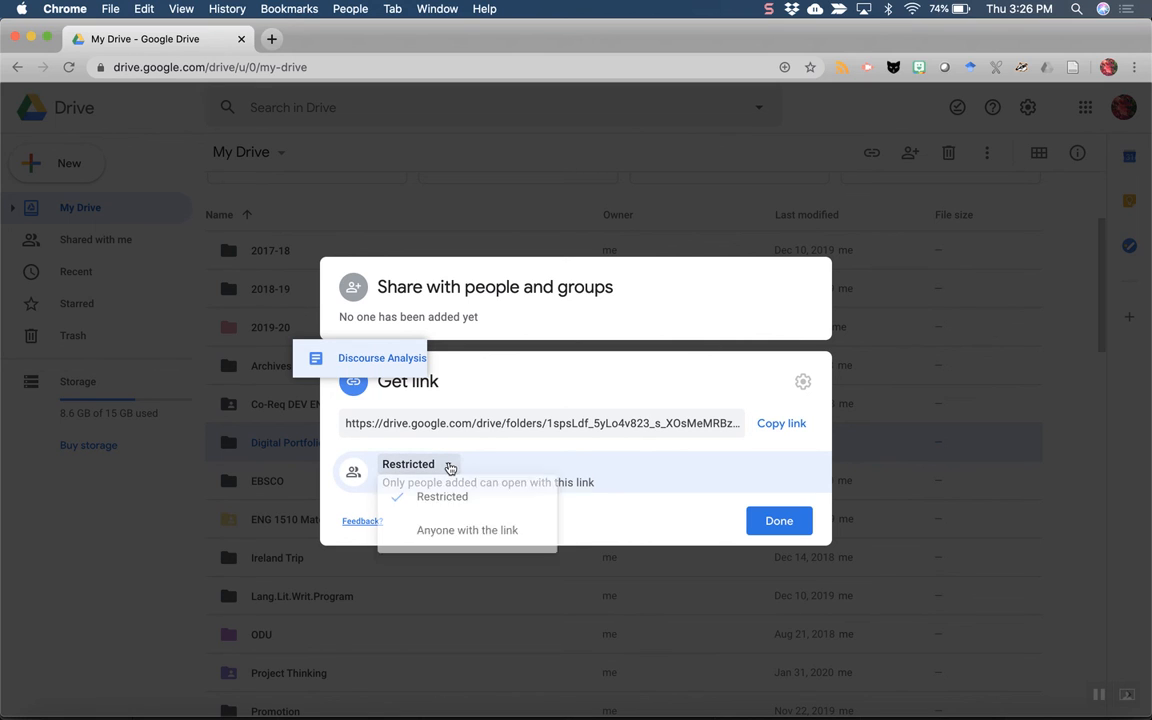
click(449, 538)
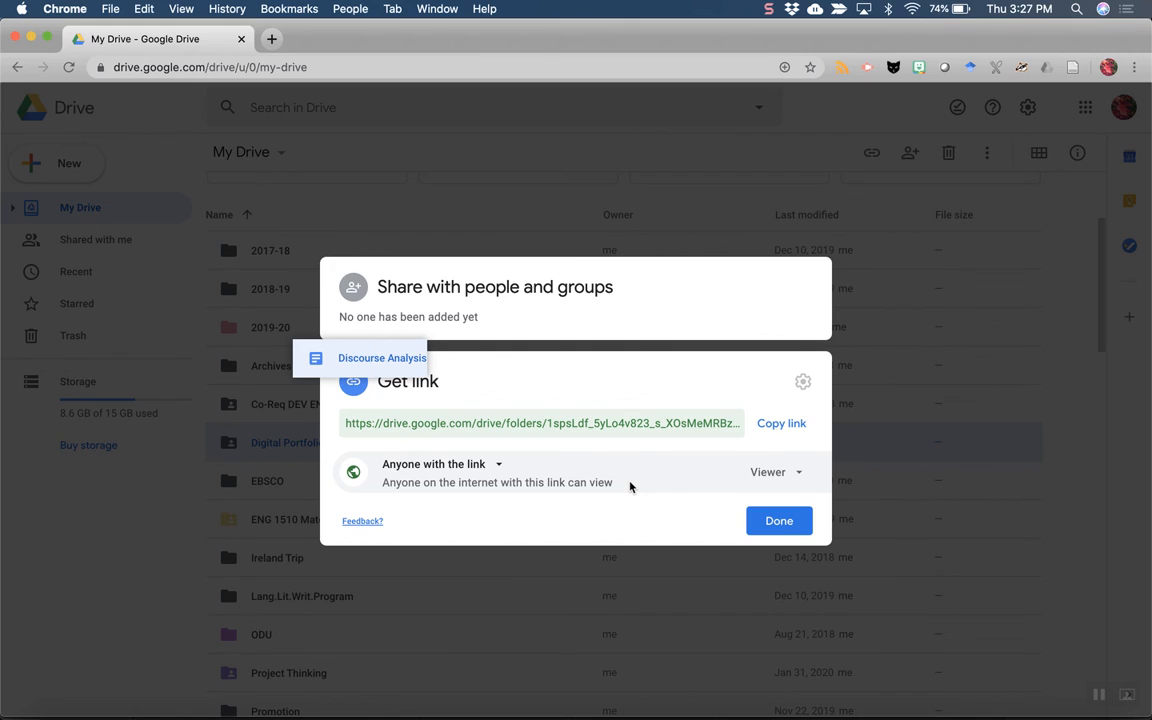
Keep the link's access role as Viewer, then copy the folder's link and finish sharing
click(798, 476)
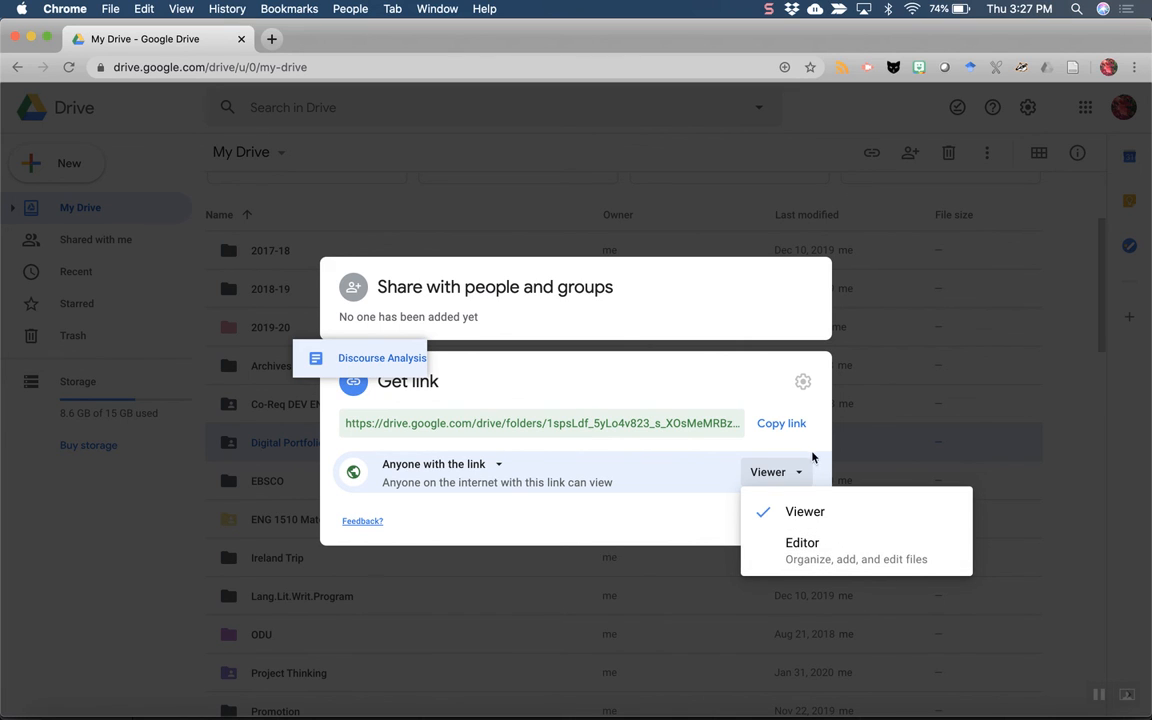
click(635, 508)
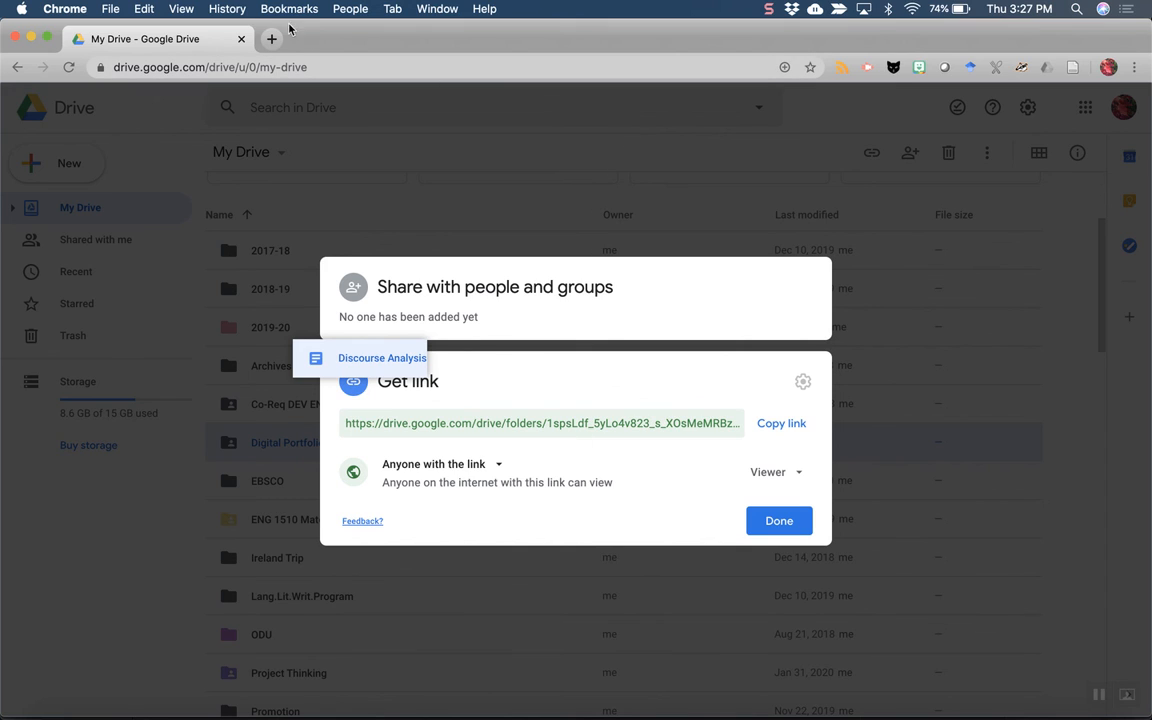
click(778, 427)
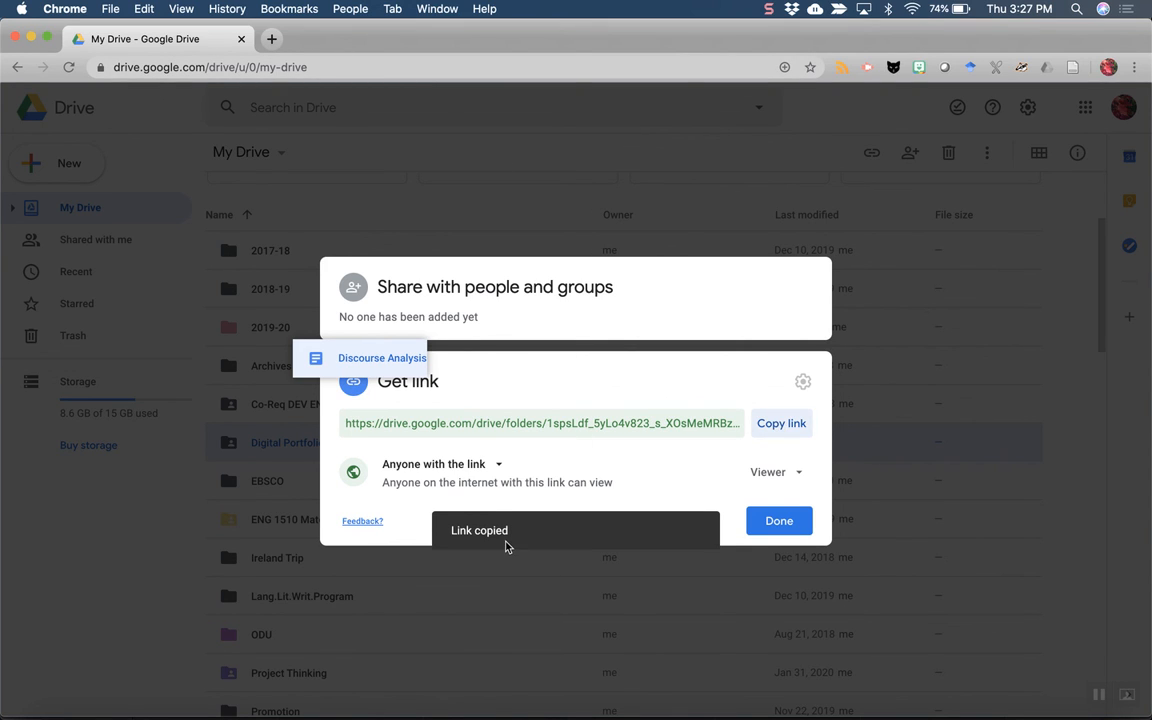
click(795, 523)
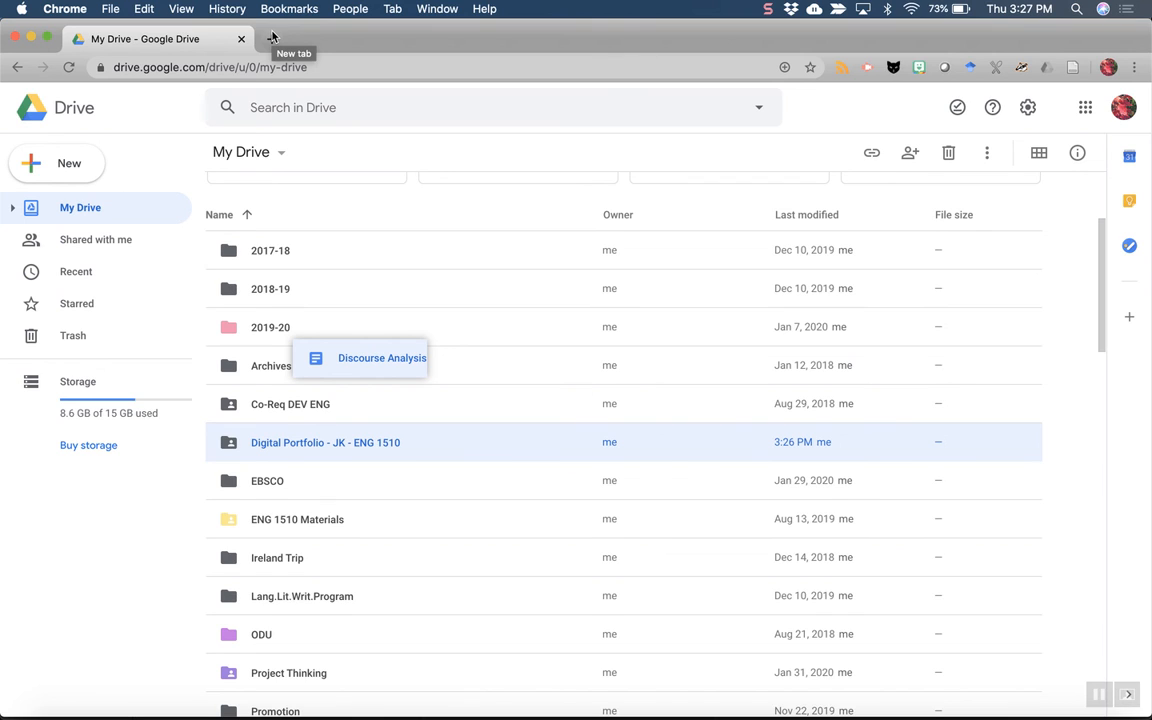
Open the shared Digital Portfolio - JK - ENG 1510 folder to view its contents
double_click(307, 442)
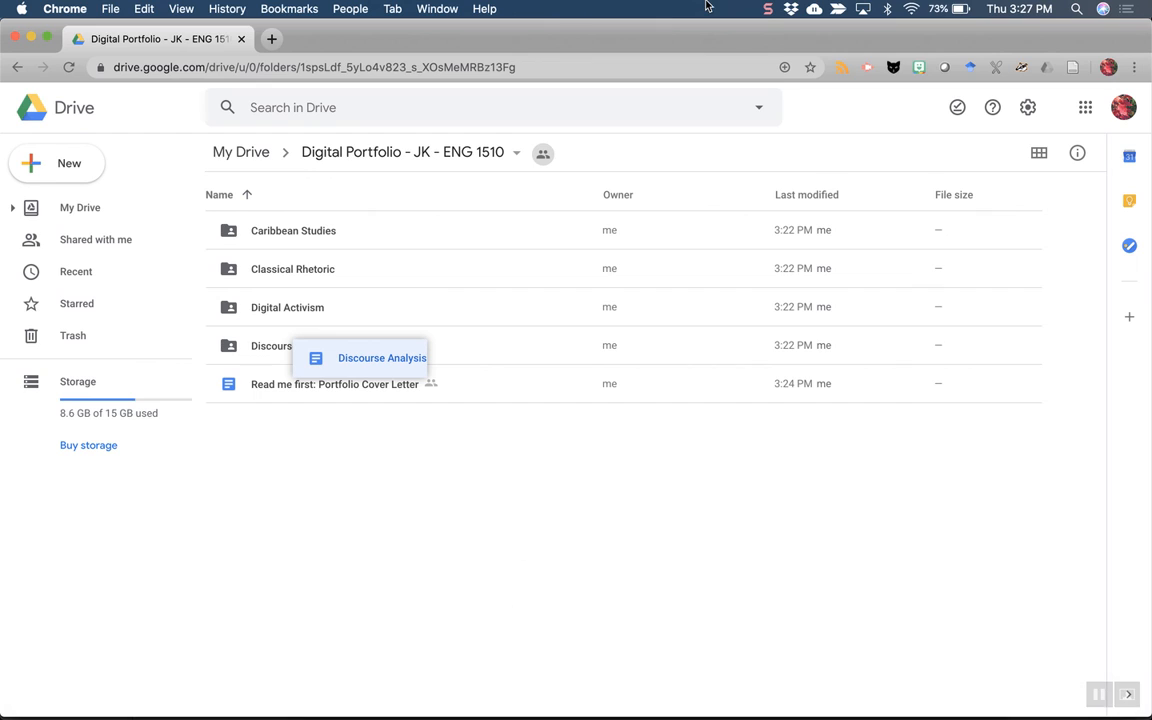
click(767, 9)
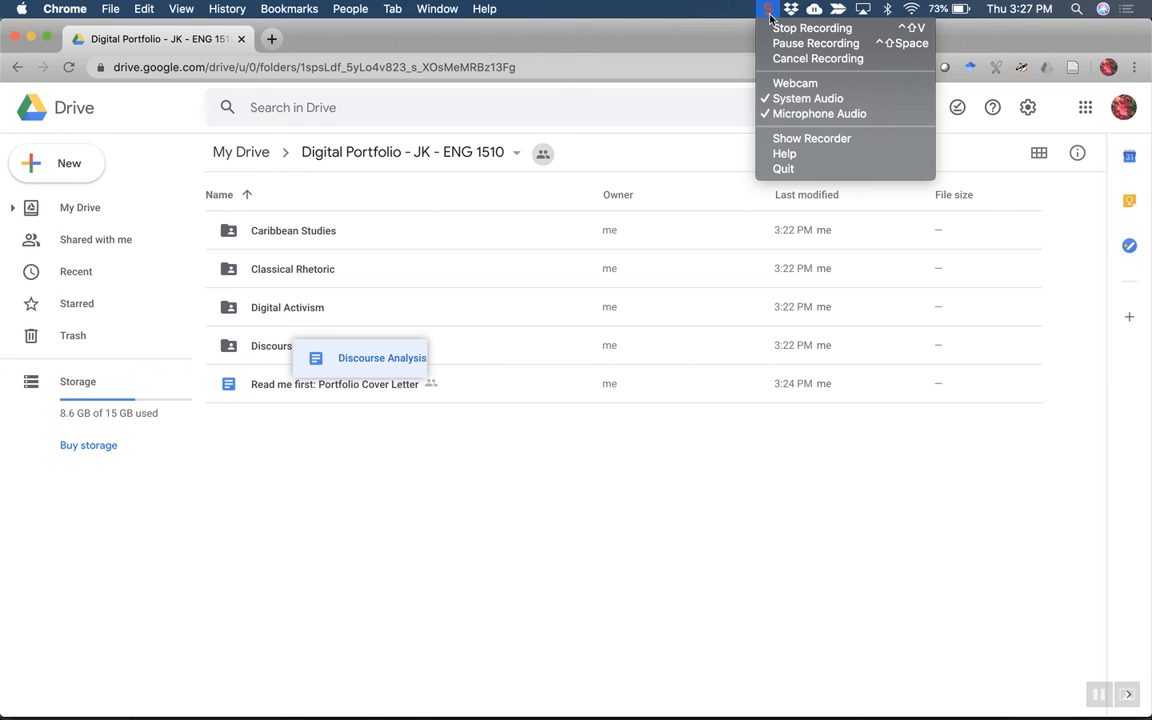